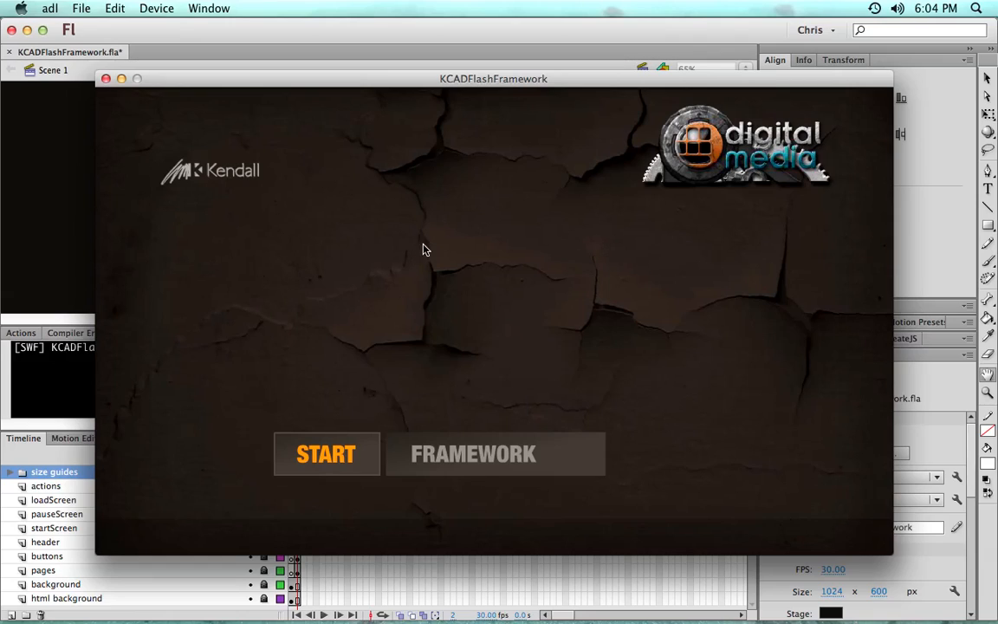
Start the framework preview and advance the circle to its third position on the Next and Previous page
click(321, 453)
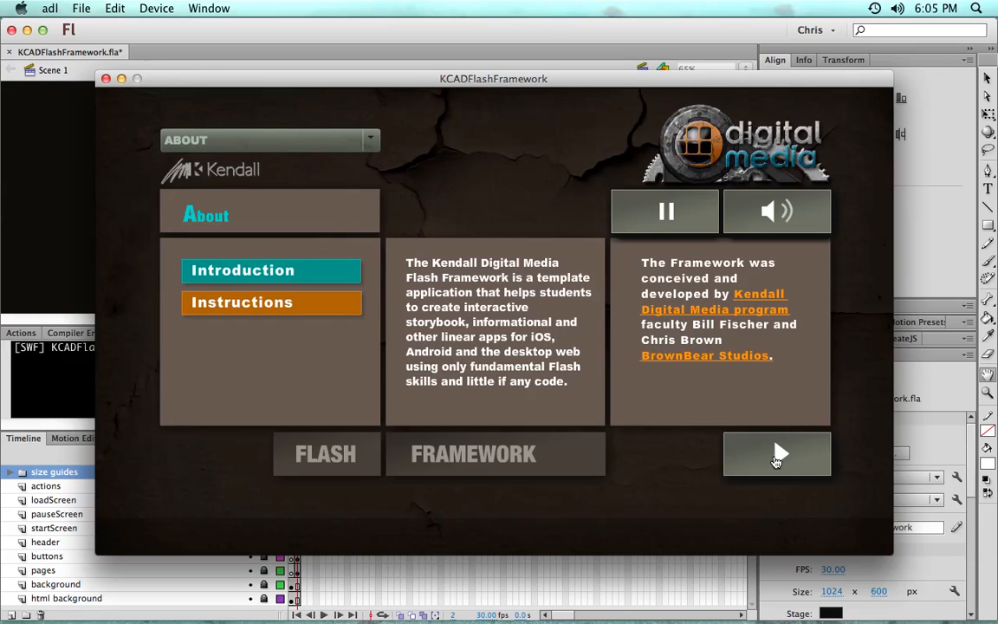
click(779, 453)
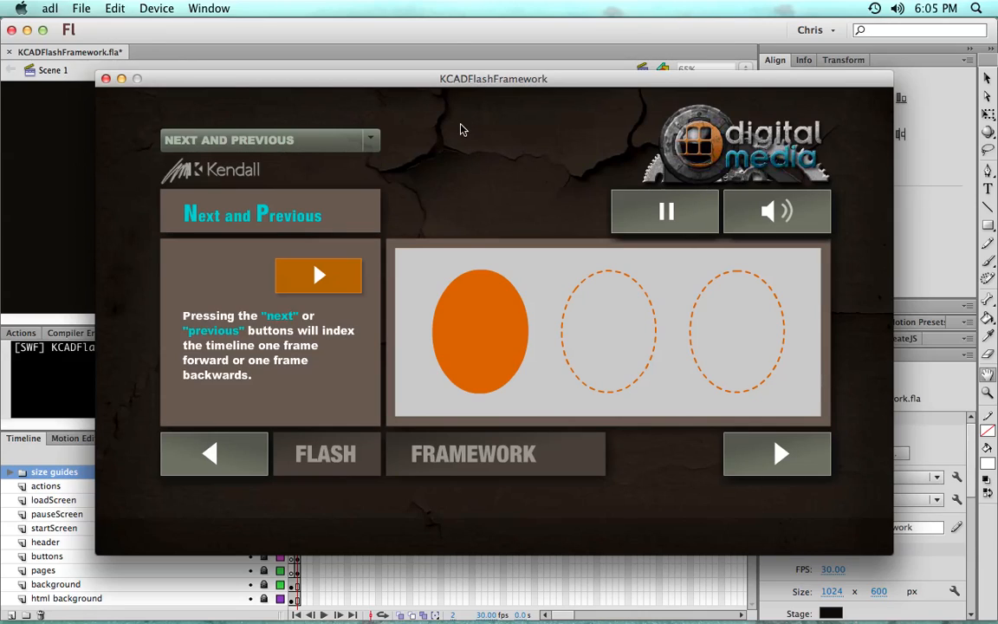
click(316, 275)
click(314, 275)
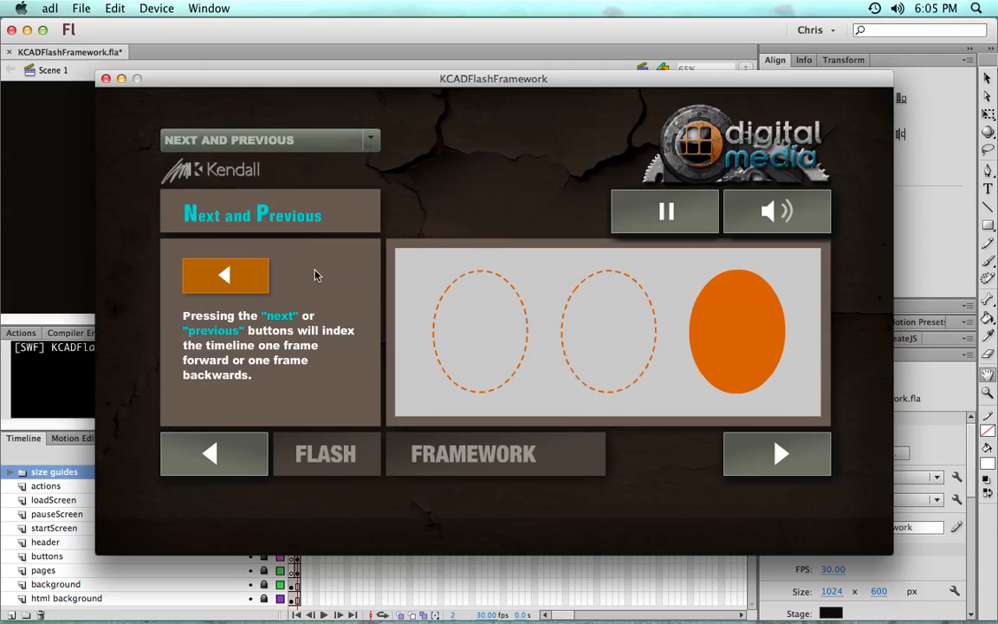
Play the Play Animation page's example and try each of the three options on the Sub Menu page
click(756, 440)
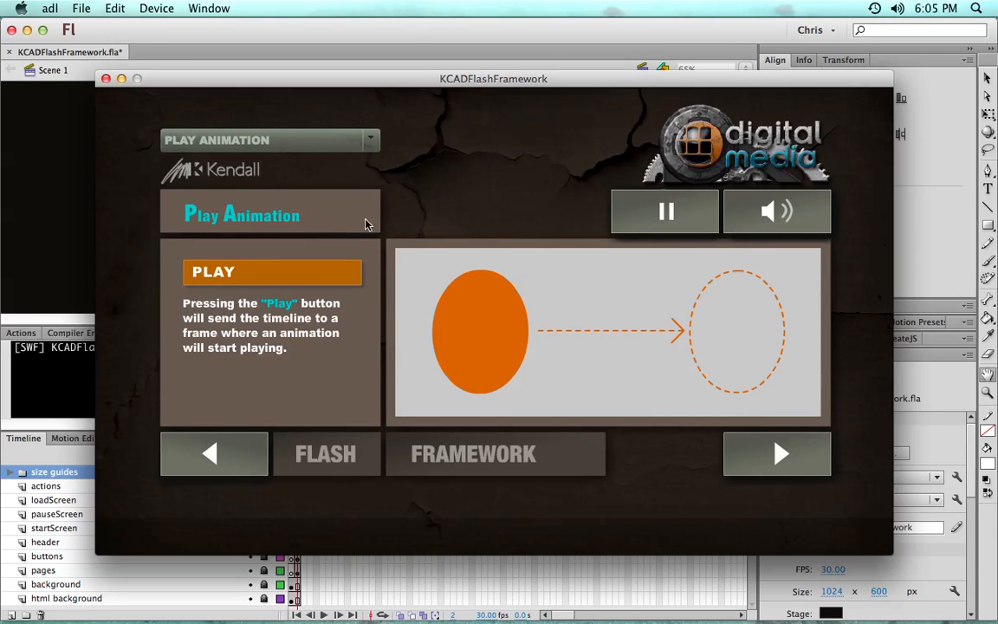
click(316, 276)
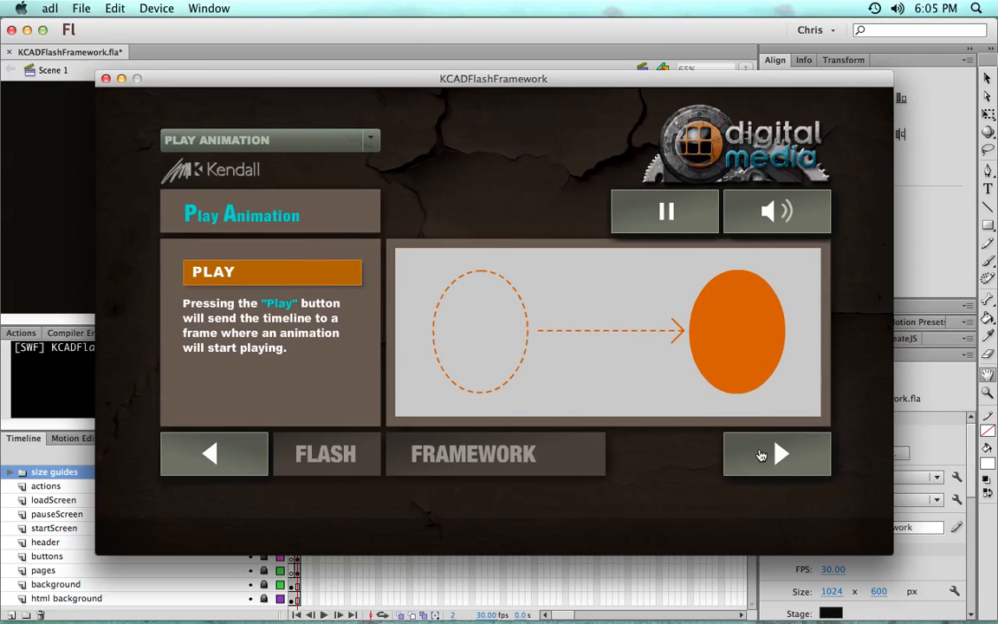
click(760, 455)
click(277, 269)
click(262, 308)
click(263, 339)
Move the orange circle on the Drag and Drop page and load and unload the external file on the Load SWF page
click(777, 452)
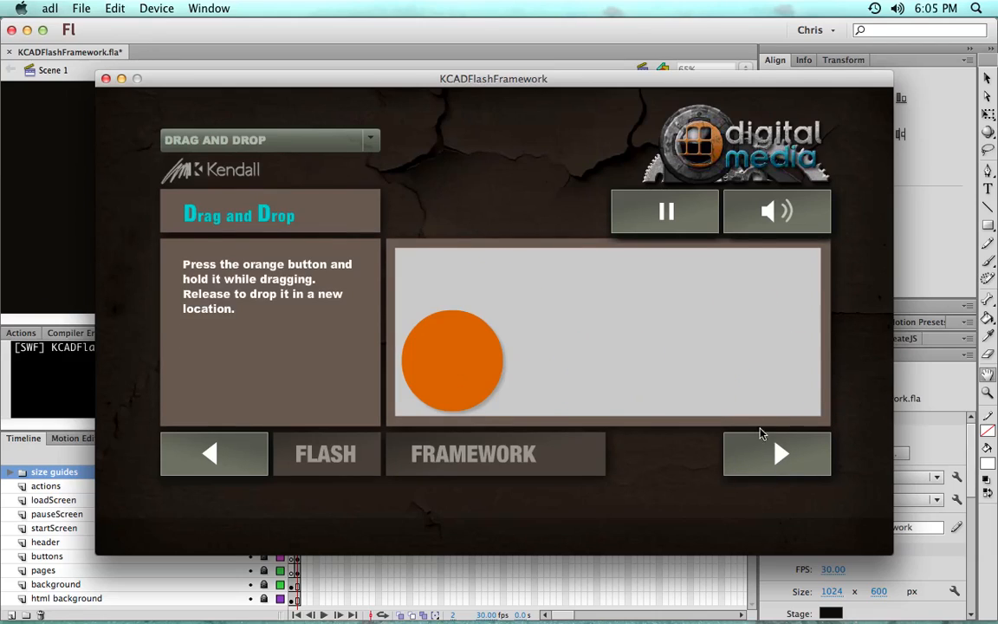
drag(448, 361, 626, 370)
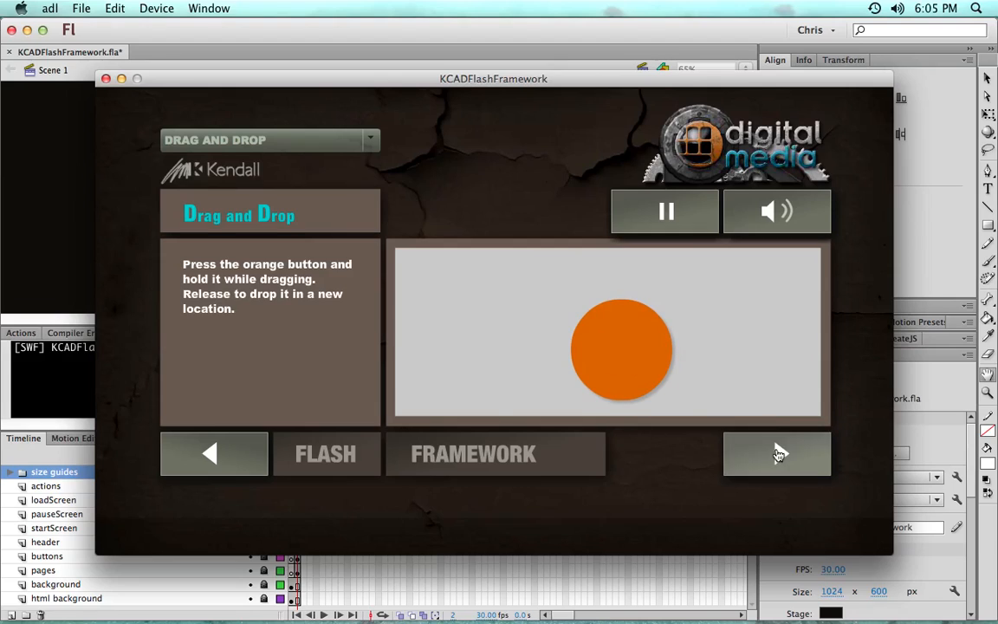
click(778, 452)
click(294, 269)
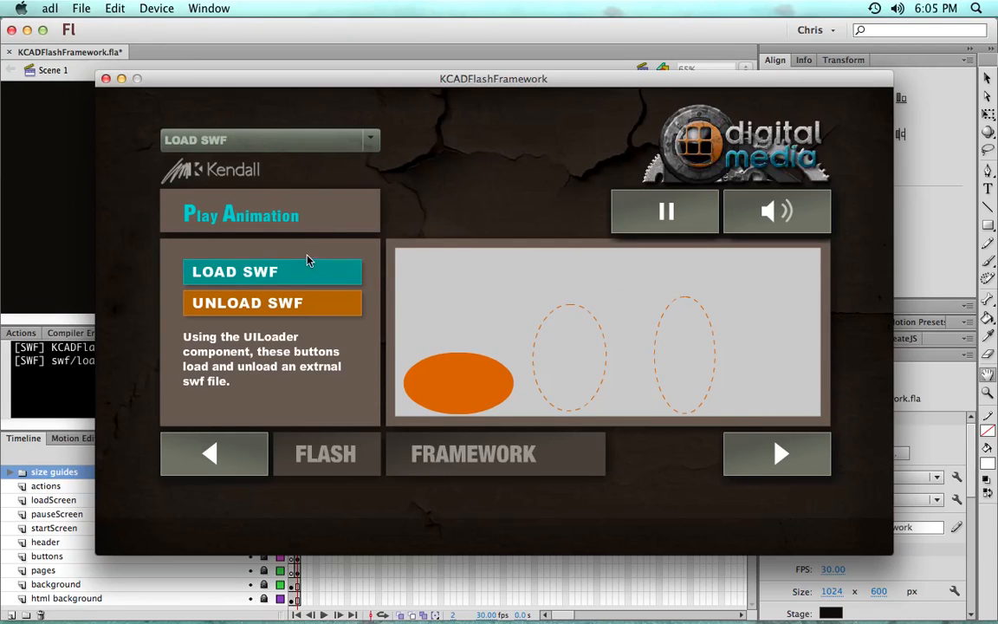
click(299, 305)
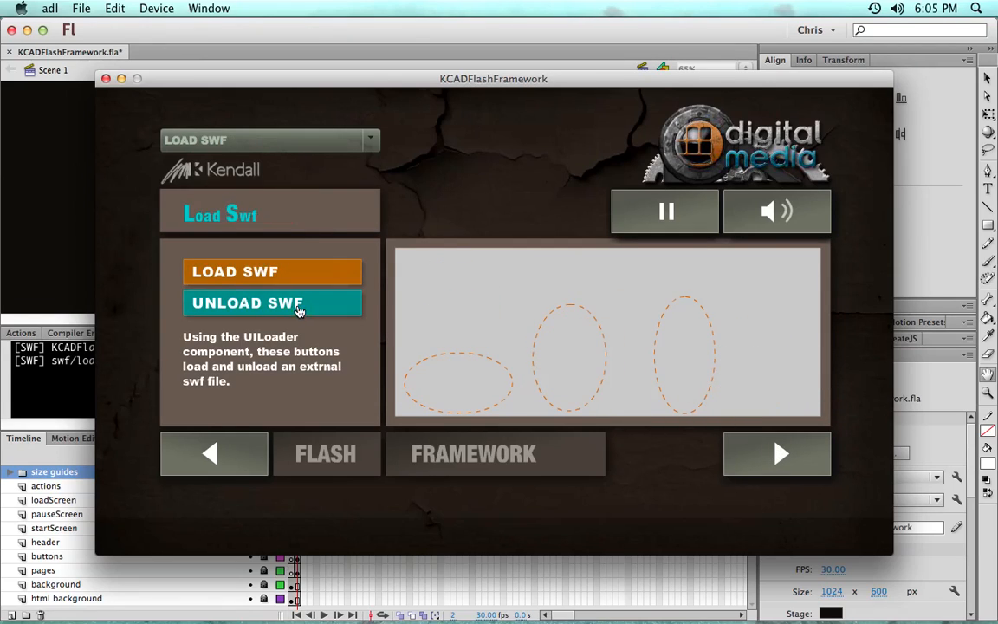
View the Video page and switch the shape to a square and back to a circle on the Control MovieClip page
click(777, 452)
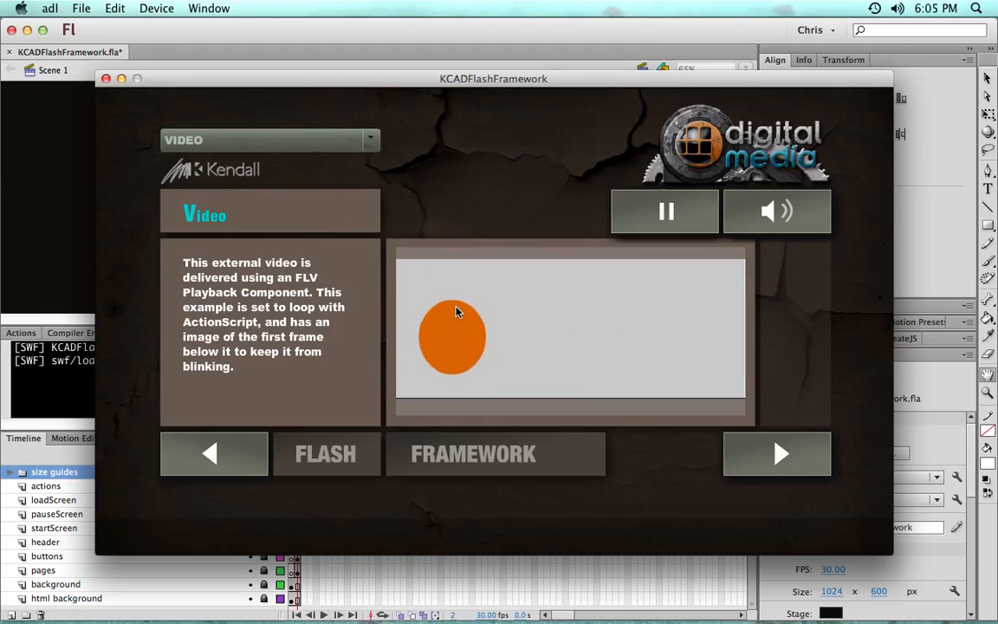
click(775, 452)
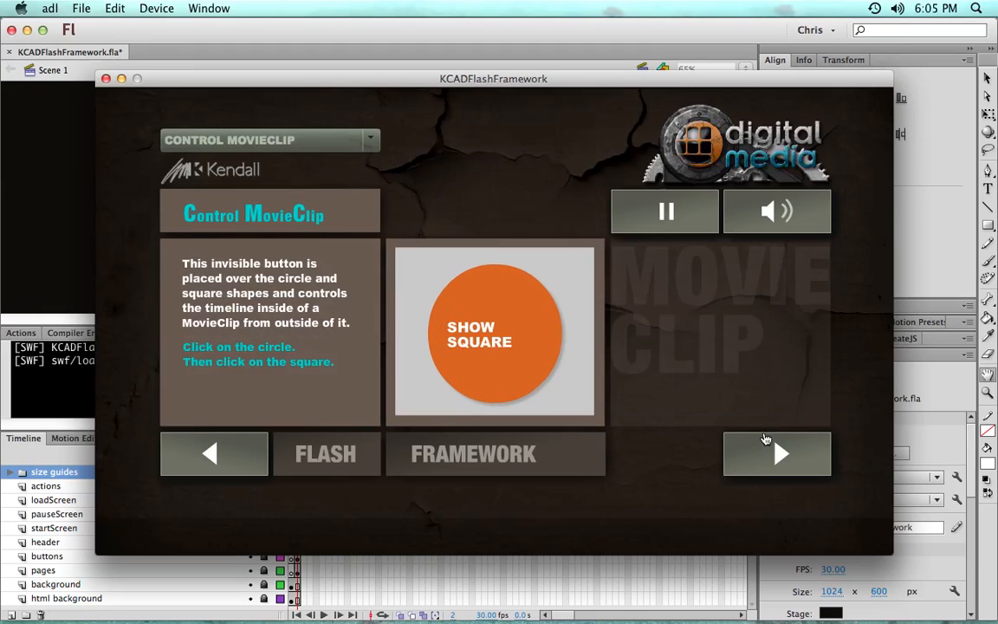
click(452, 310)
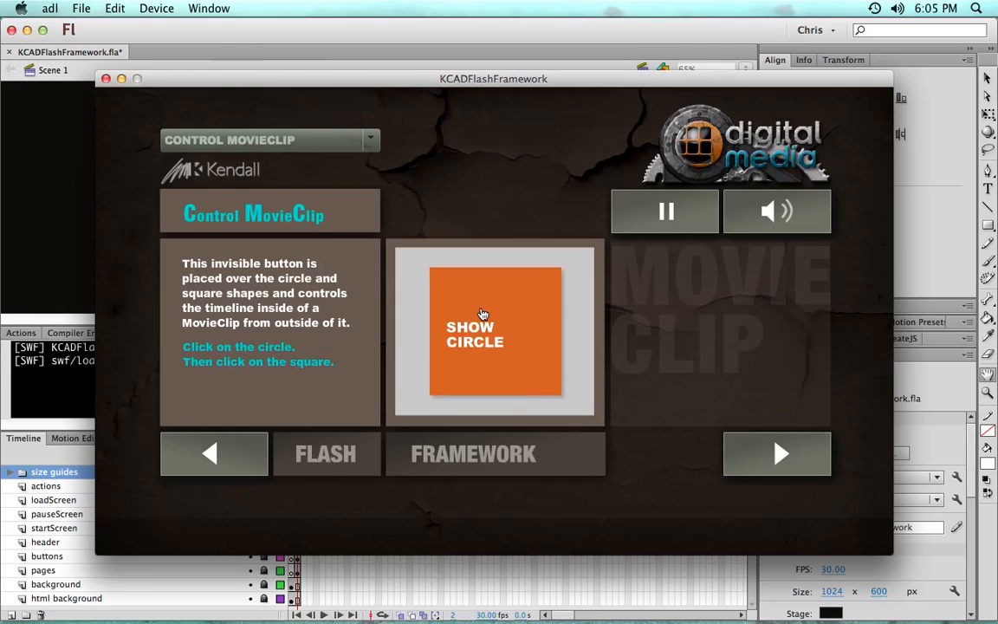
click(457, 308)
Page through Control Sound and External Links to Jump to Page, and choose Jump to Page from the page list
click(809, 465)
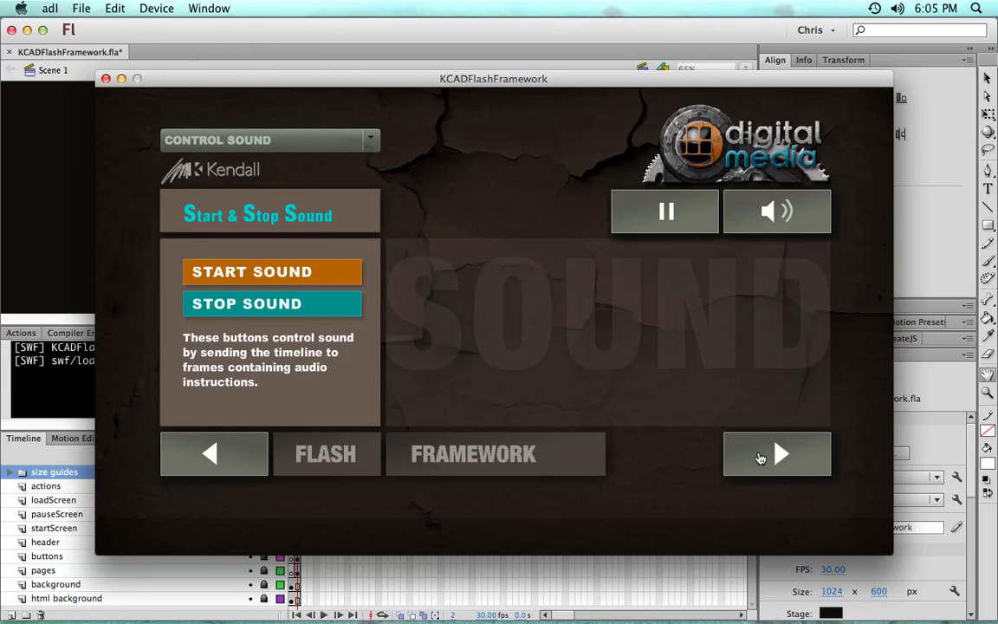
click(767, 454)
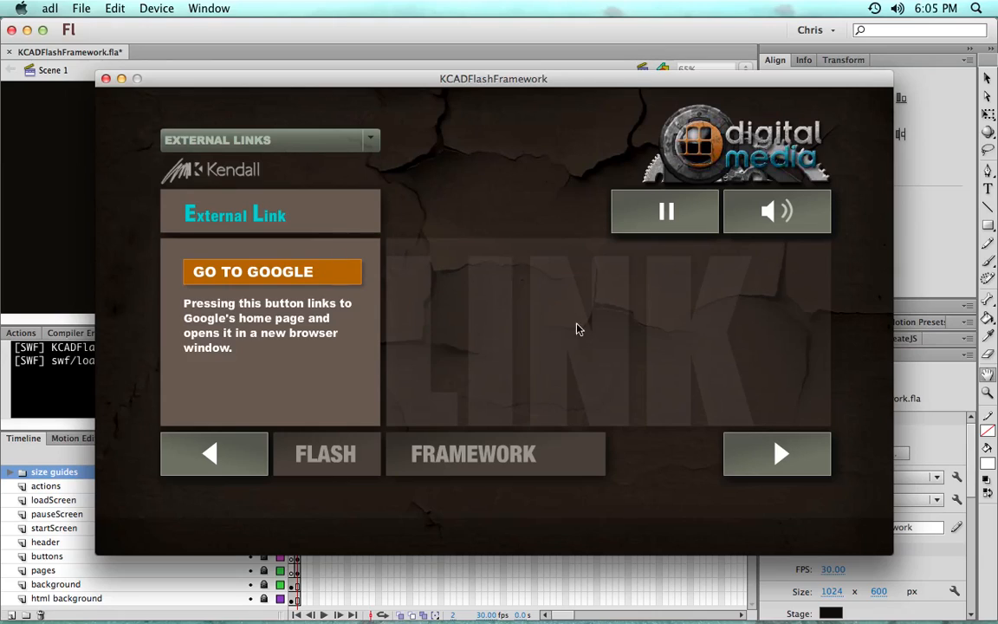
click(768, 454)
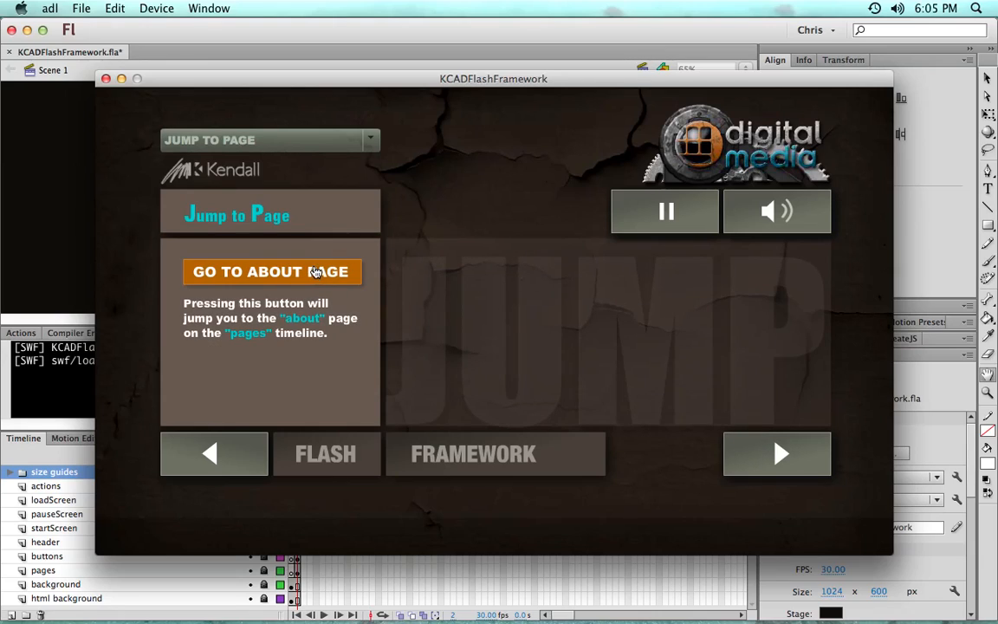
click(371, 142)
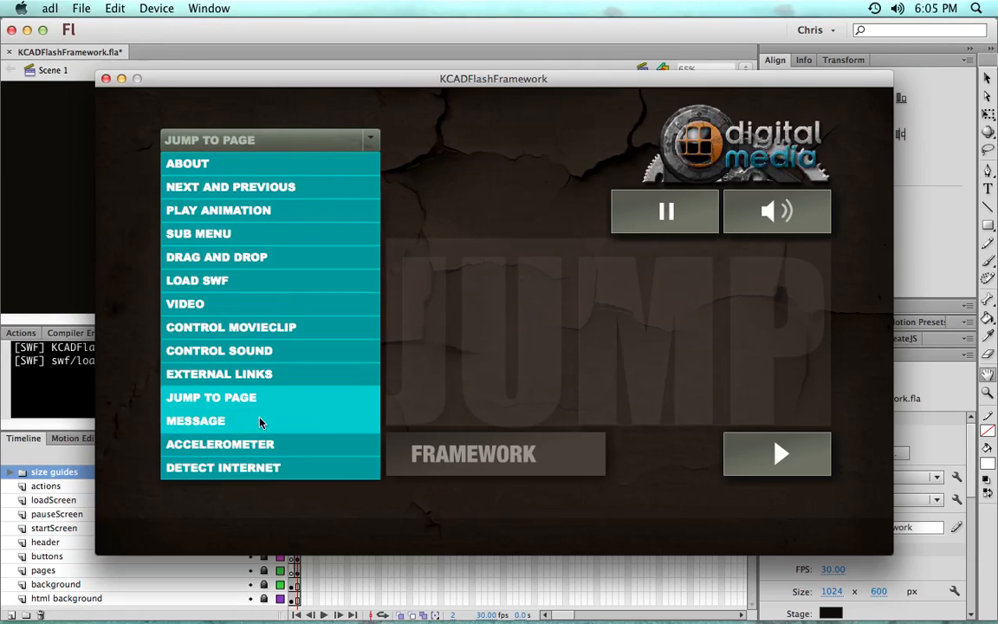
click(250, 397)
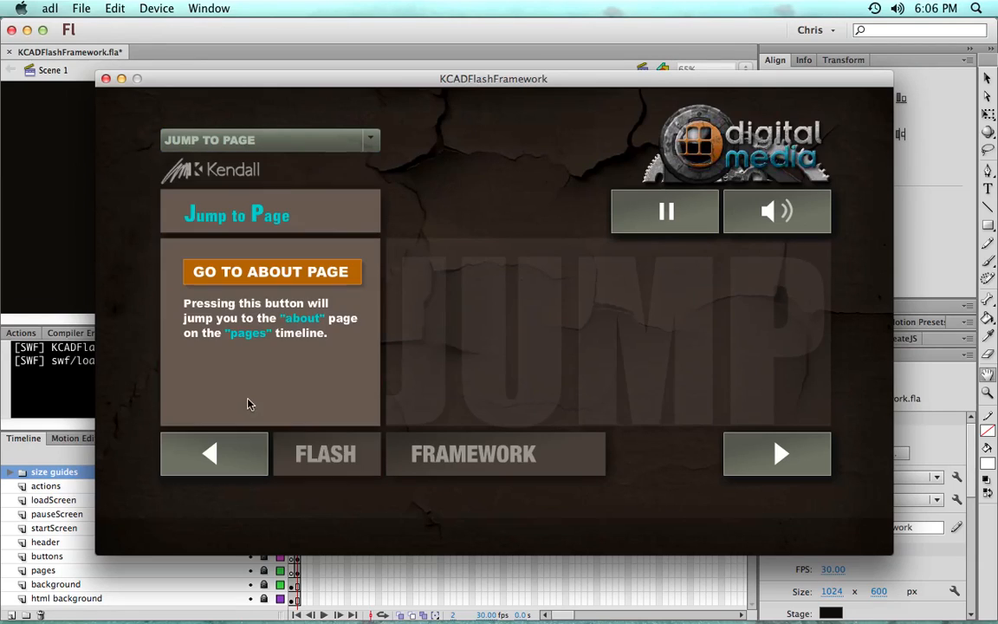
View the Message and Accelerometer pages, check the tablet's camera view in Photo Booth, and return to the framework preview
click(778, 453)
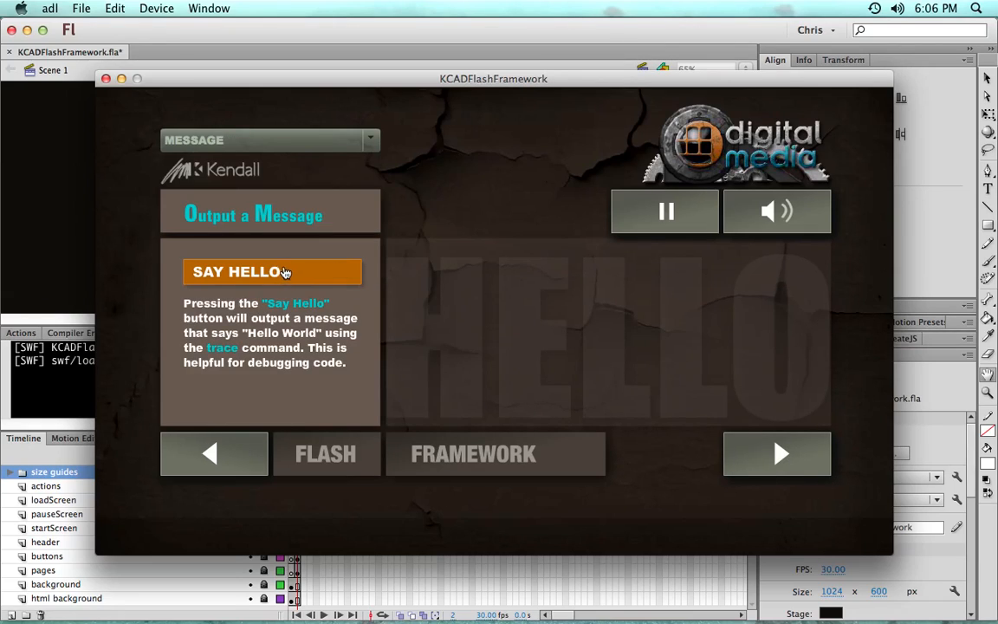
click(780, 449)
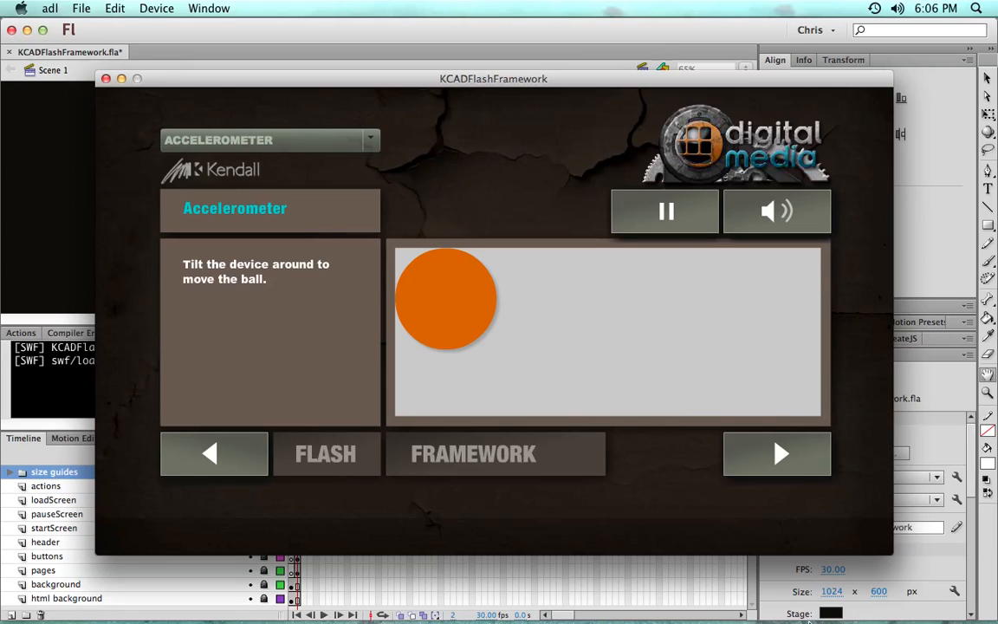
mouse_move(809, 621)
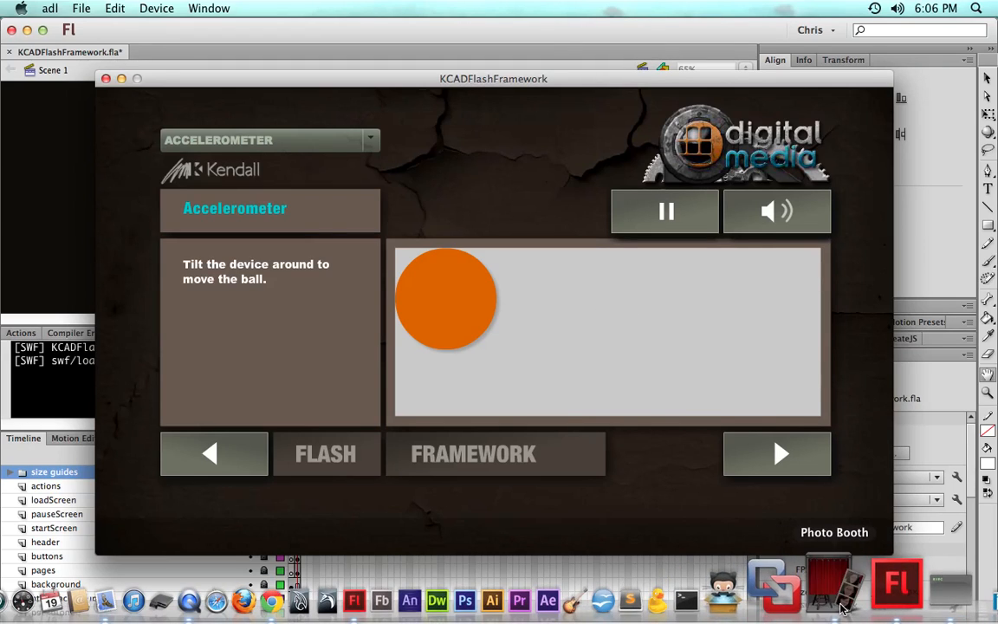
click(843, 609)
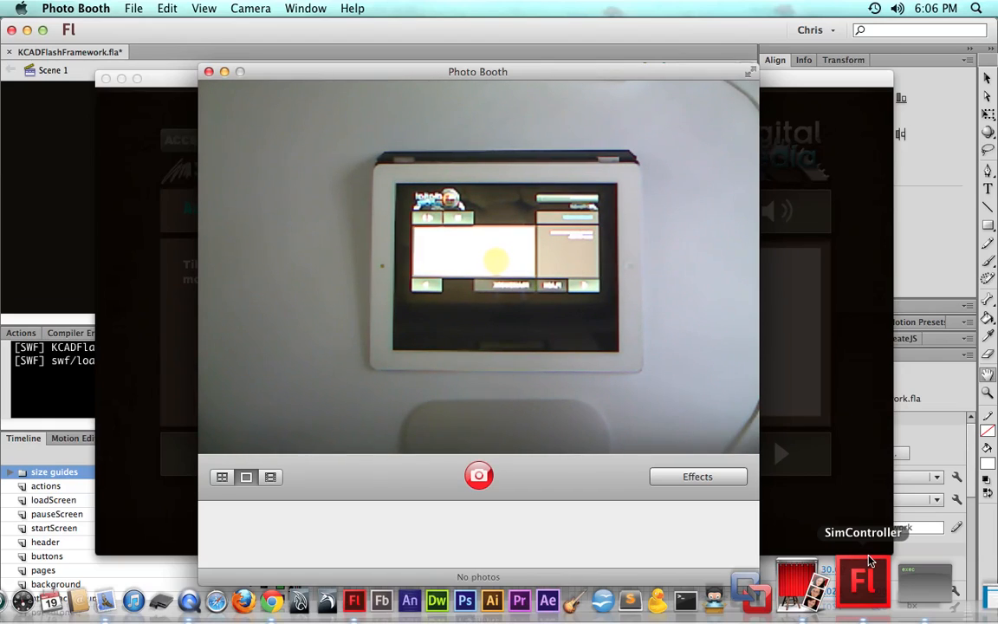
click(160, 293)
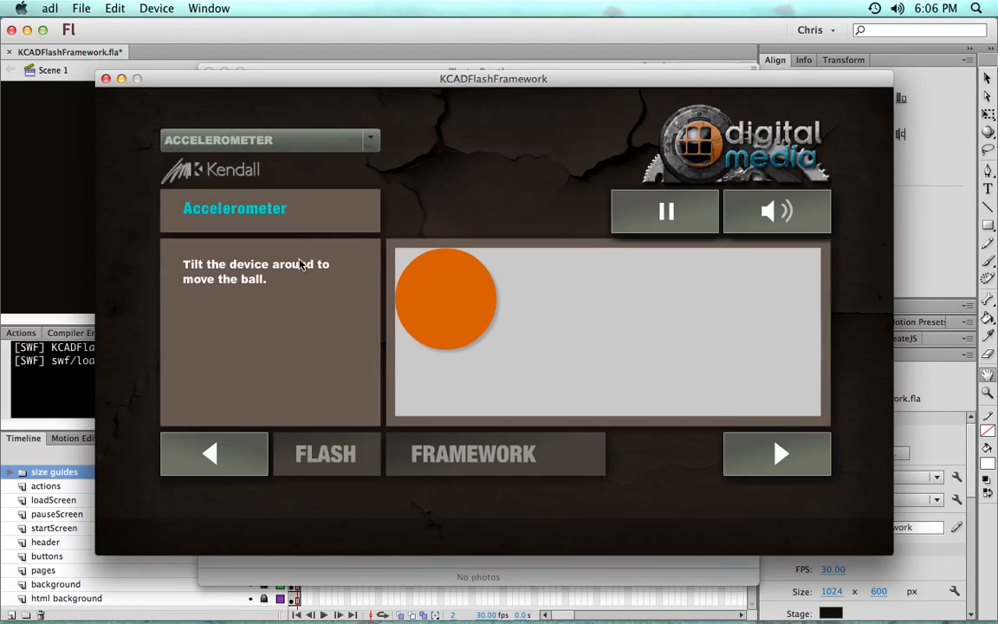
View the Detect Internet page and page back to Control MovieClip
click(779, 456)
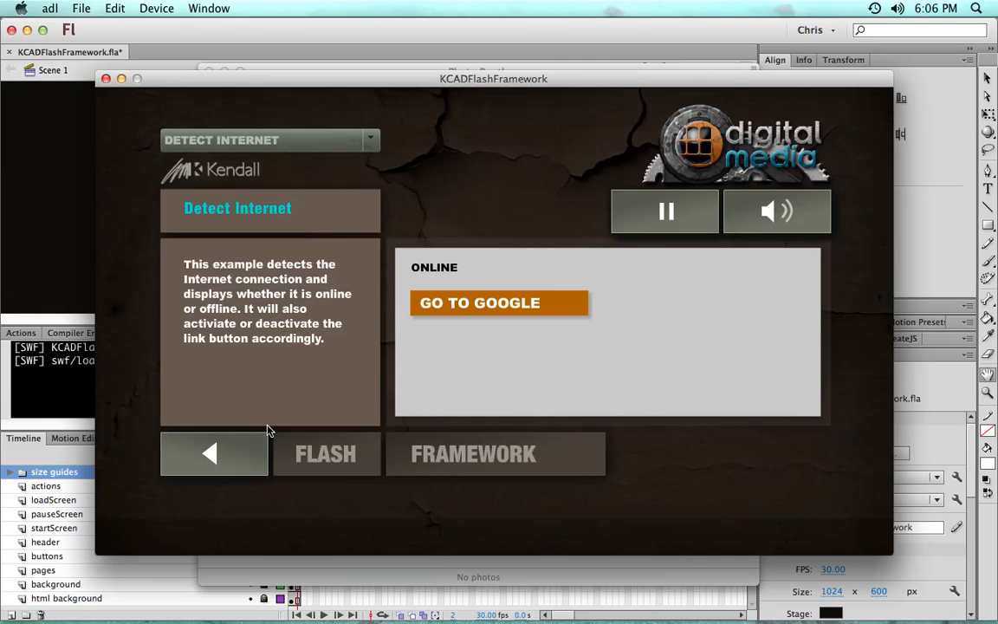
click(199, 459)
click(198, 458)
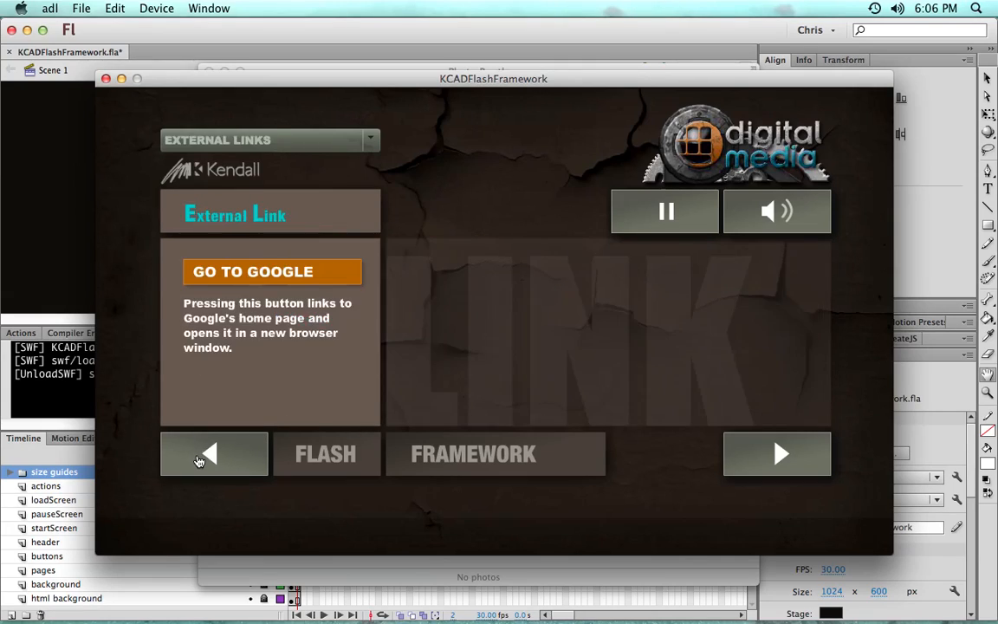
click(198, 458)
Pause and resume the framework preview, and mute its sound
click(677, 217)
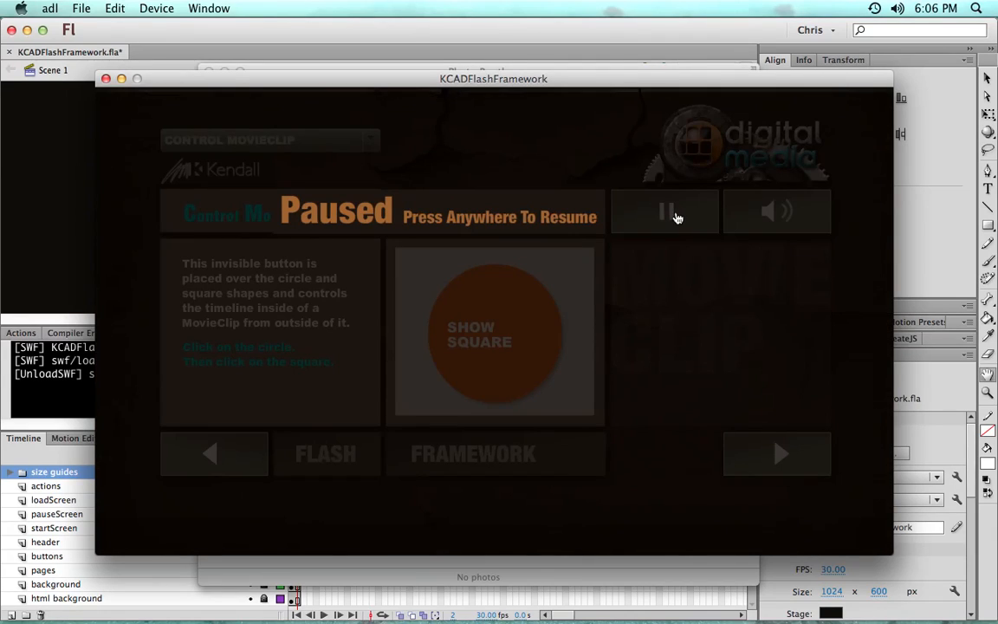
click(710, 345)
click(799, 218)
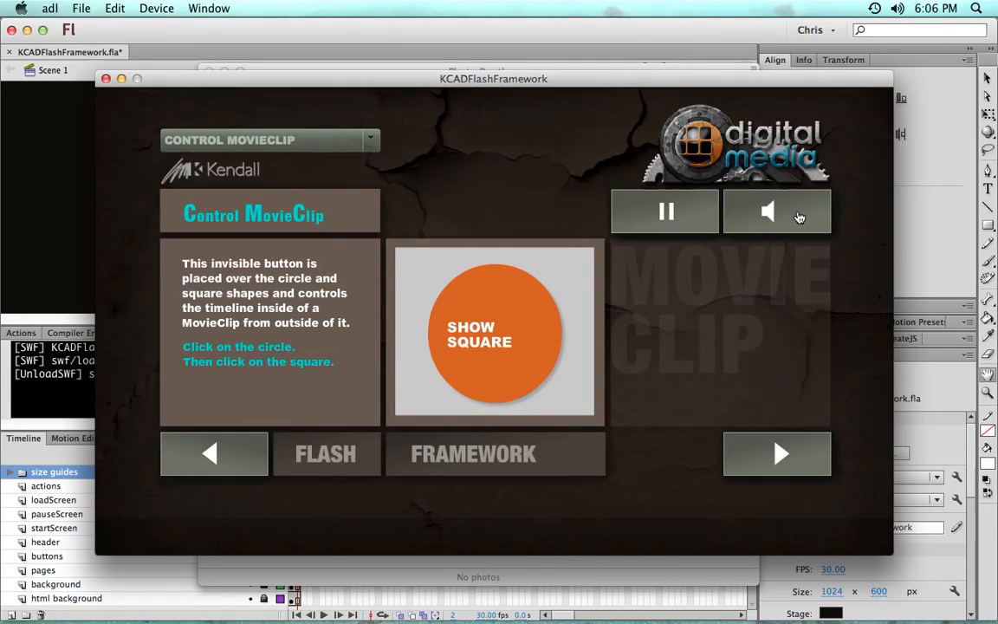
Close the framework preview and switch to the Kendall Digital Media Flash Framework folder in Finder
drag(387, 79, 398, 176)
click(118, 177)
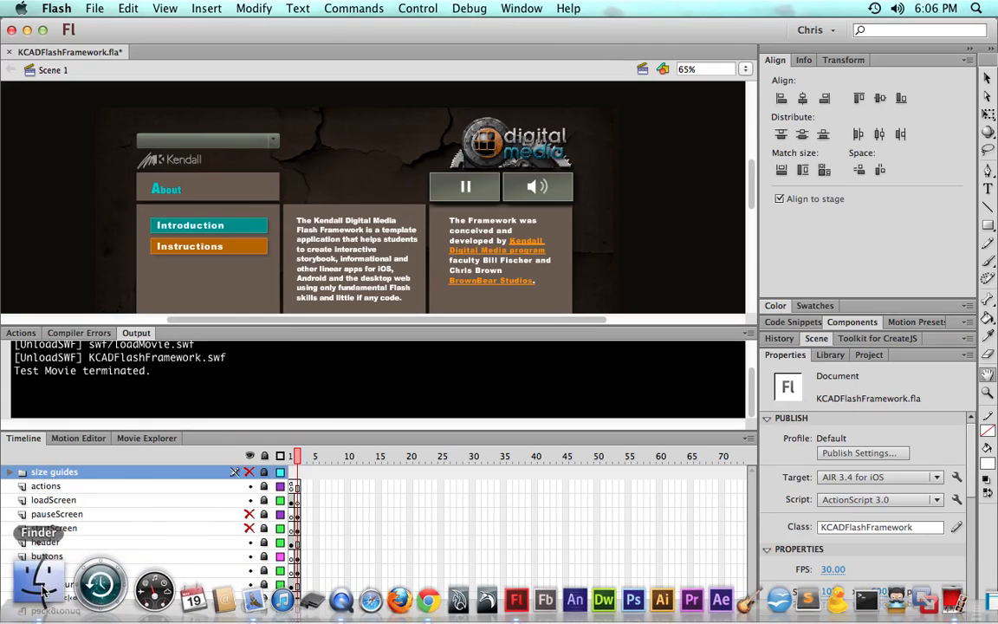
click(43, 584)
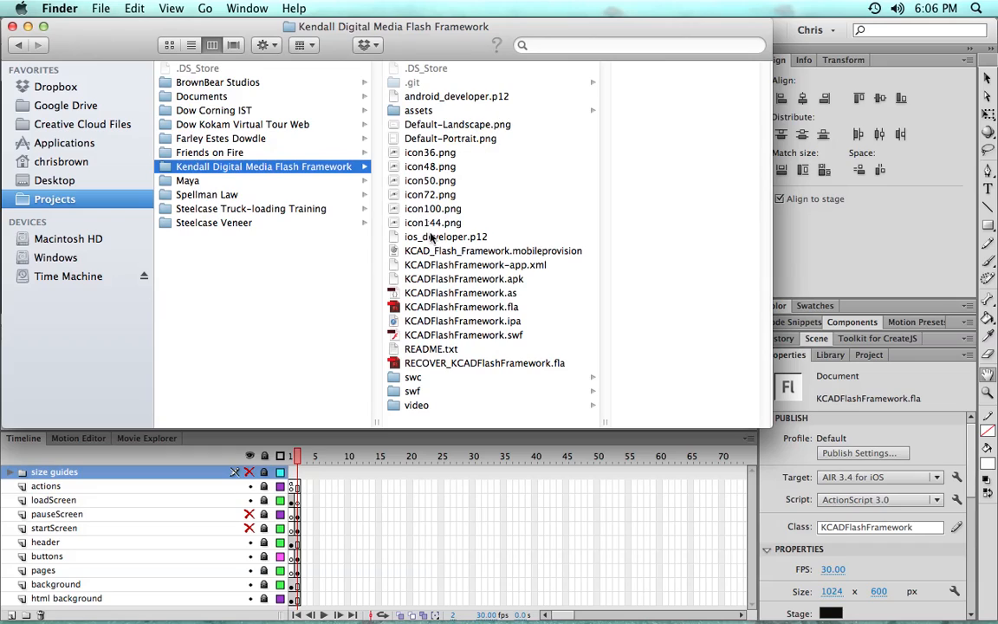
Examine KCADFlashFramework.fla and the contents of its project folder
click(403, 310)
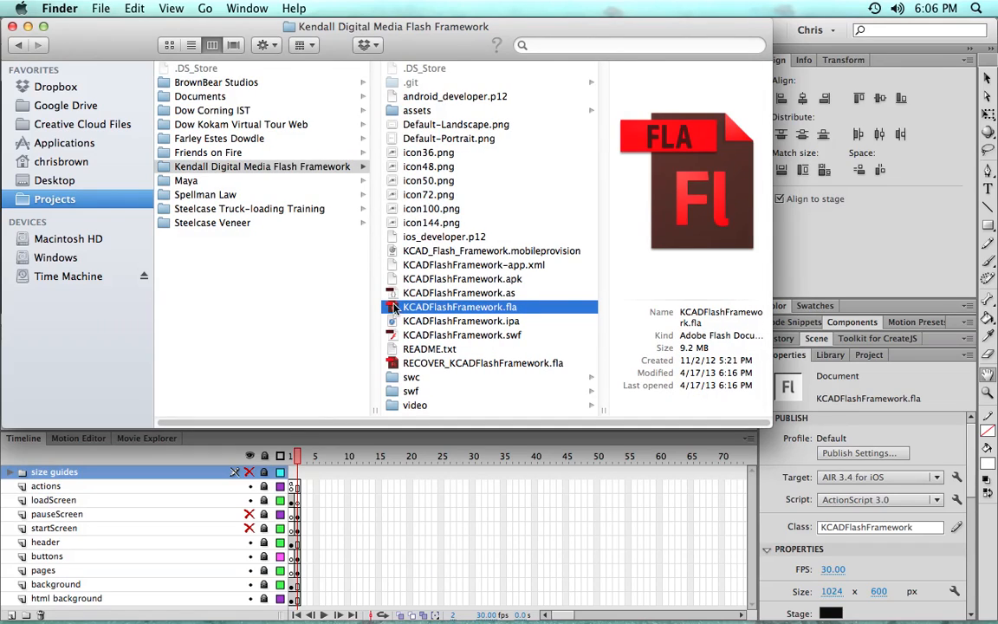
click(247, 166)
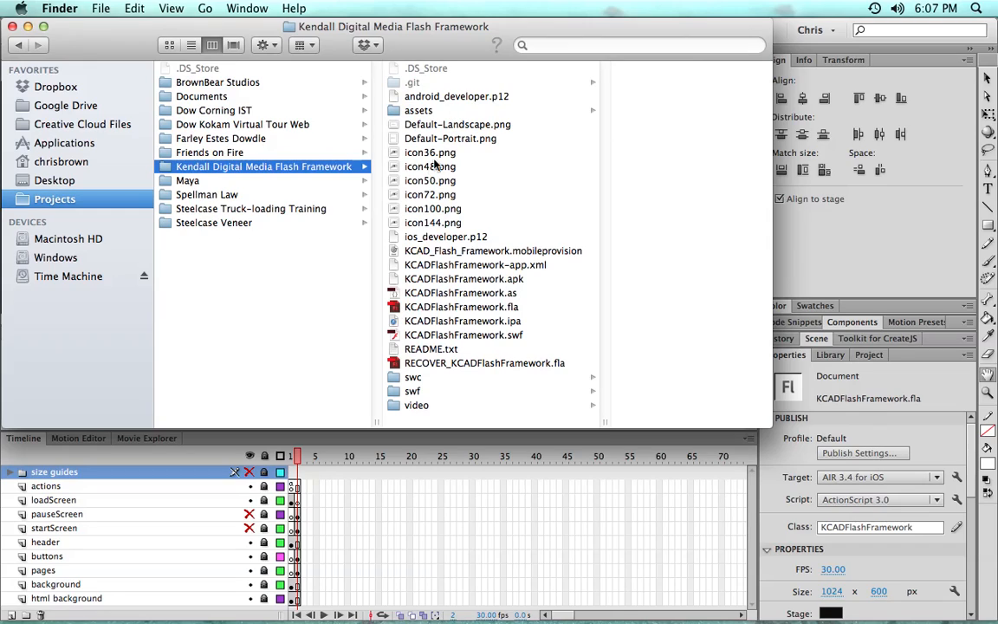
click(394, 309)
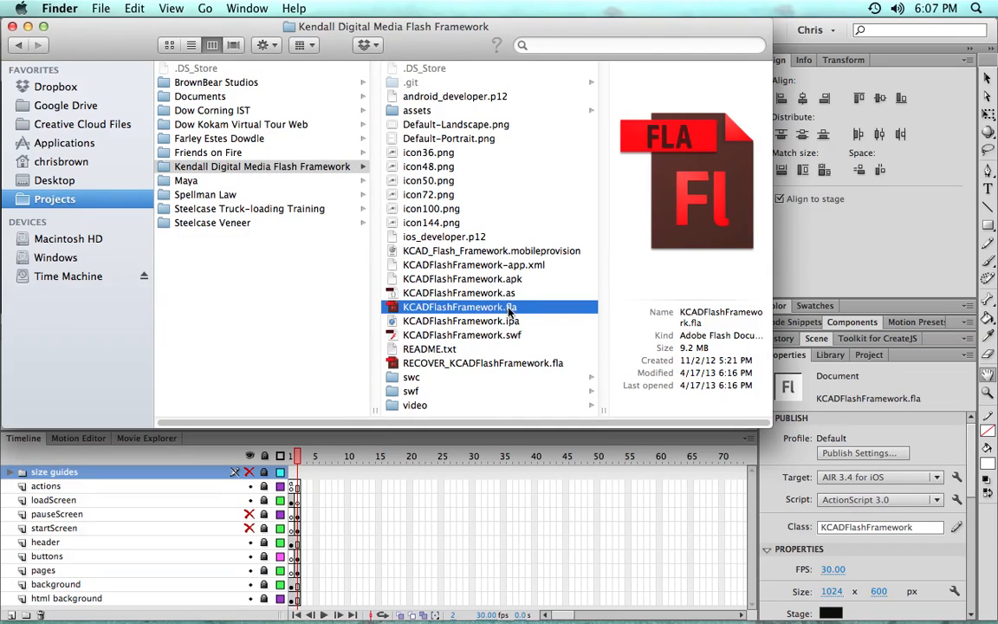
Inspect android_developer.p12, the assets folder, and the Default-Landscape.png and Default-Portrait.png images
click(411, 98)
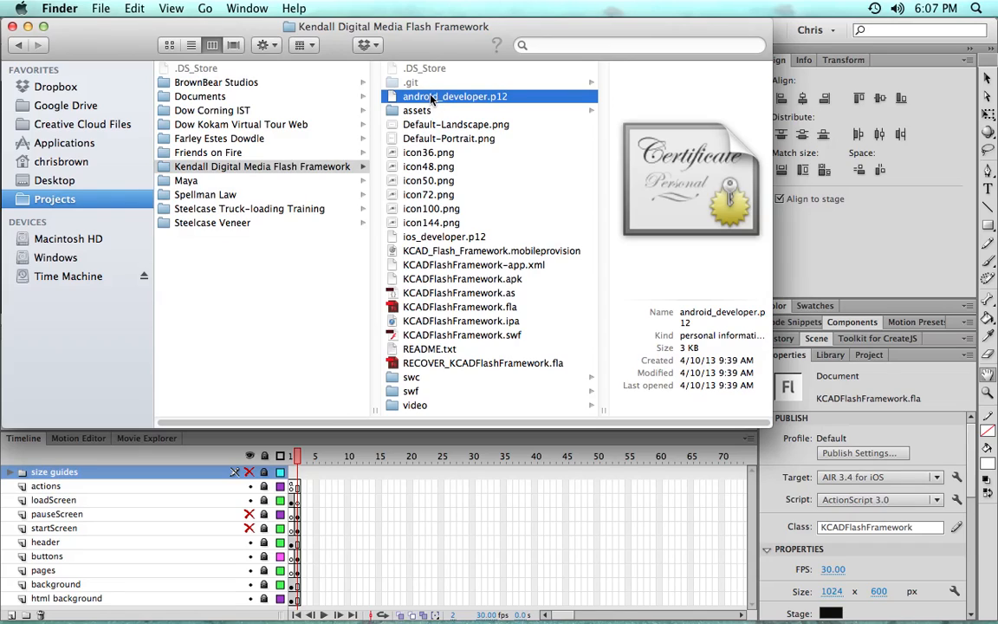
click(430, 112)
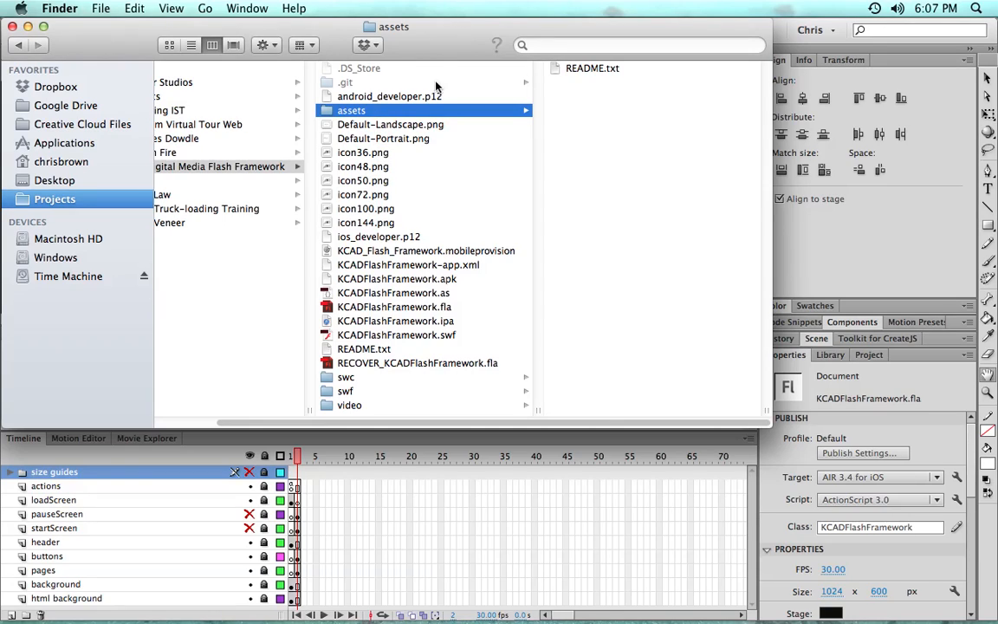
click(412, 125)
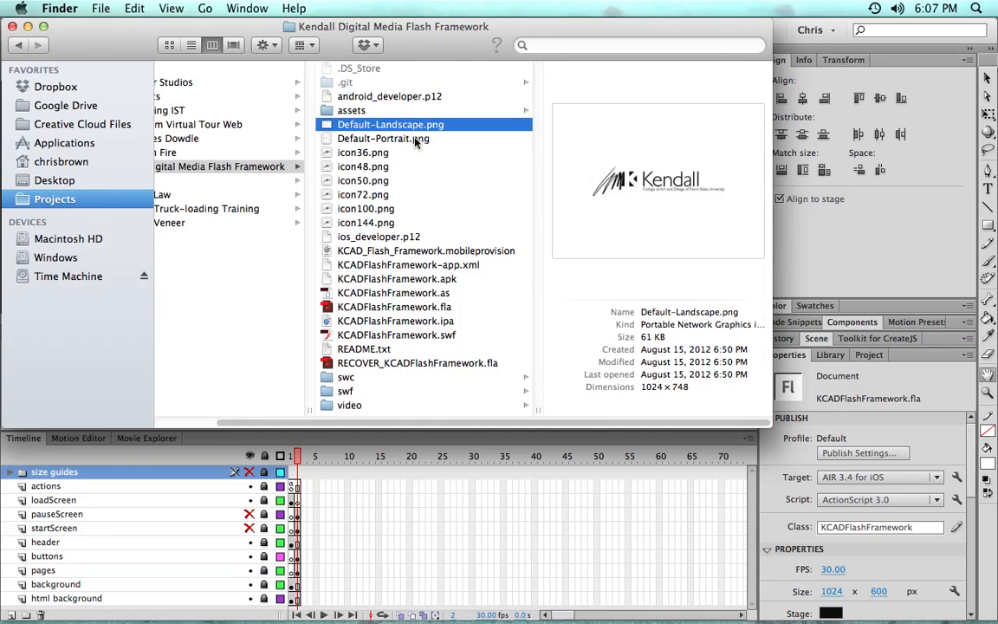
click(421, 140)
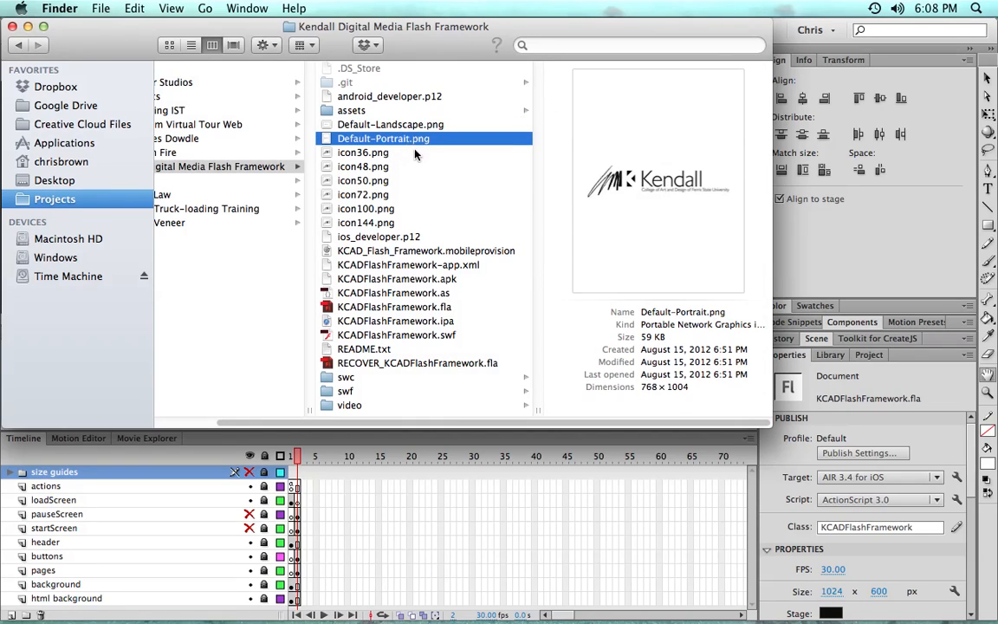
Inspect the app icons from icon36.png to icon144.png, ios_developer.p12, and KCAD_Flash_Framework.mobileprovision
click(376, 152)
click(379, 167)
click(382, 180)
click(385, 194)
click(390, 208)
click(393, 223)
click(400, 237)
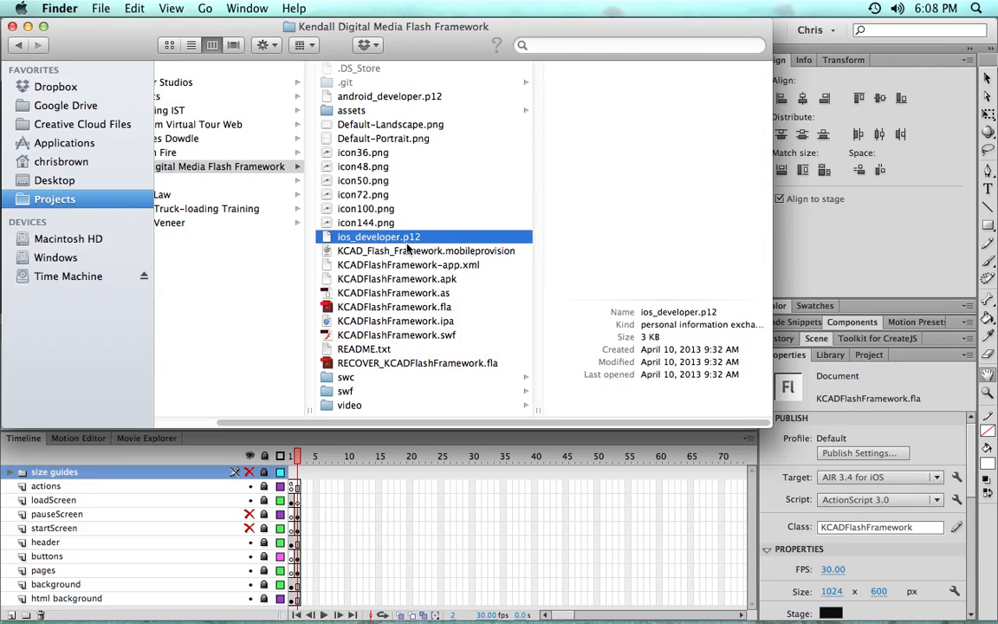
click(404, 251)
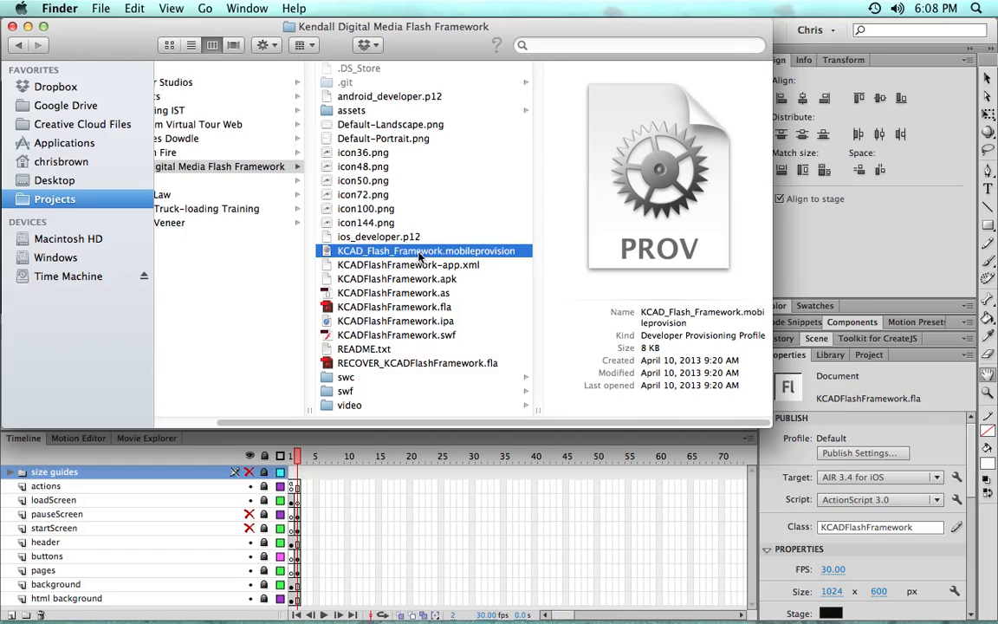
Preview the contents of KCADFlashFramework-app.xml in Quick Look, read through the descriptor, and close the preview
click(457, 265)
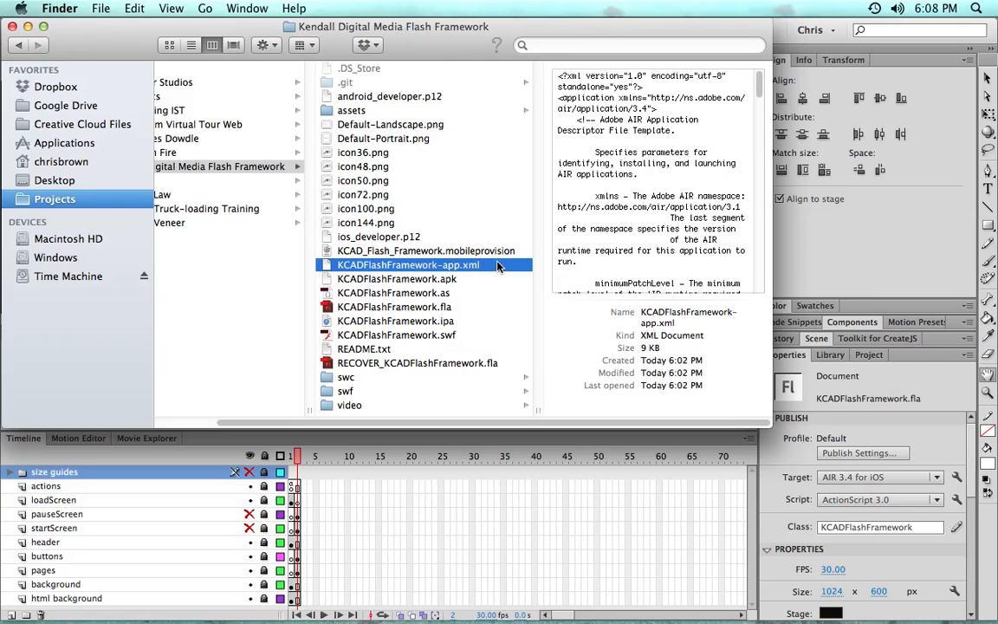
key(space)
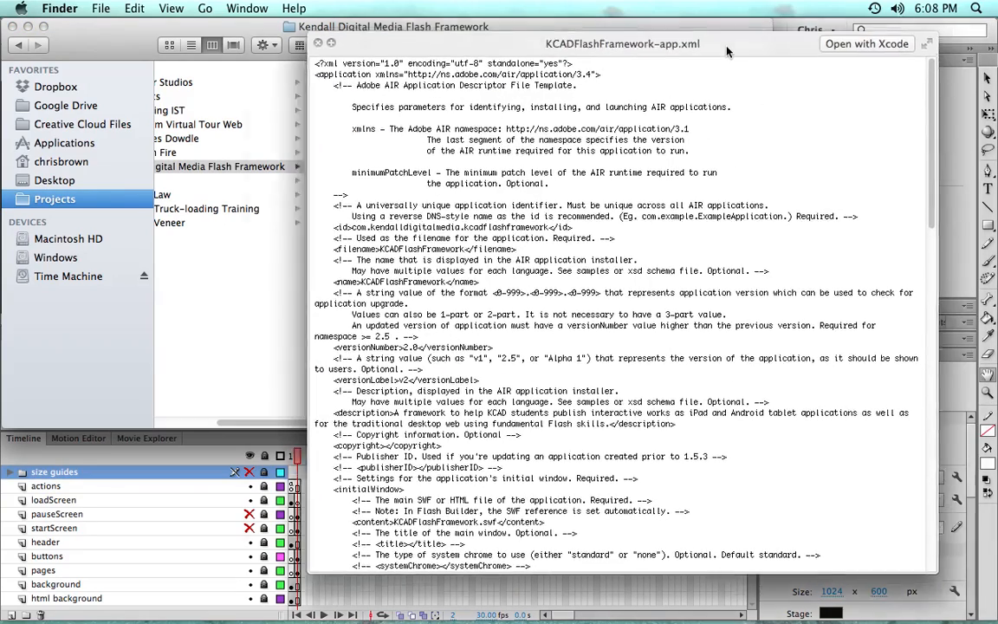
drag(727, 52, 613, 62)
scroll(803, 292, down, 10)
scroll(802, 292, down, 20)
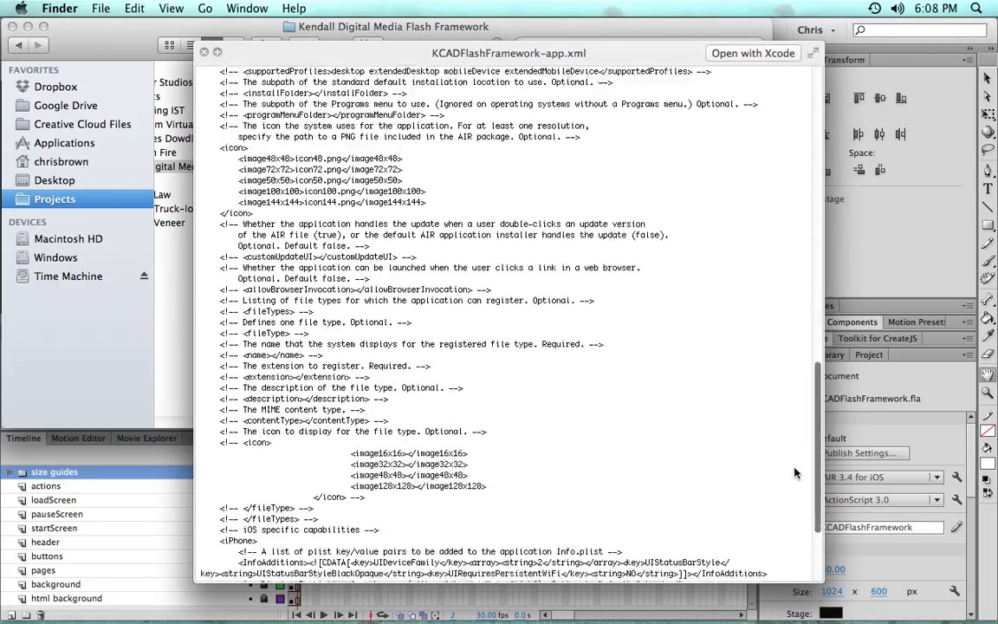
scroll(814, 275, up, 20)
scroll(814, 275, up, 15)
drag(279, 49, 373, 65)
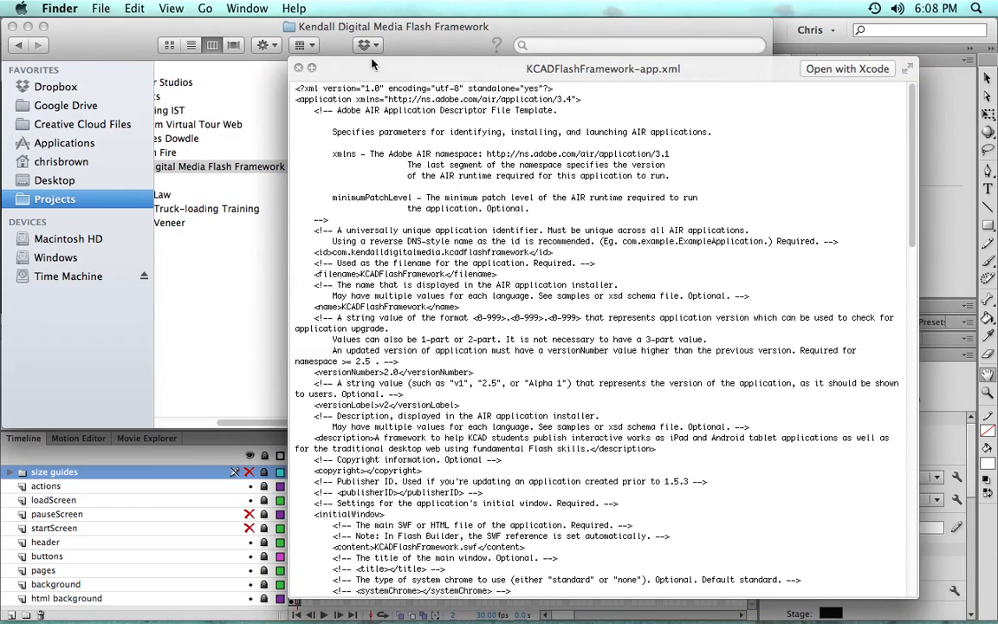
click(299, 68)
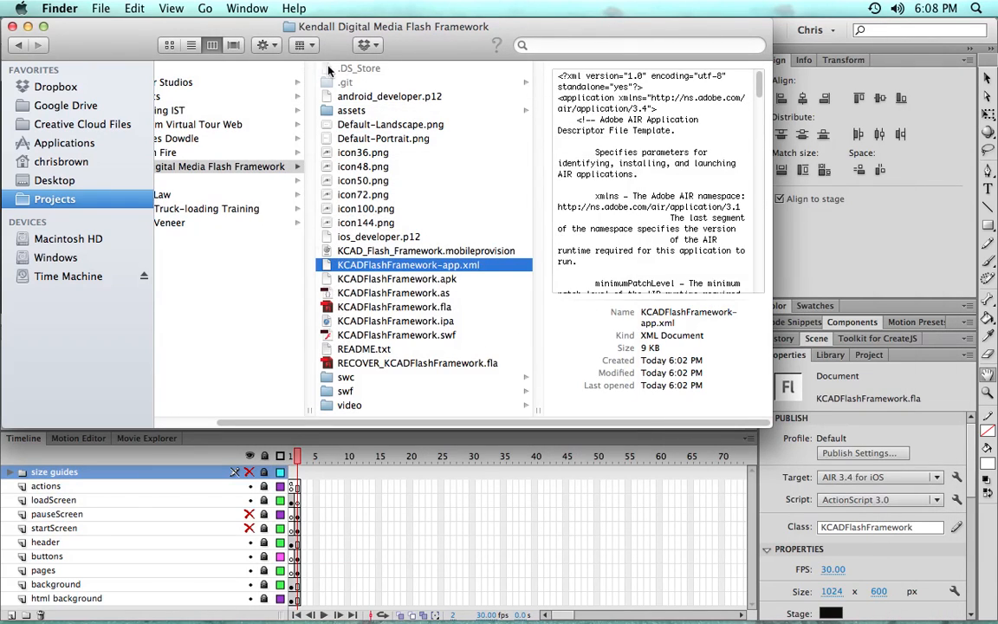
Inspect the KCADFlashFramework .apk, .as, .fla, .ipa and .swf files, plus README.txt
click(452, 280)
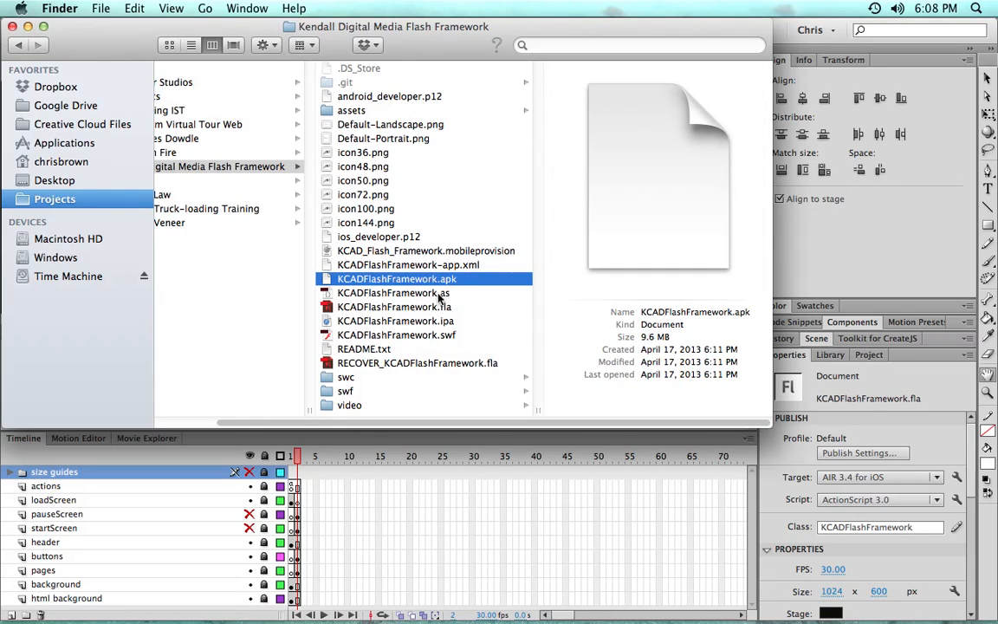
click(440, 294)
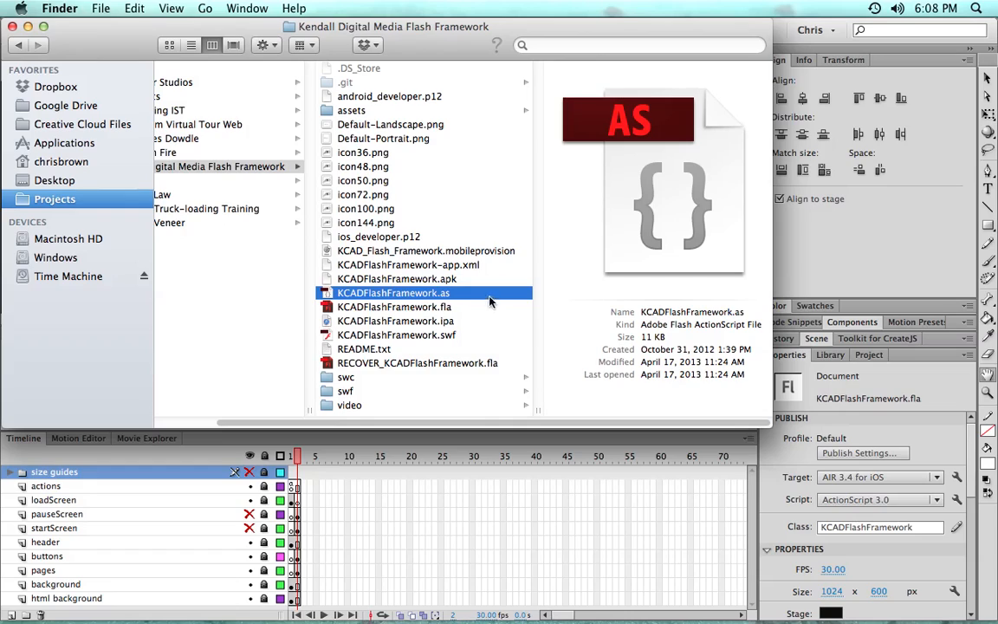
click(460, 310)
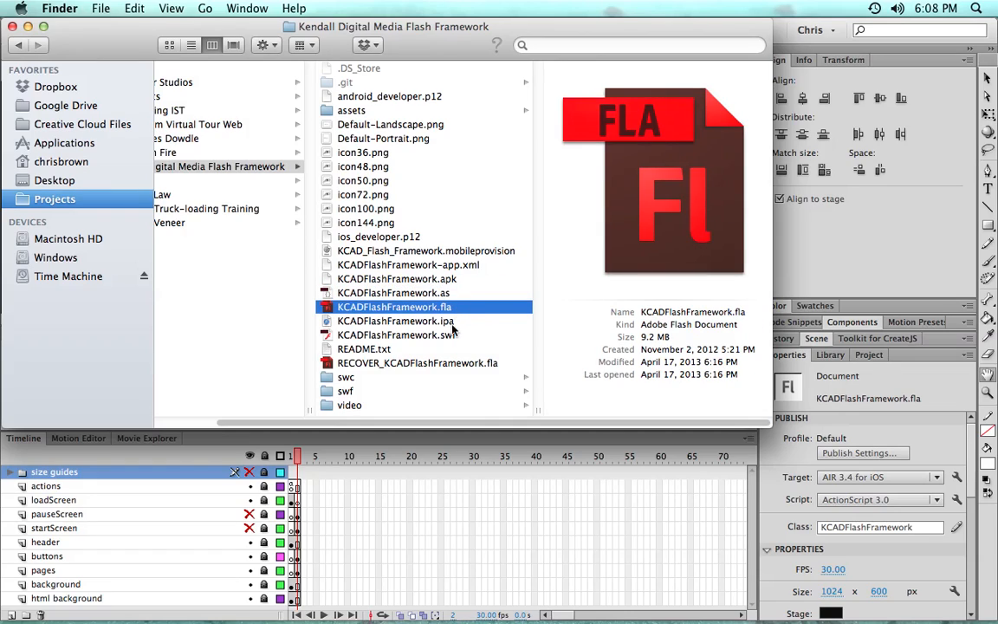
click(455, 324)
click(451, 335)
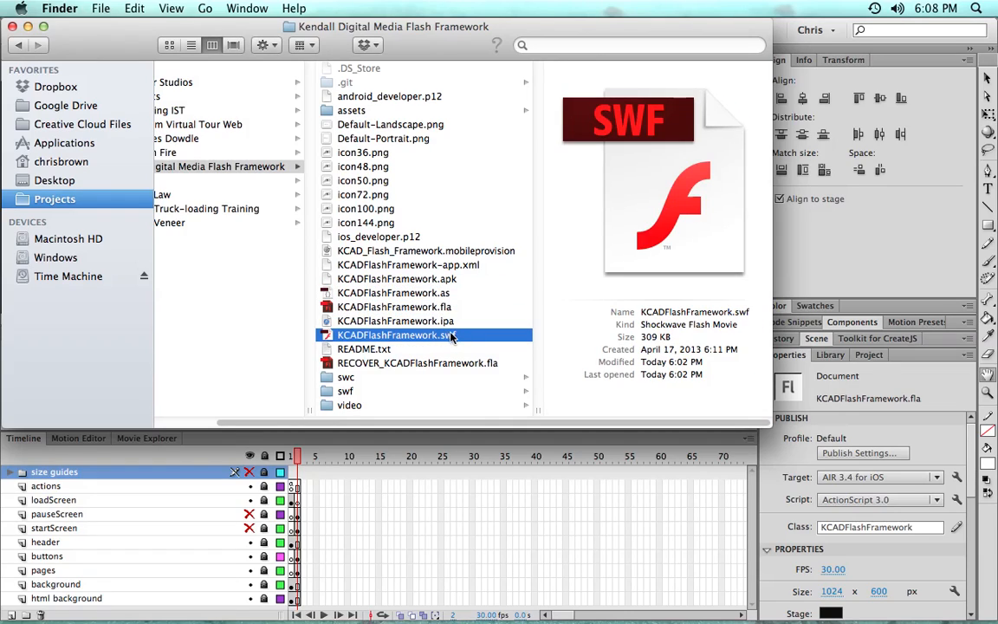
click(382, 350)
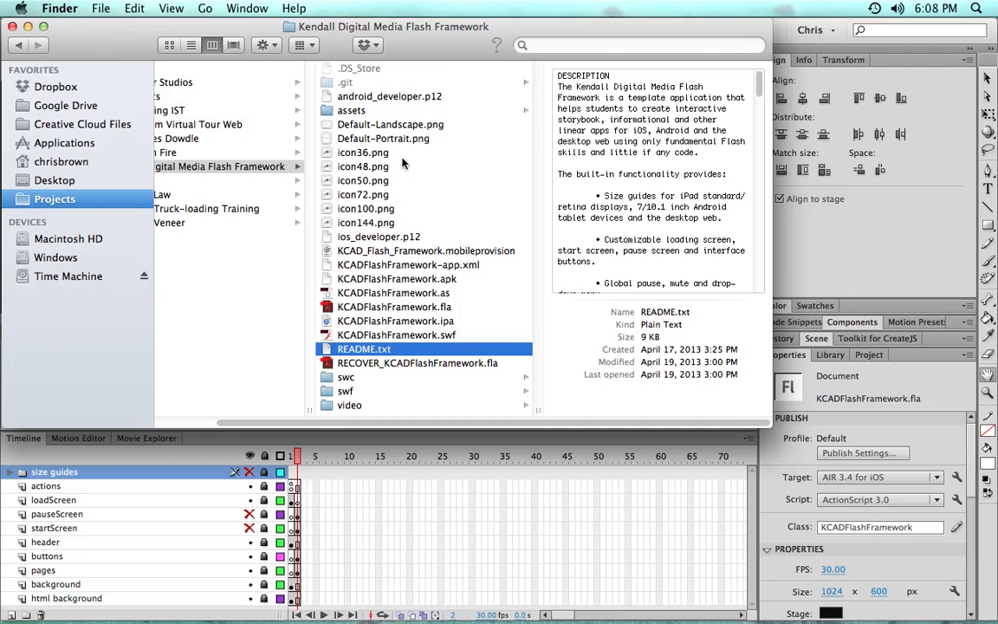
Examine the contents of the swc, swf and video folders in the project folder
click(398, 379)
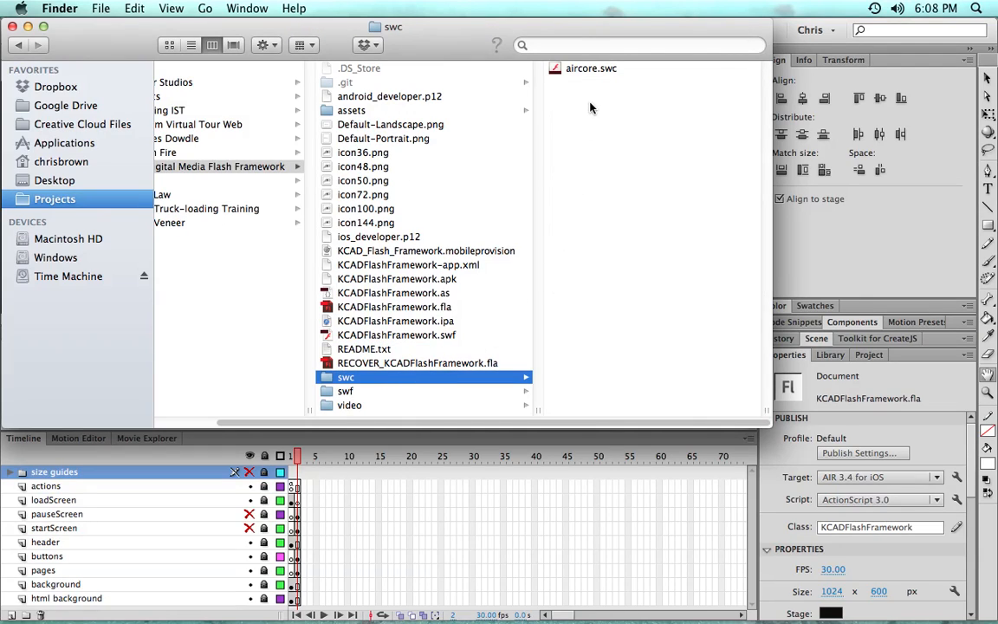
click(416, 393)
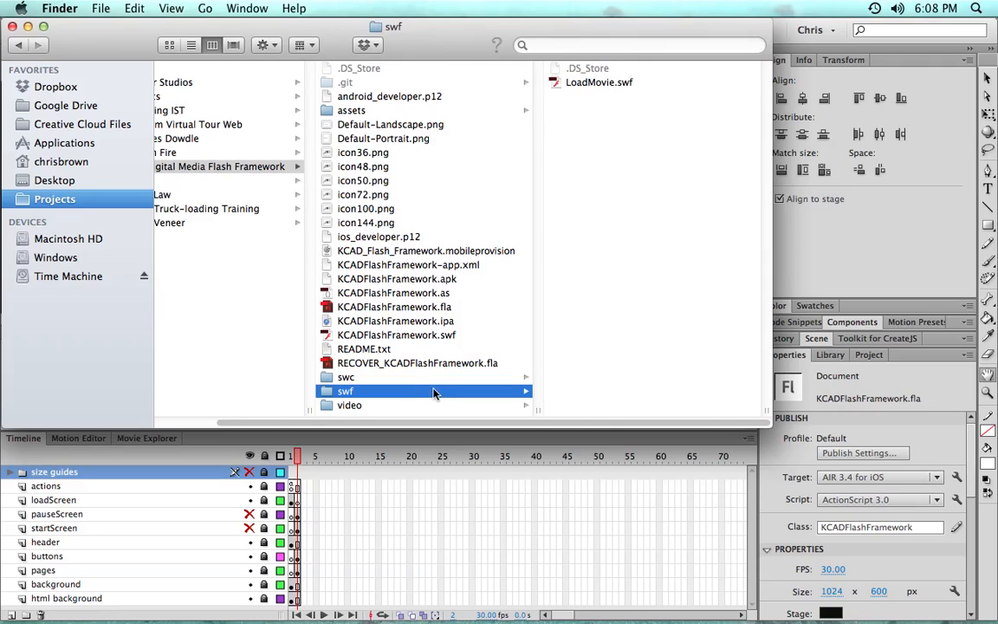
click(409, 405)
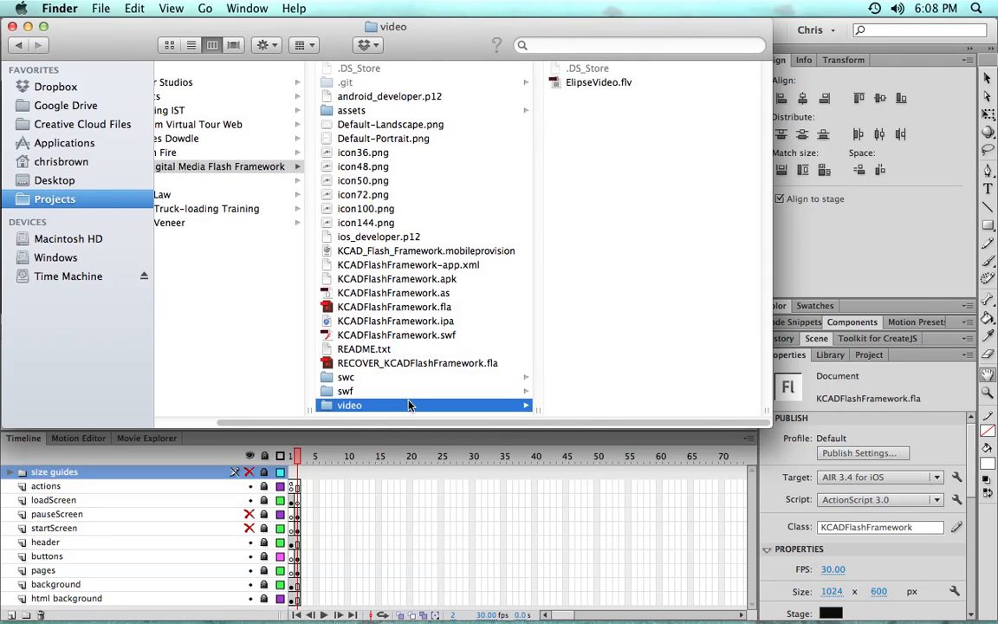
click(409, 391)
click(407, 405)
click(409, 393)
click(412, 404)
click(423, 394)
click(422, 403)
click(423, 391)
click(434, 404)
Switch to Flash, collapse the output area, and show the size guides layer folder around the stage
click(341, 503)
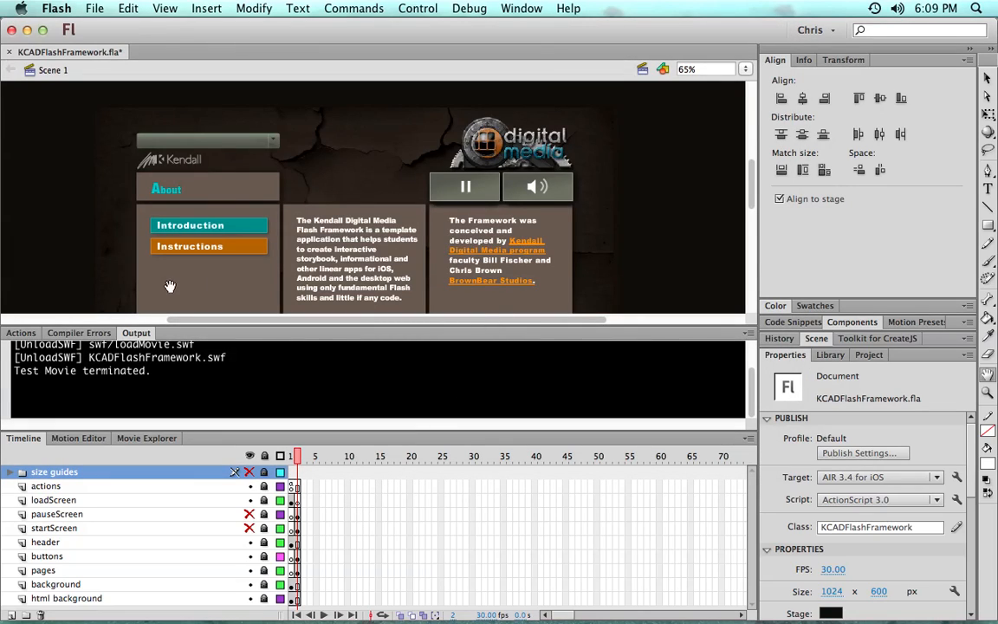
double_click(137, 334)
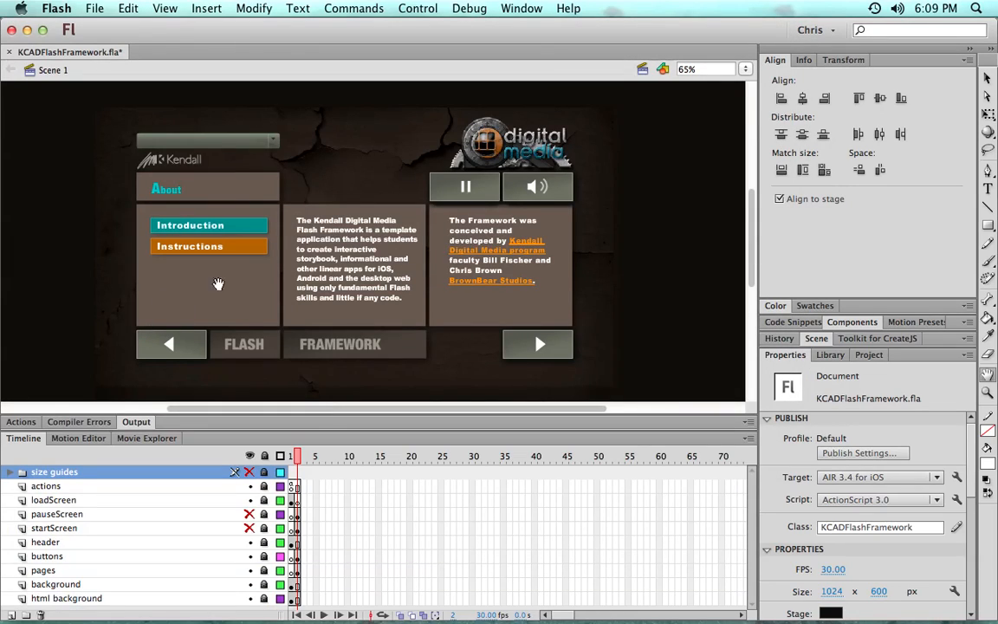
click(250, 472)
key(super+minus)
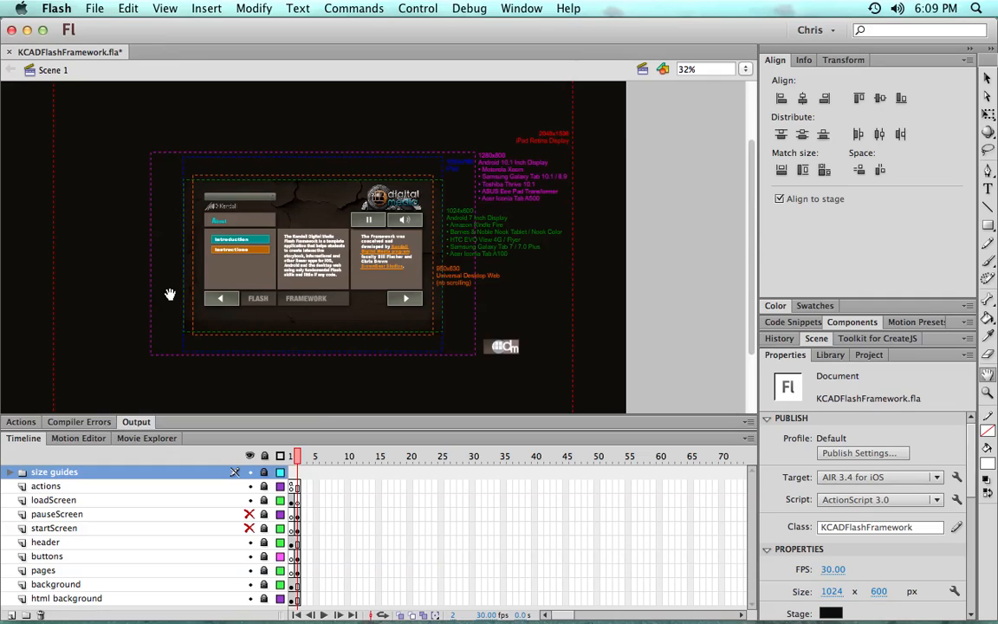
key(super+minus)
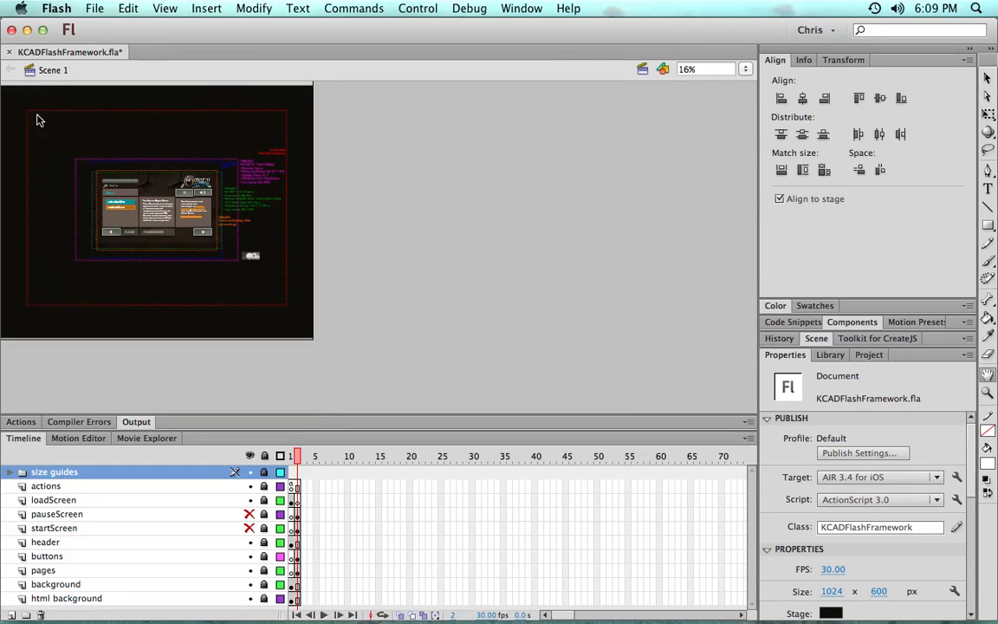
key(super+equal)
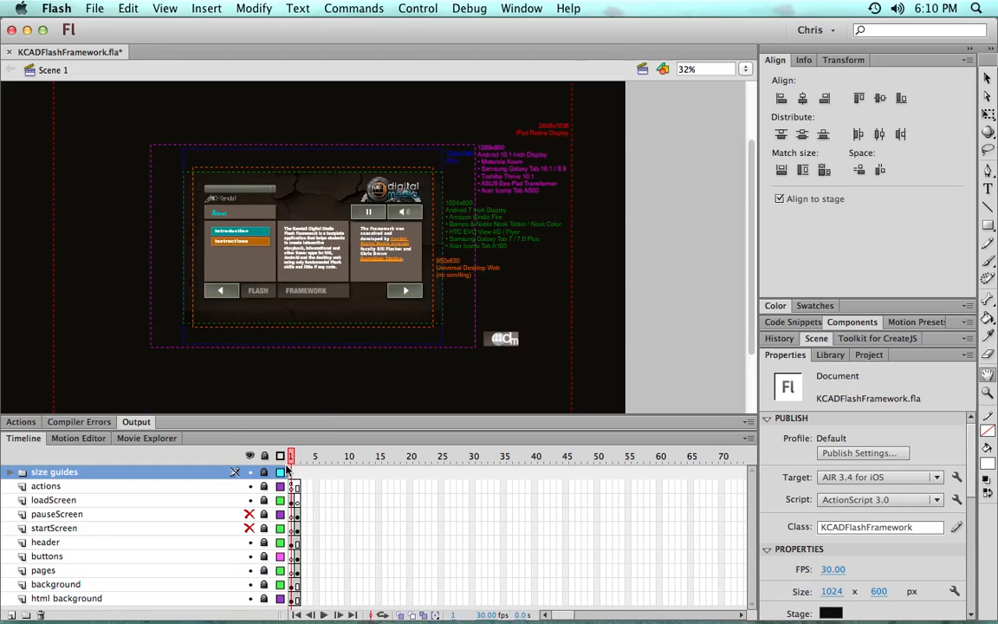
Unlock all layers and open the loadScreen movie clip on frame 1 for editing
click(294, 471)
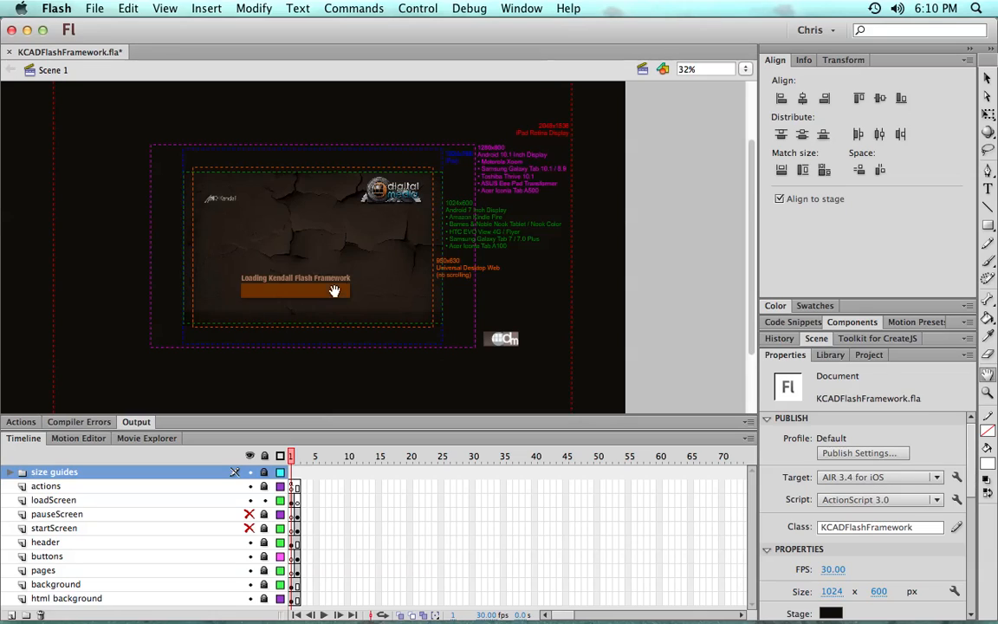
key(v)
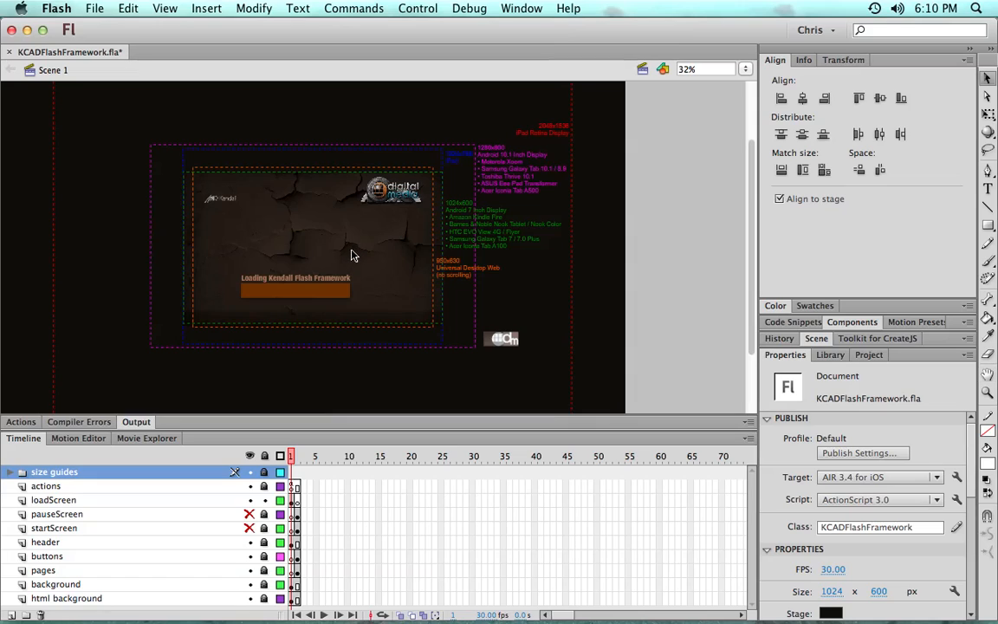
key(super+equal)
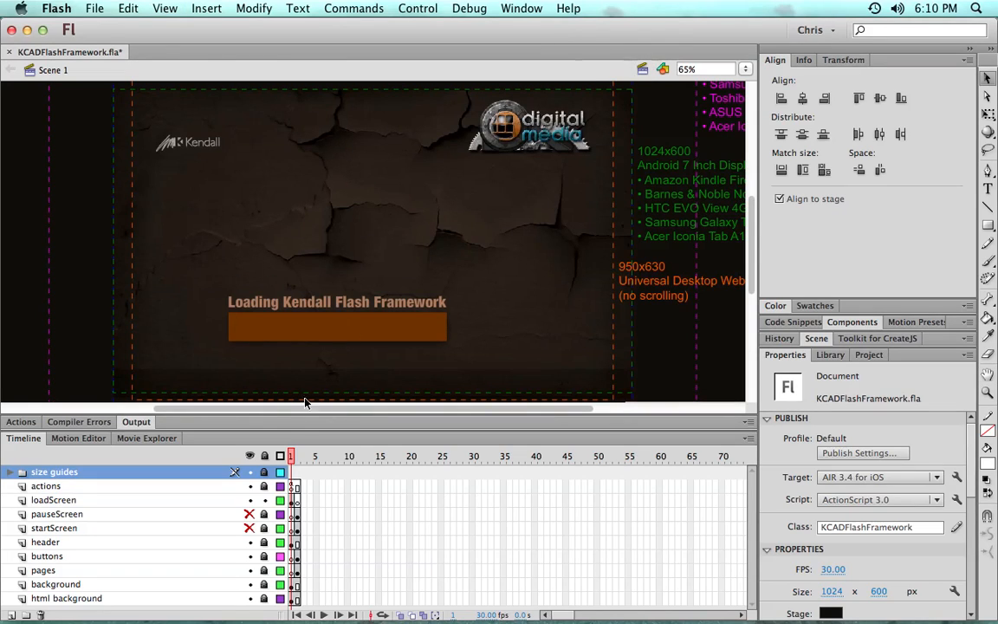
click(266, 462)
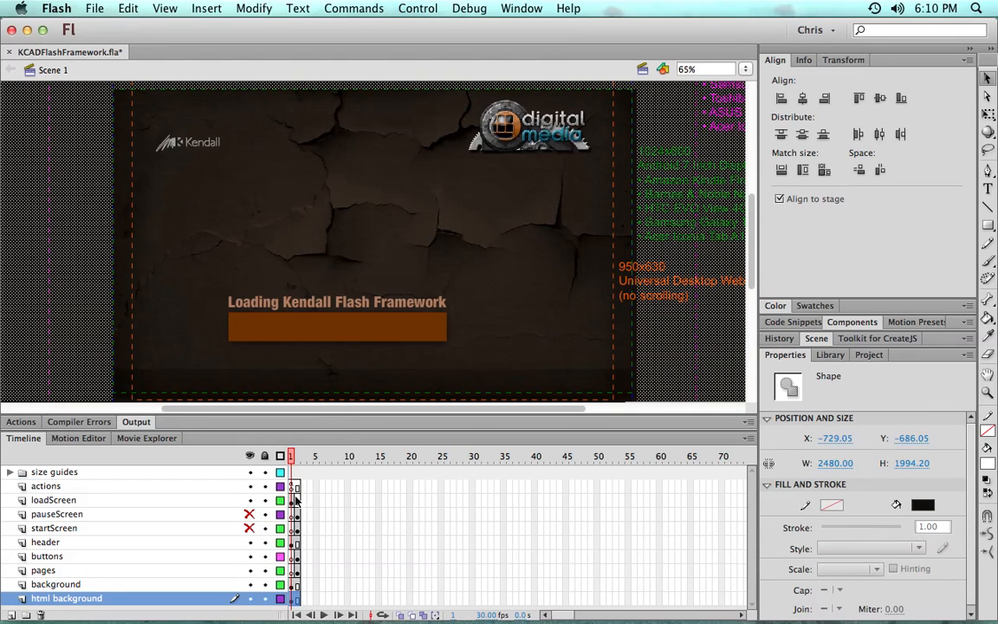
click(359, 333)
double_click(358, 333)
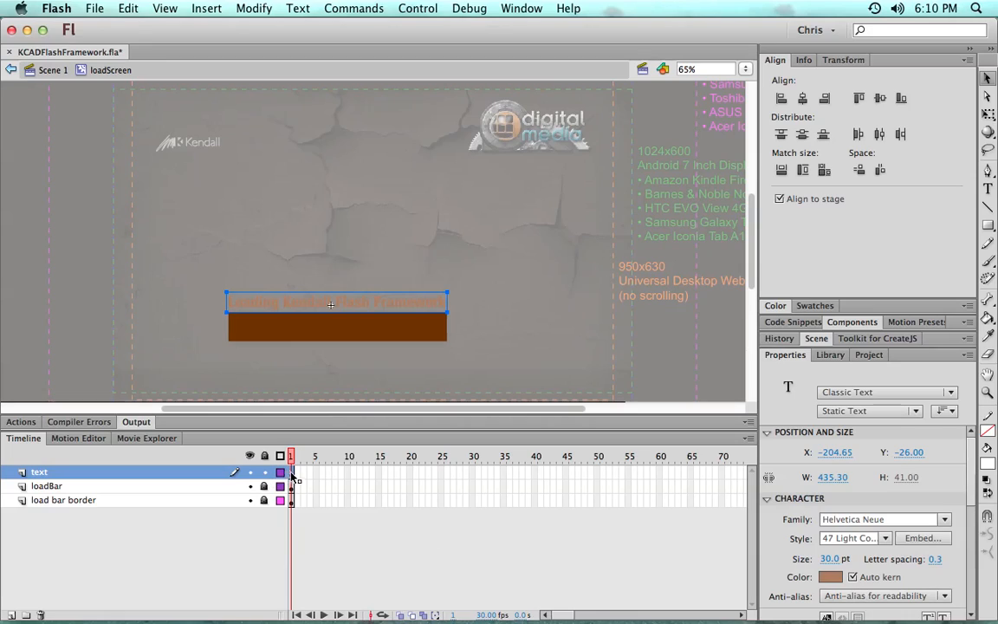
Inspect the text, loadBar and load bar border layers of the loadScreen clip and return to Scene 1
click(292, 487)
click(292, 500)
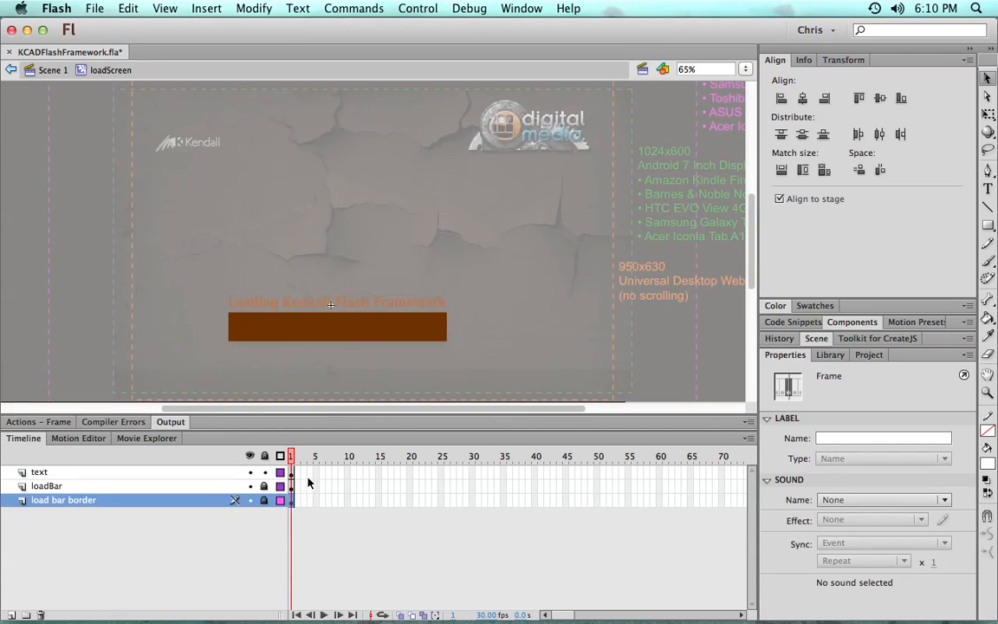
click(381, 340)
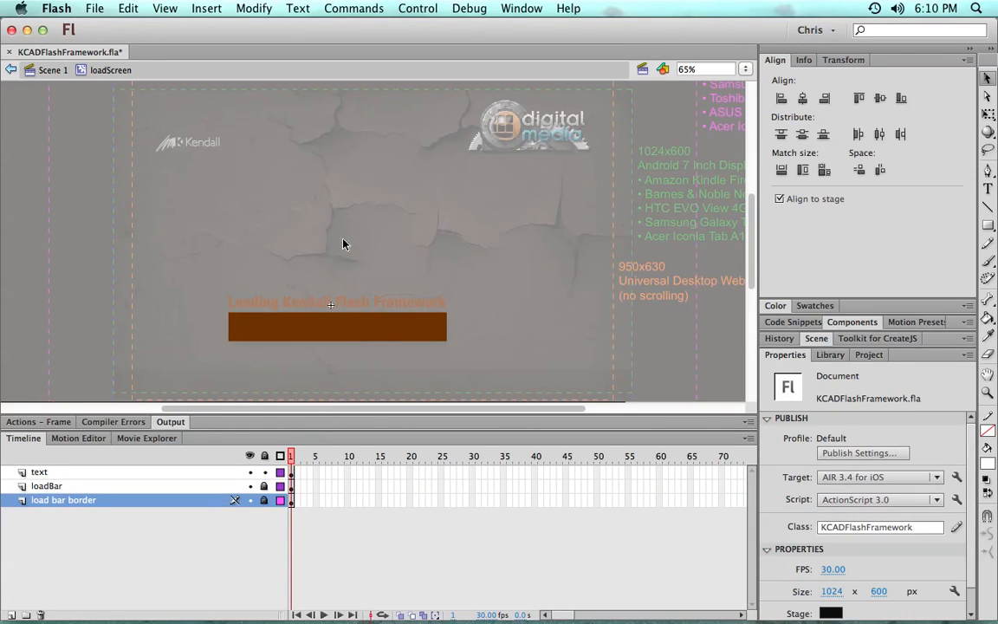
key(super+Tab)
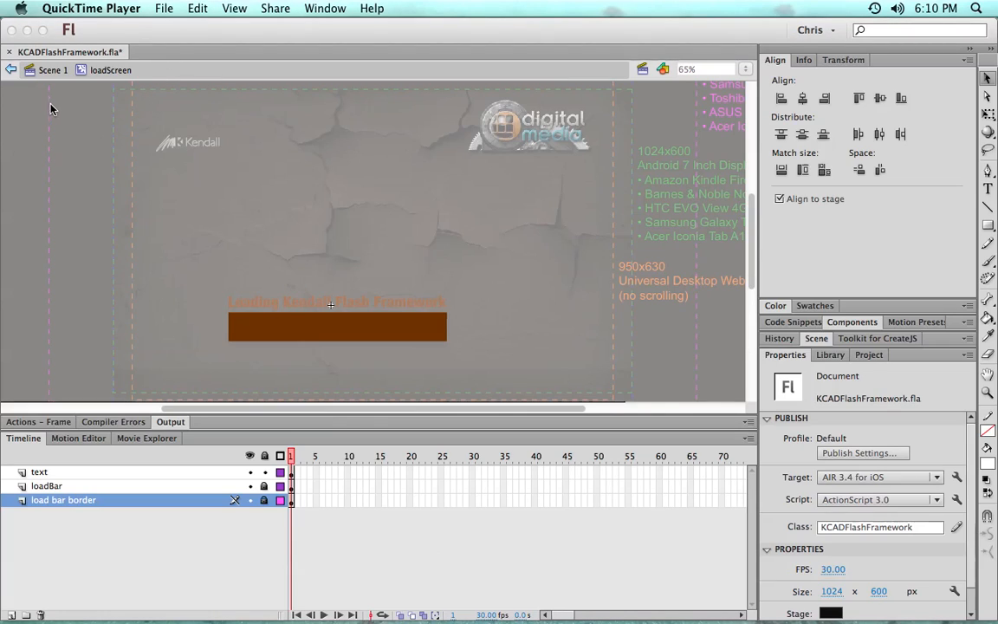
click(52, 70)
click(52, 71)
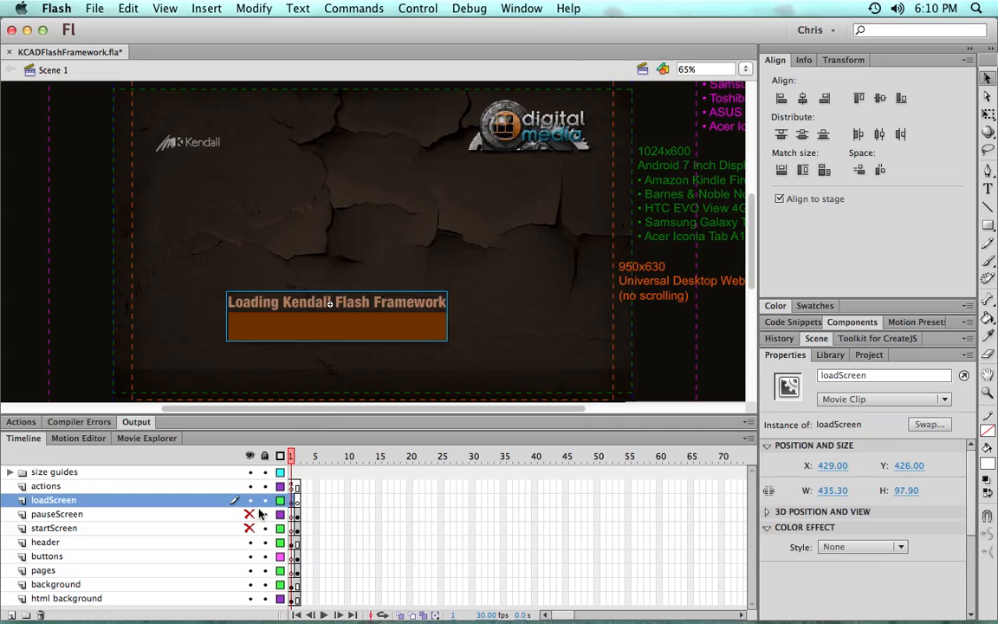
Compare frames 1 and 2, and lock the html background, background, size guides, actions and loadScreen layers
key(period)
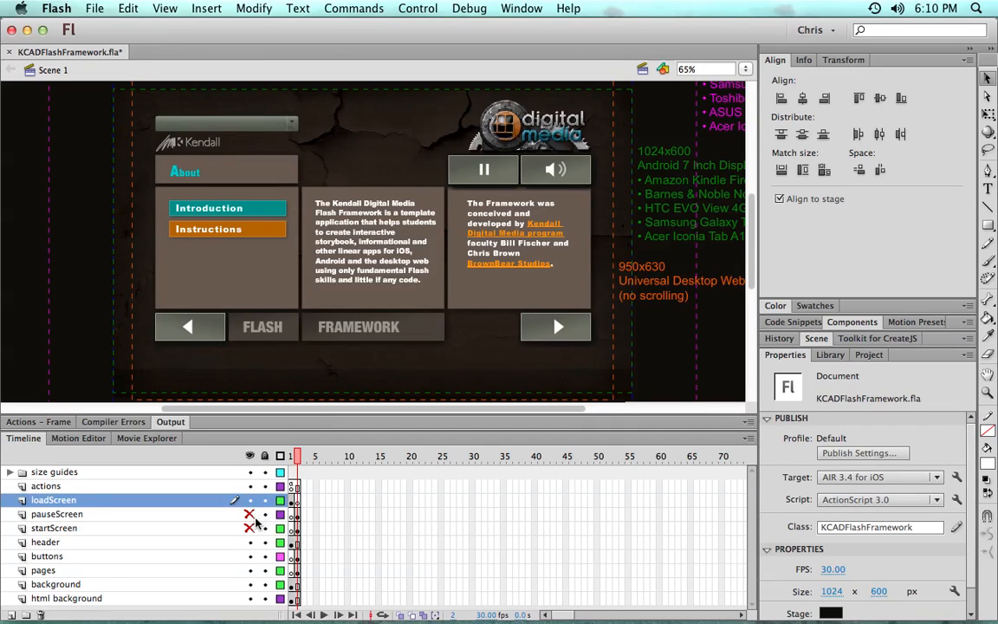
key(comma)
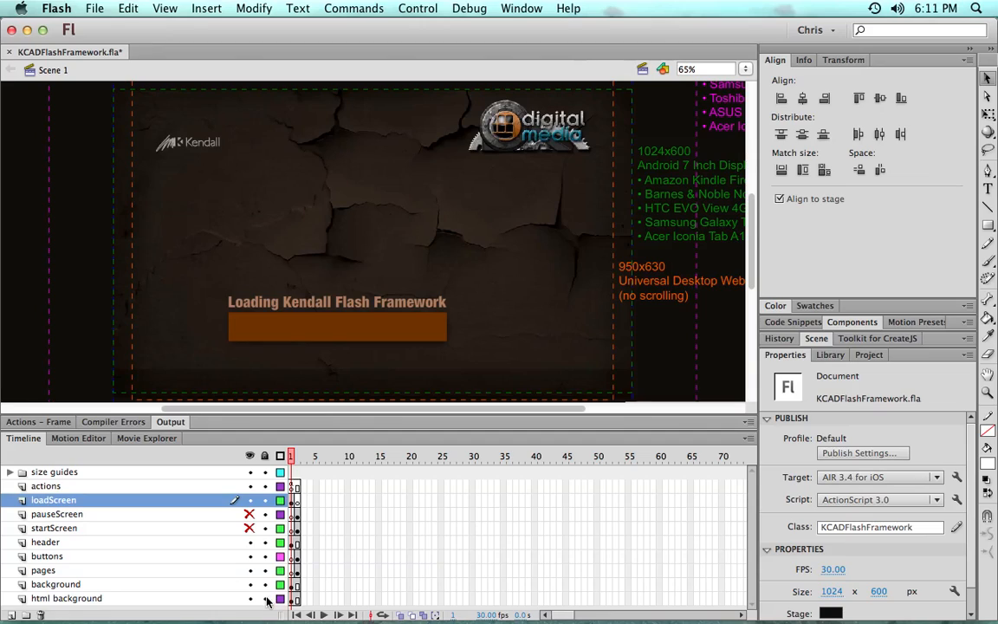
drag(267, 598, 266, 584)
drag(267, 475, 267, 502)
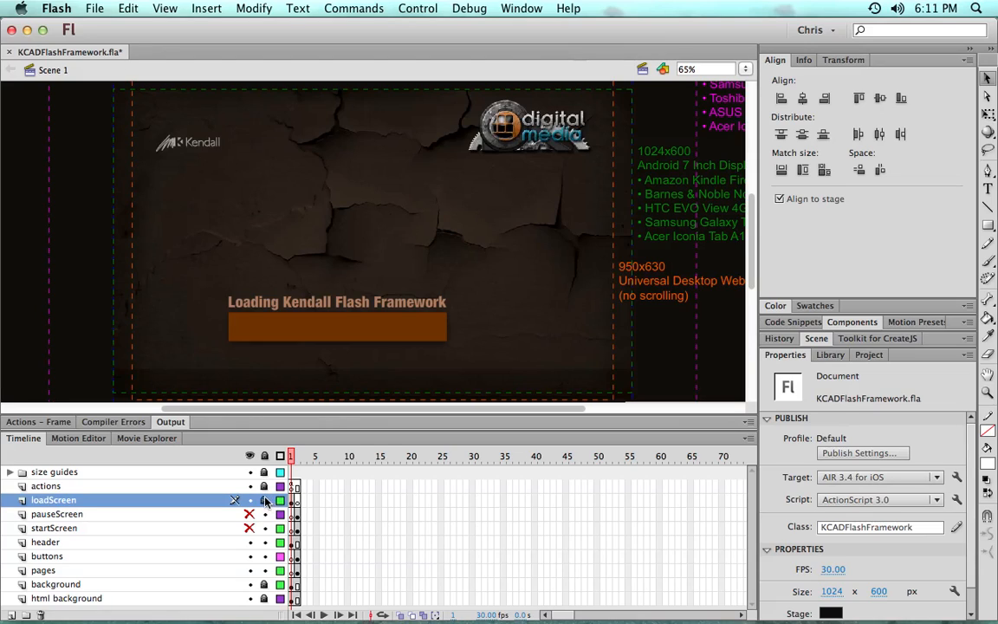
Show the pauseScreen layer on frame 2 to view the paused overlay, and hide it again
click(296, 457)
click(249, 514)
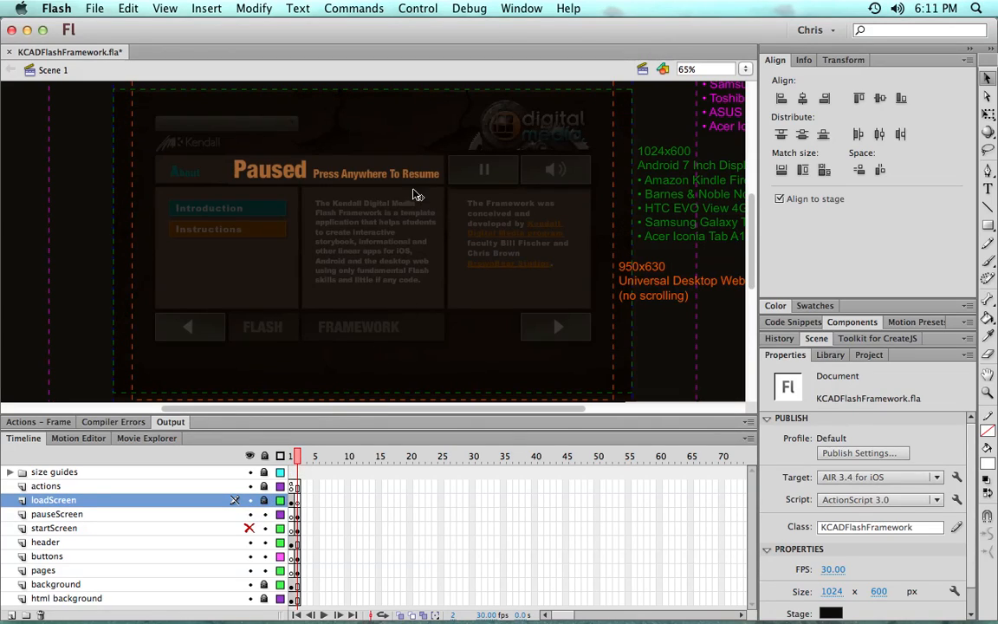
click(249, 514)
Show the startScreen layer and convert it to a guide layer
click(249, 528)
click(290, 528)
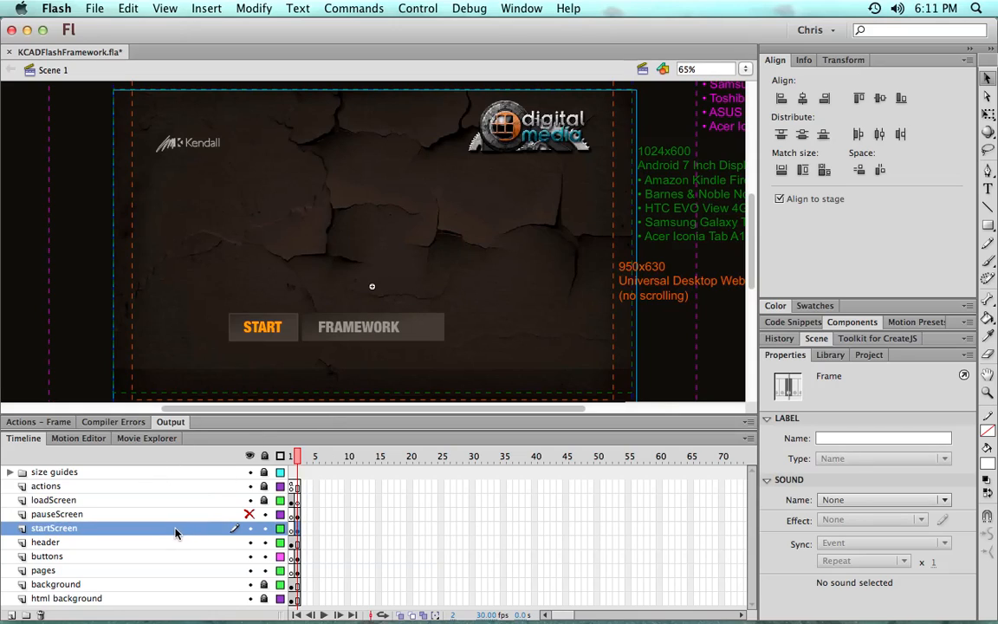
right_click(130, 529)
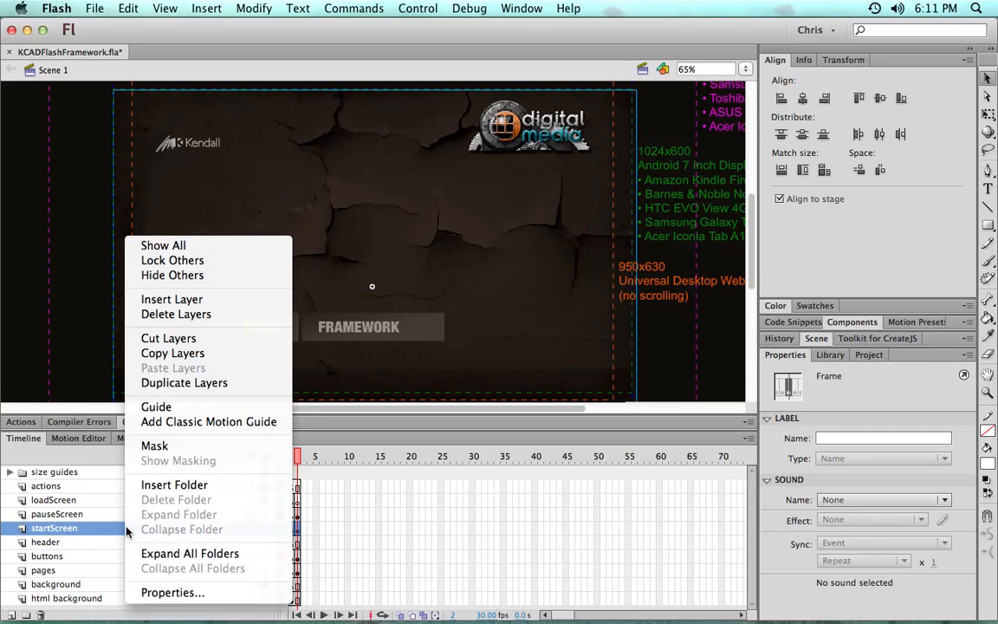
click(169, 407)
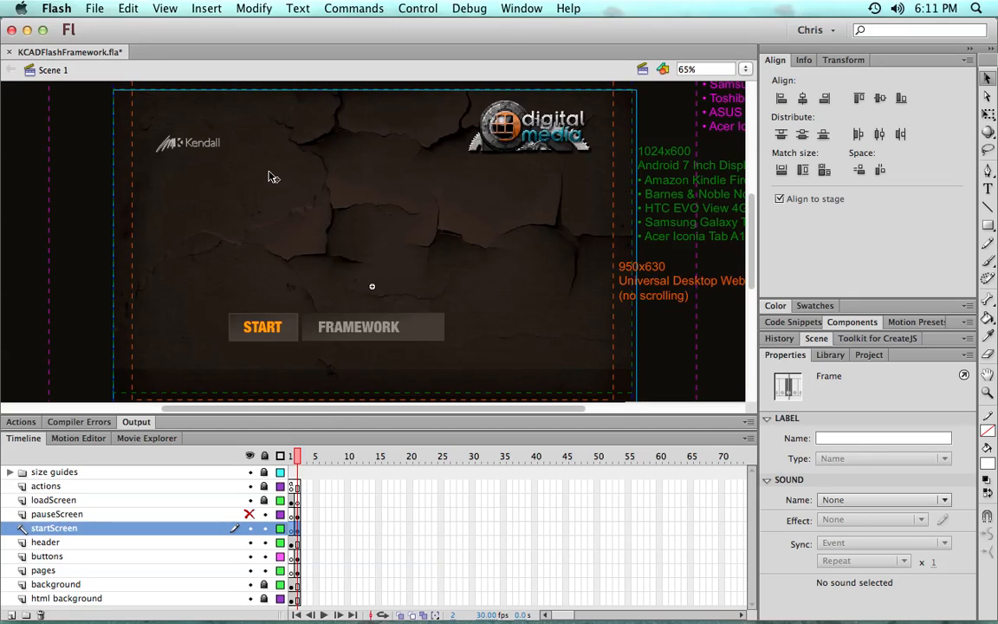
Lock the startScreen layer, view the header layer on frame 1 and keep the header locked
click(264, 527)
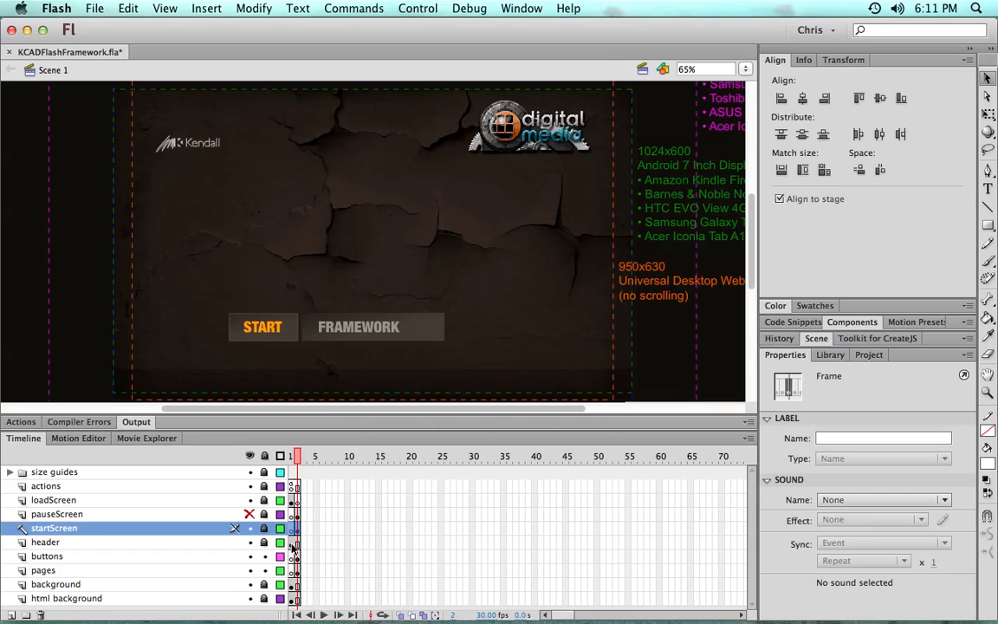
click(293, 543)
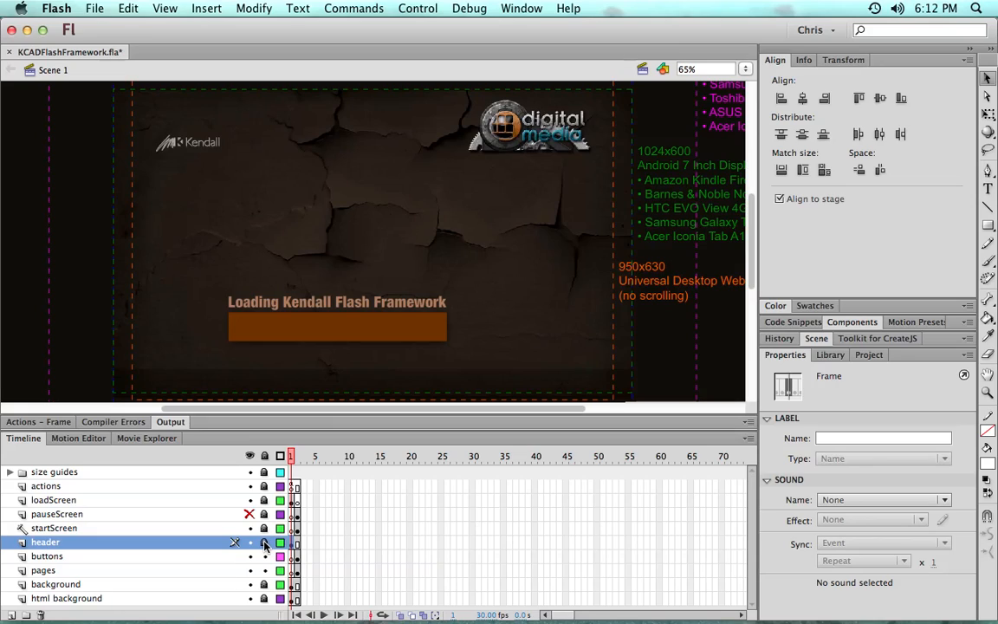
click(264, 542)
Select frame 2 of the buttons layer and hide the loadScreen and startScreen layers to expose the interface buttons
click(297, 556)
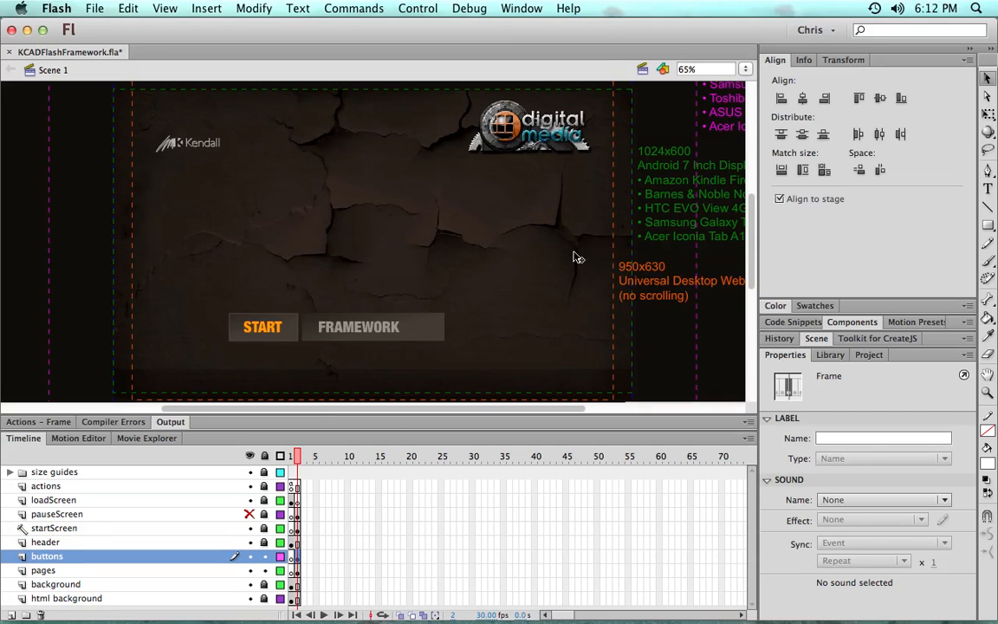
key(super+minus)
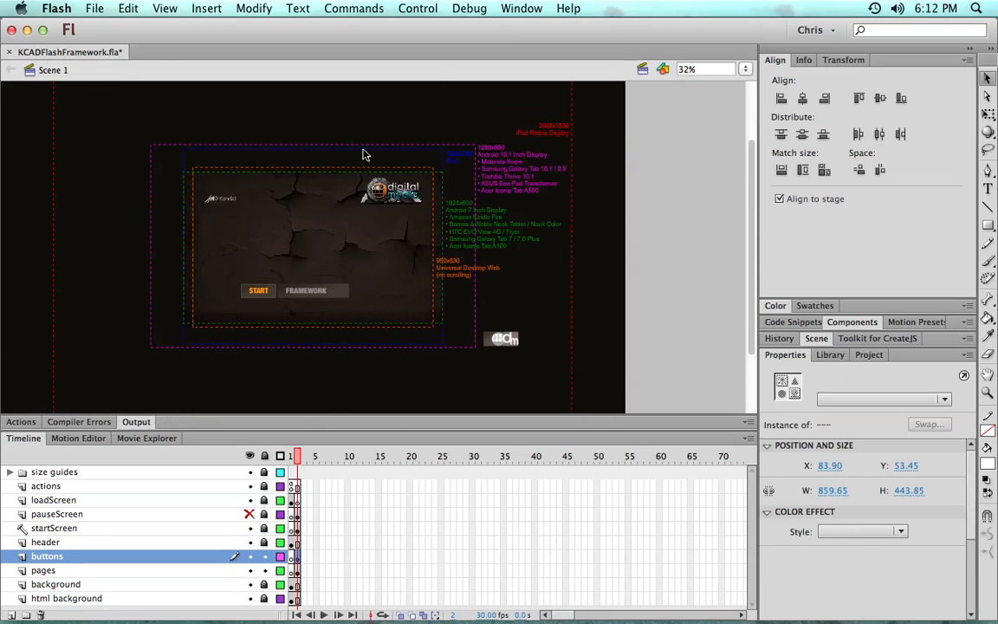
click(249, 500)
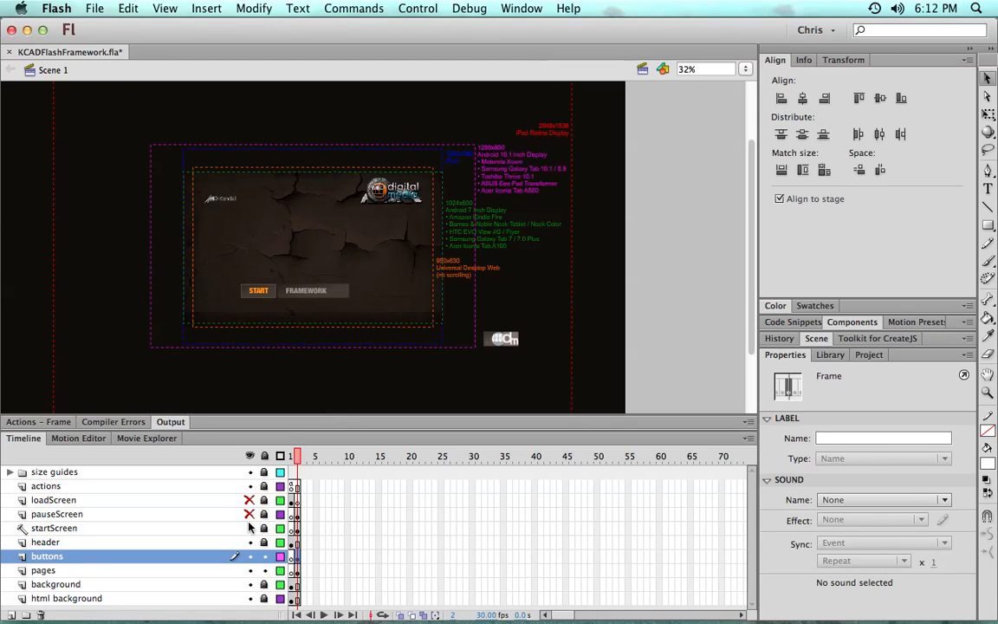
click(249, 528)
key(super+equal)
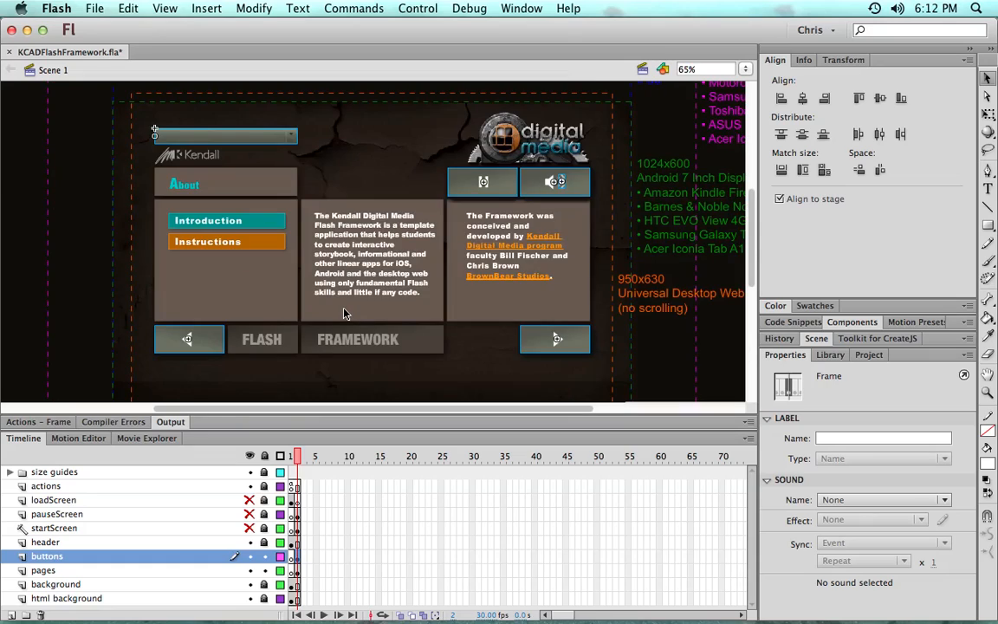
Open the pauseBtn button symbol, examine its Down and Hit states, and return to Scene 1
click(373, 158)
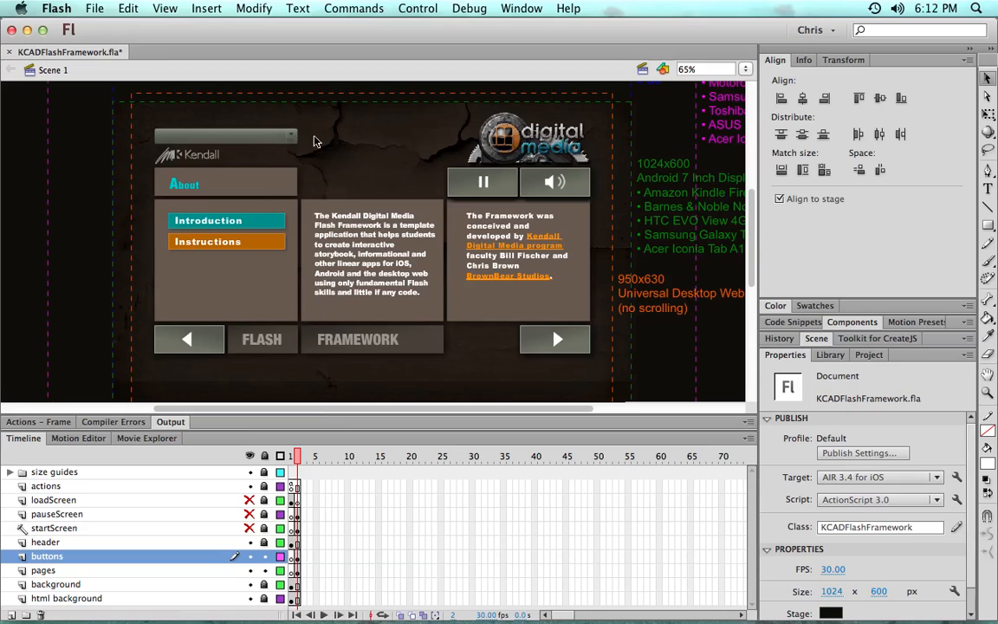
click(459, 192)
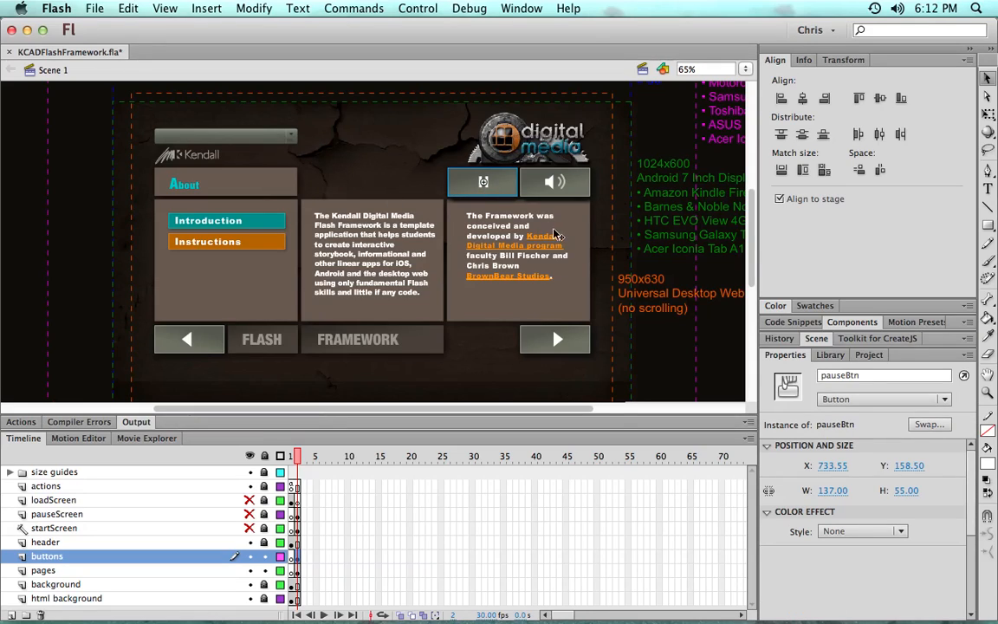
double_click(459, 182)
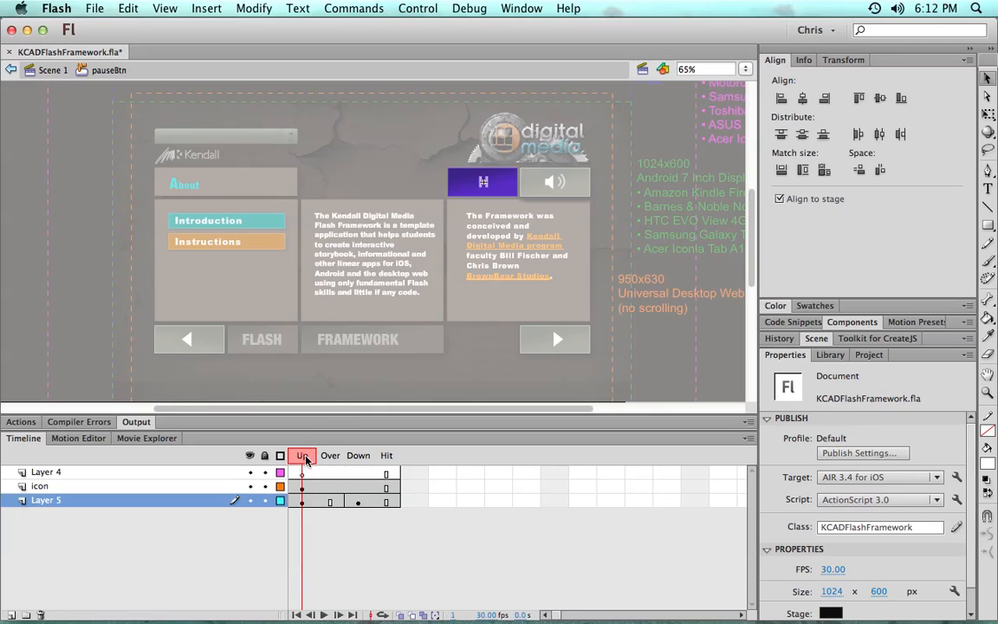
click(356, 457)
click(386, 456)
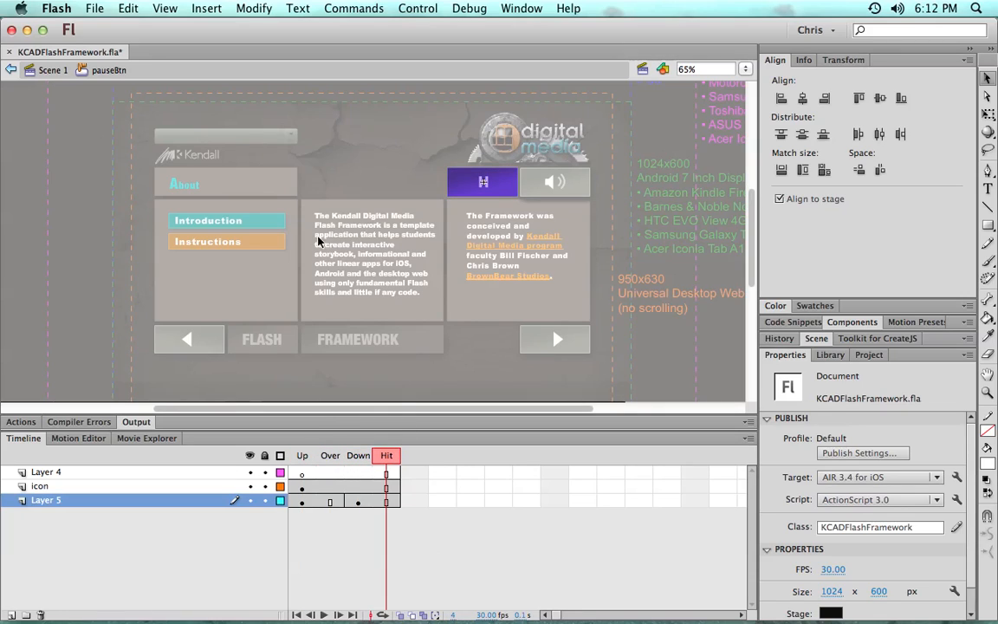
click(59, 69)
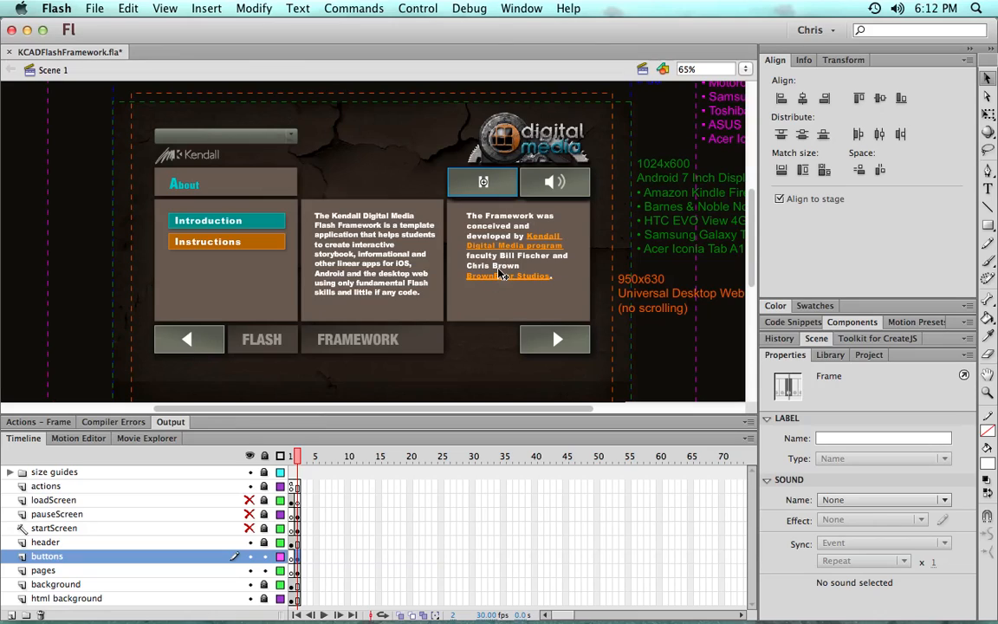
Select the pages_cb combo box and look through the Component Assets folder in the library, collapsing the folder again
click(287, 139)
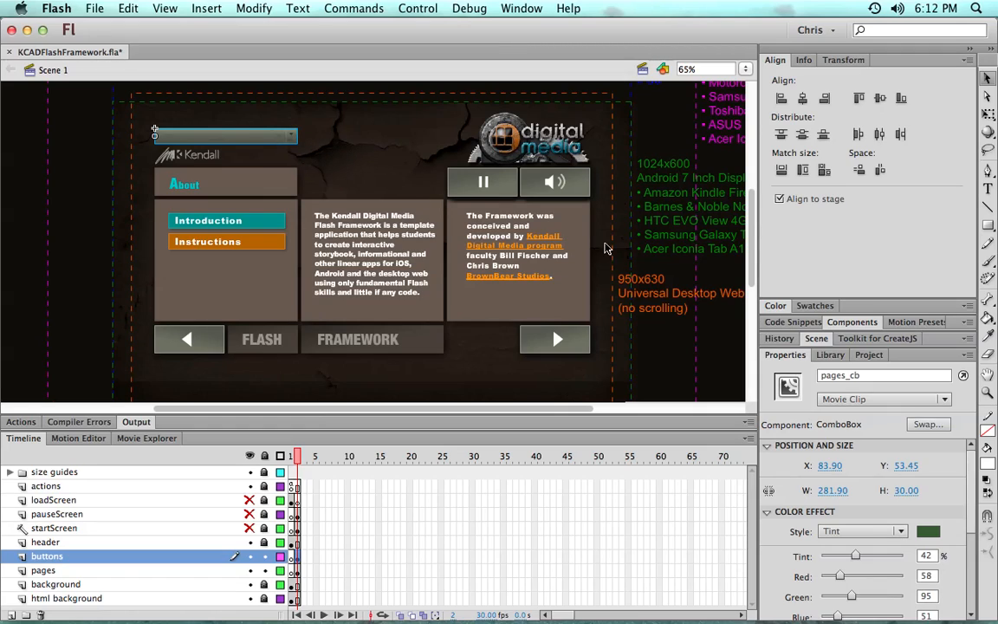
click(831, 356)
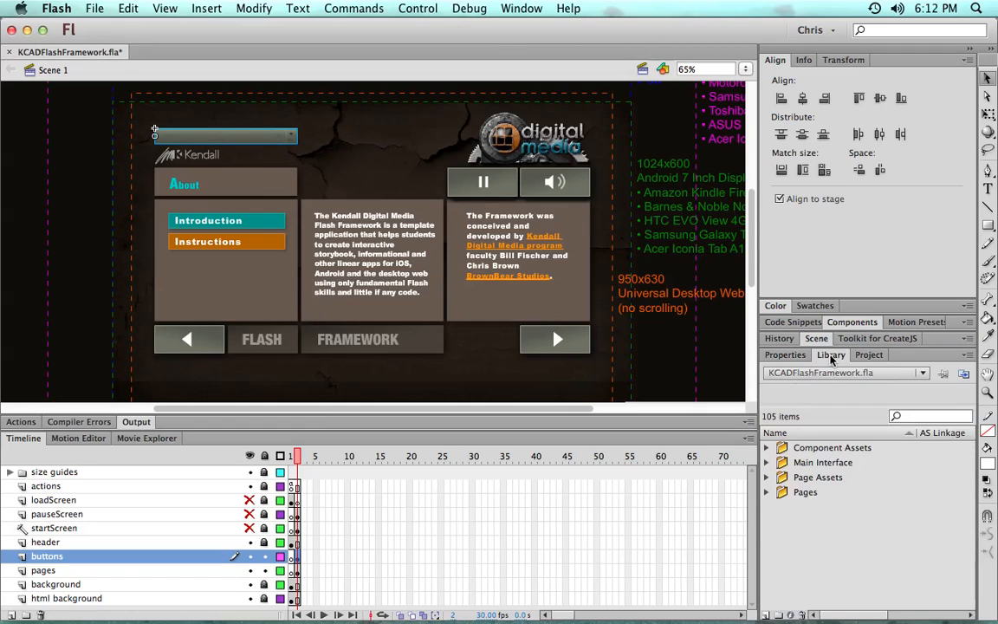
click(766, 448)
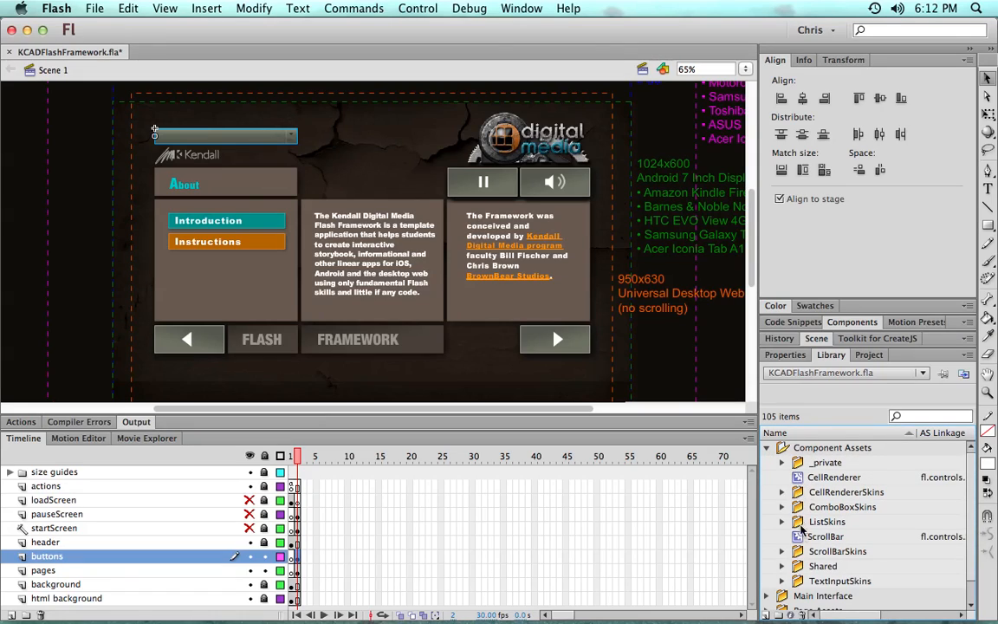
click(766, 448)
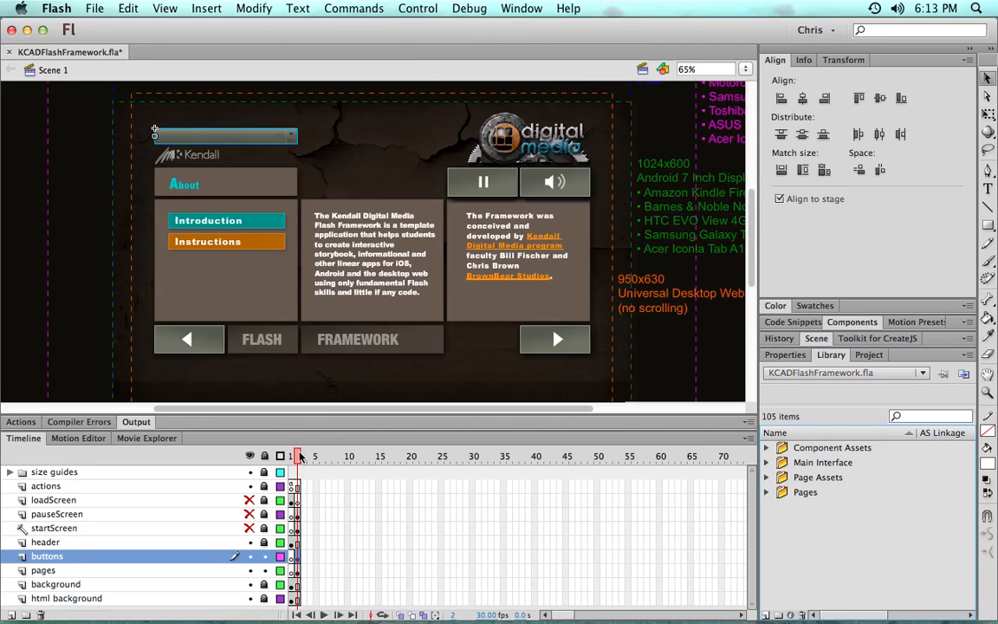
Lock the buttons layer and open the pages clip on frame 2 for editing
click(265, 556)
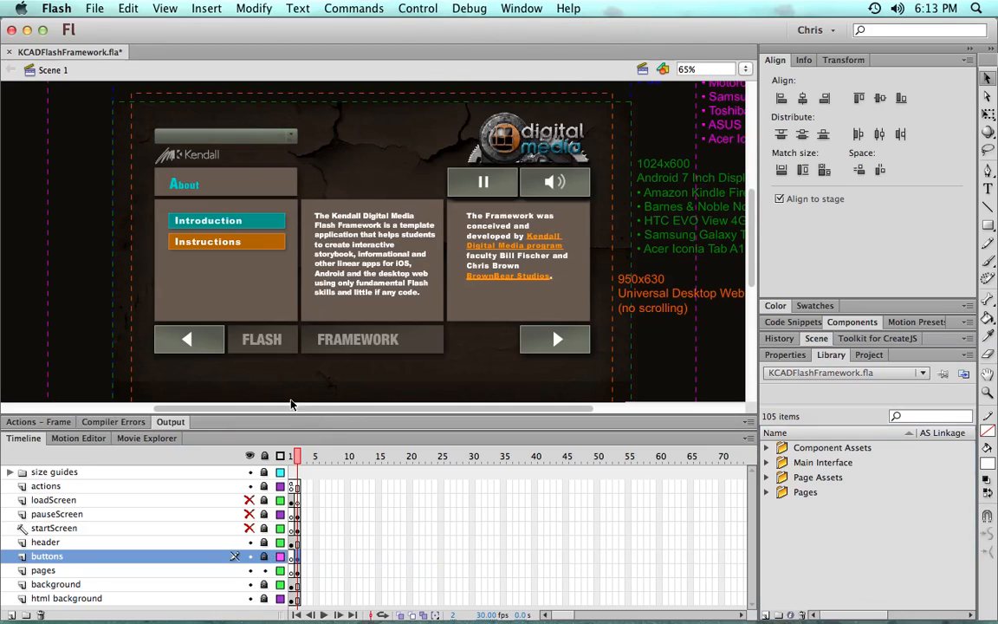
click(297, 571)
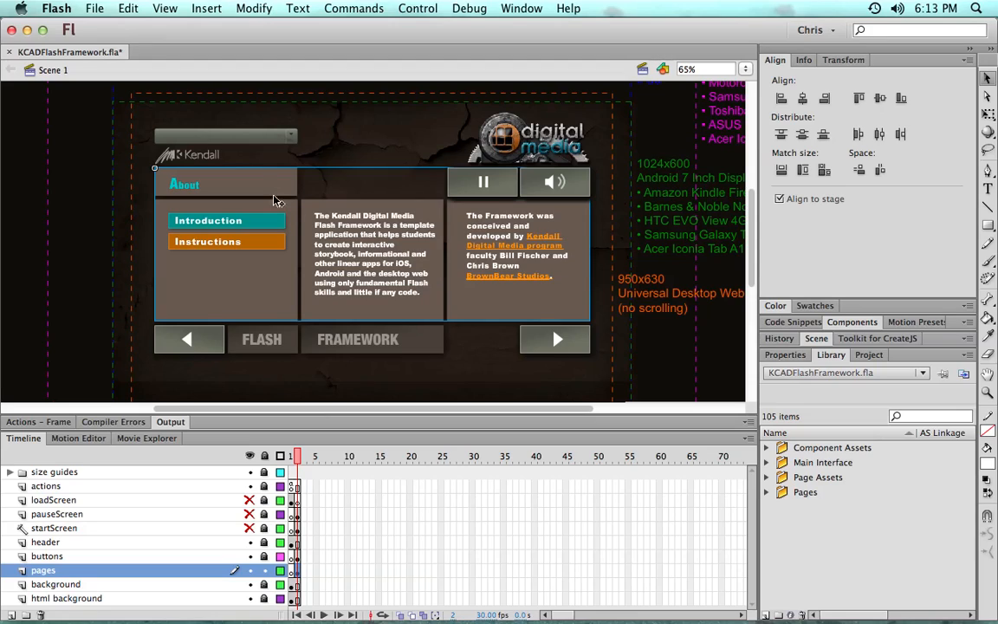
double_click(184, 184)
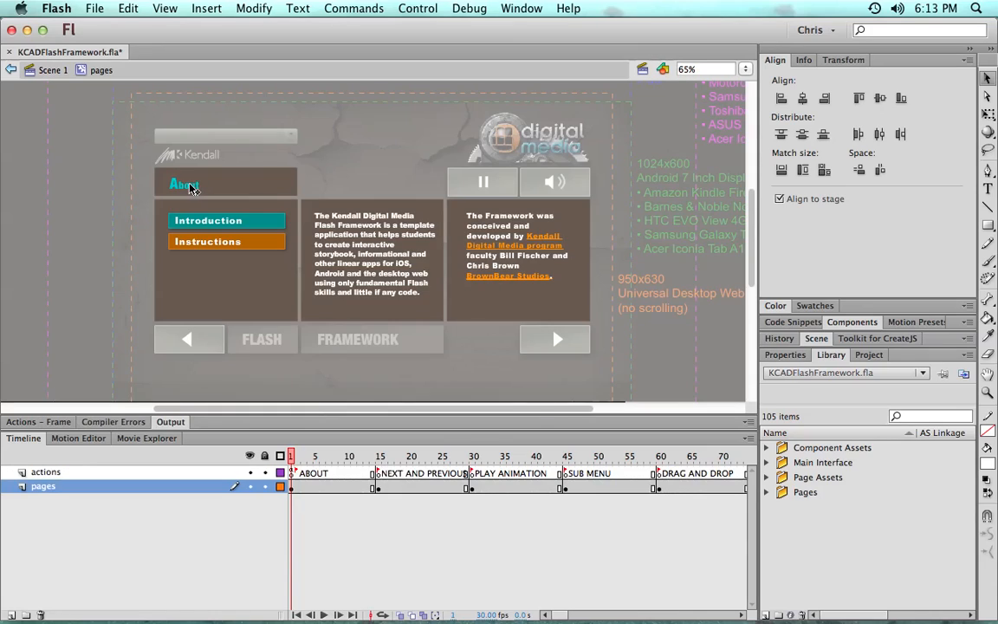
Scrub the pages timeline from ABOUT to PLAY ANIMATION on frame 30 and open that page's Goto clip
click(305, 459)
drag(307, 465, 474, 435)
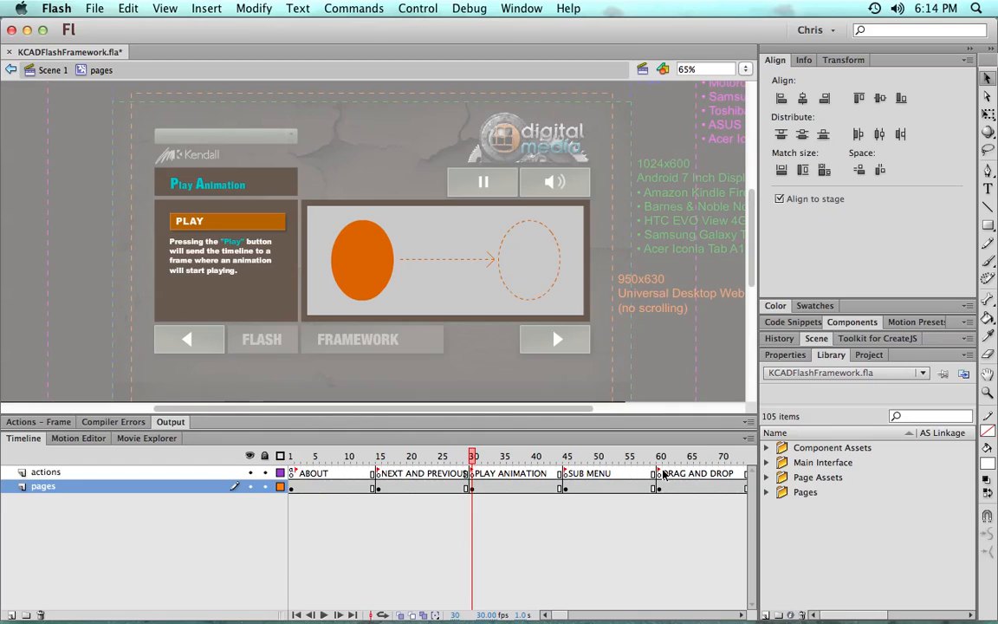
click(471, 487)
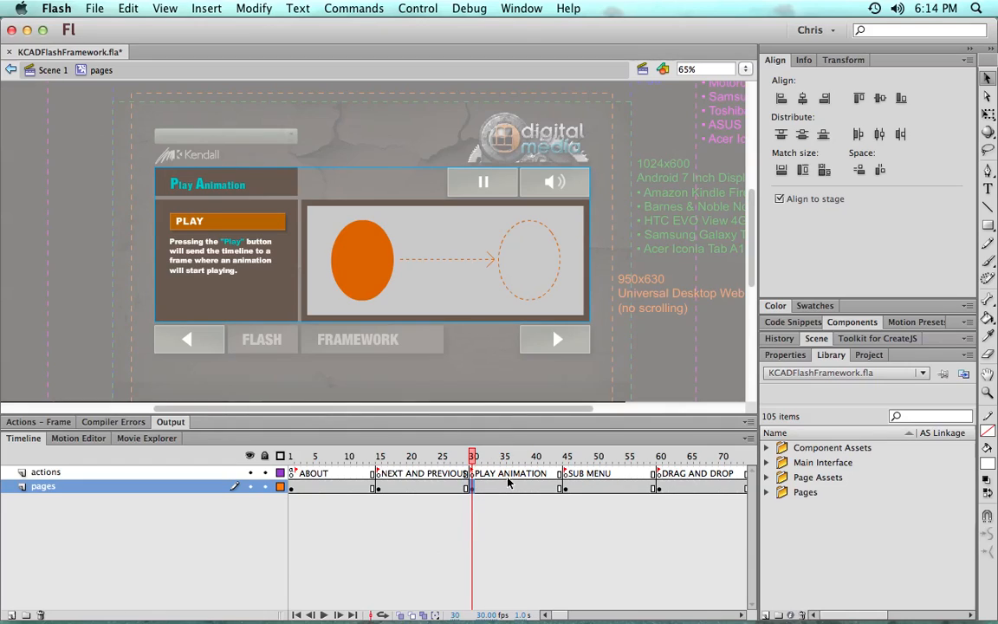
double_click(360, 243)
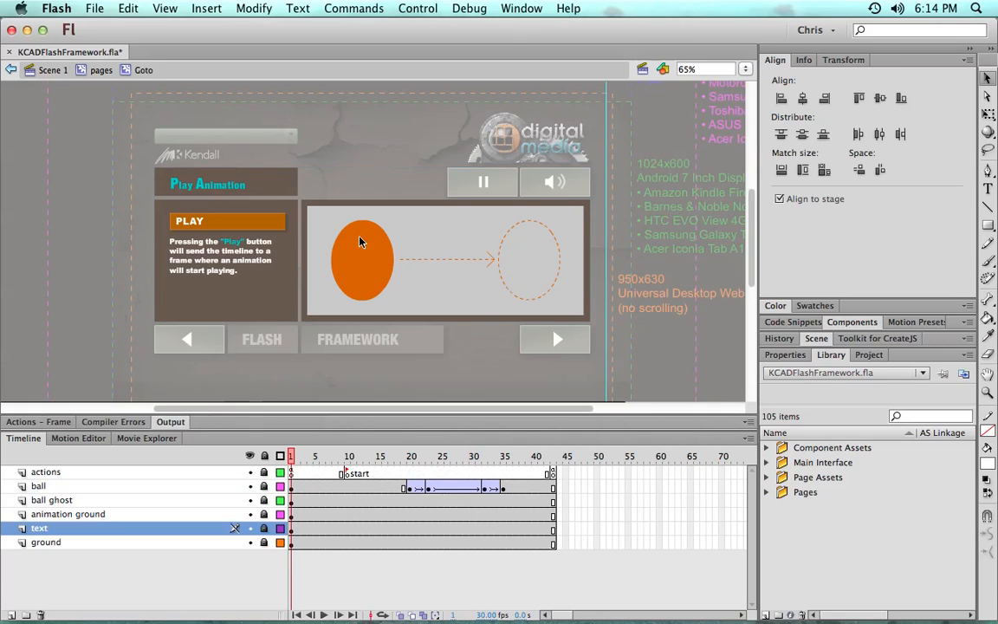
Review the ActionScript on frame 1 of the Goto clip's actions layer and collapse the code view
click(296, 457)
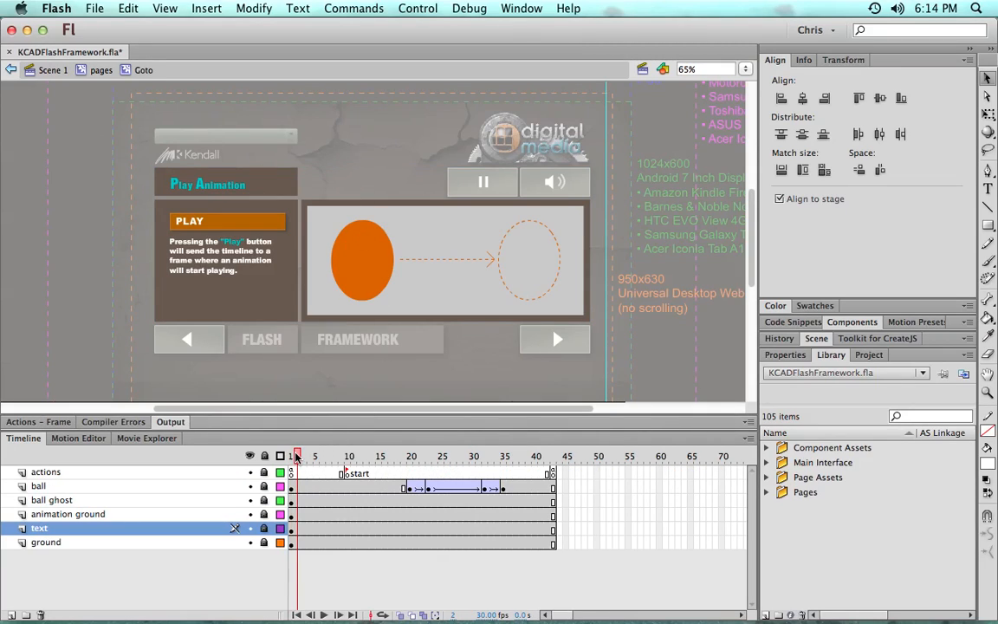
key(comma)
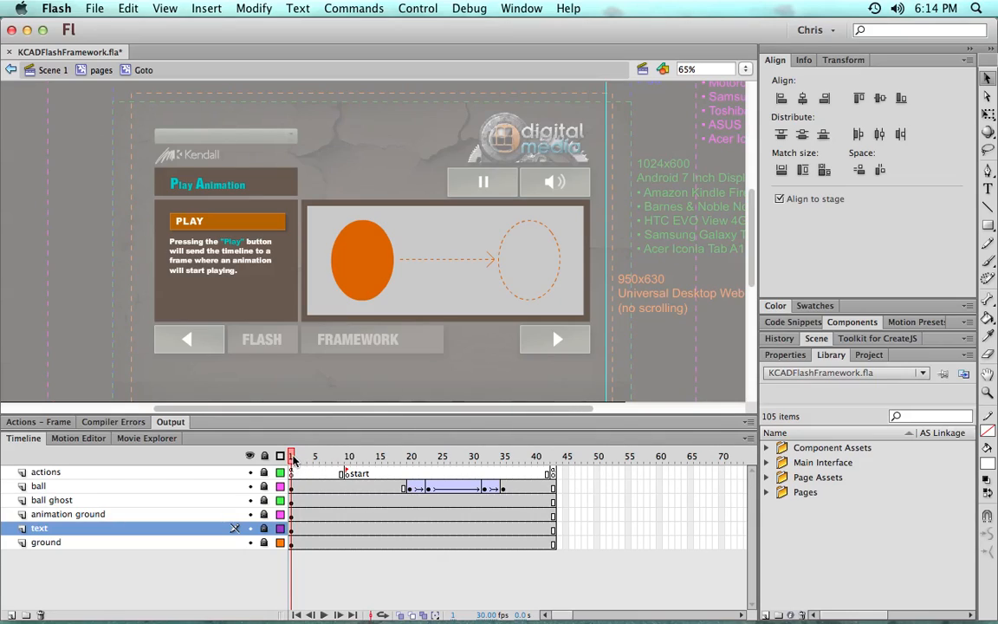
click(174, 472)
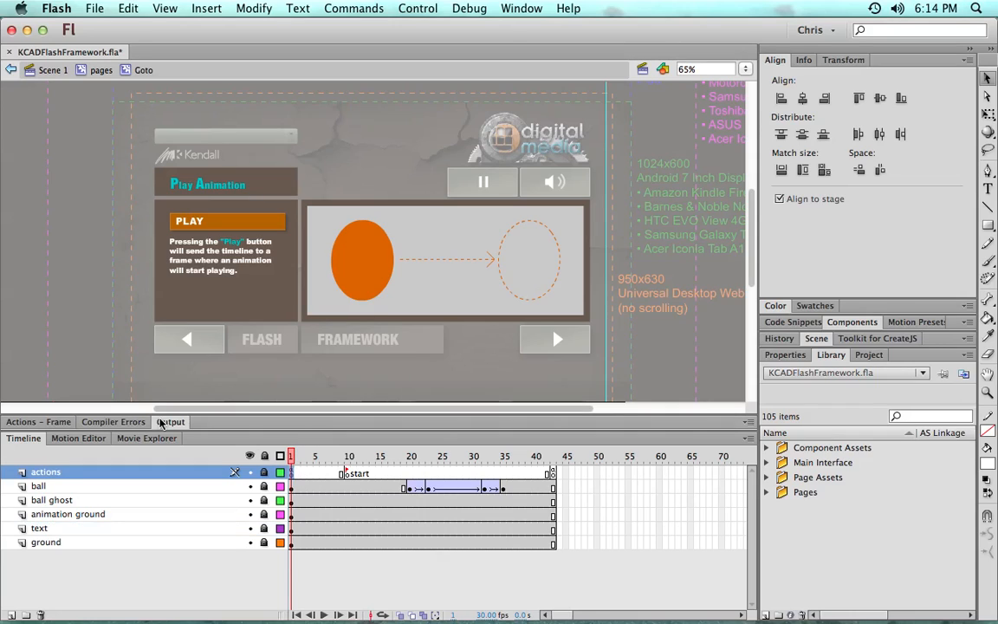
click(39, 422)
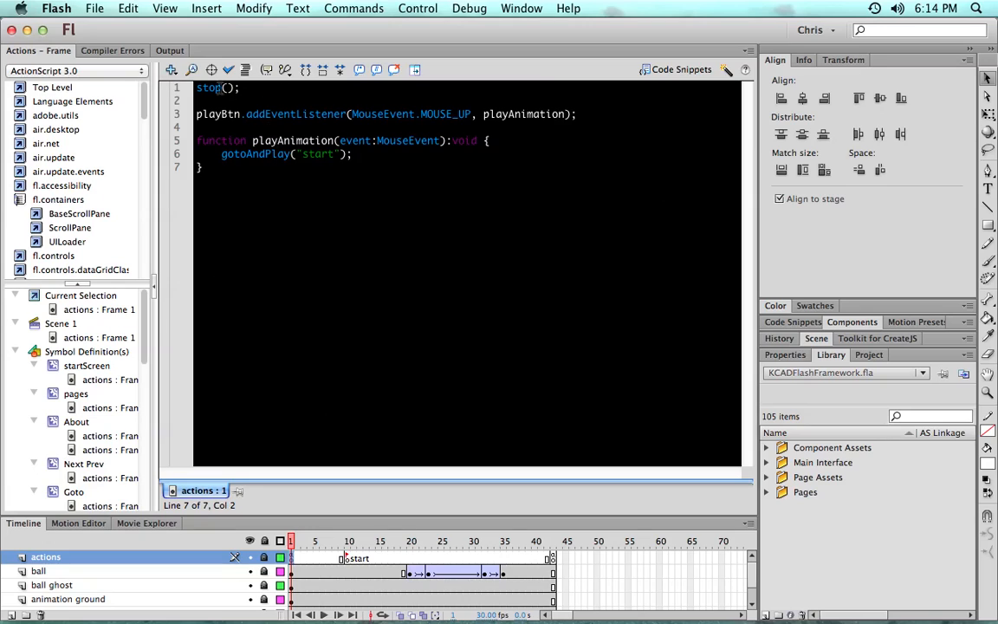
double_click(44, 52)
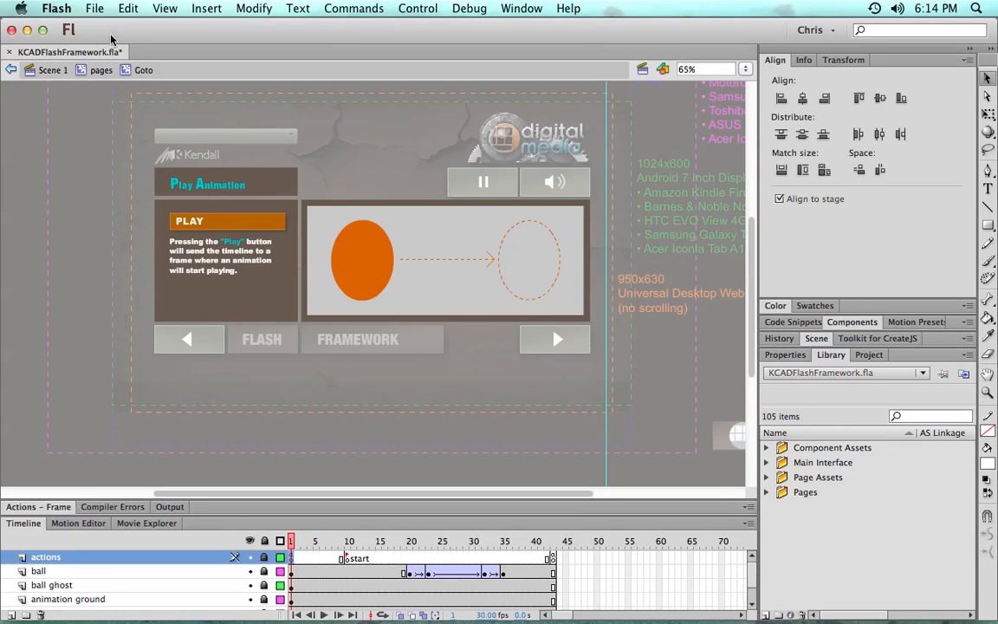
Enlarge the timeline area and scrub the Goto clip's ball animation to frame 43
drag(288, 501, 289, 401)
click(381, 442)
drag(388, 448, 541, 443)
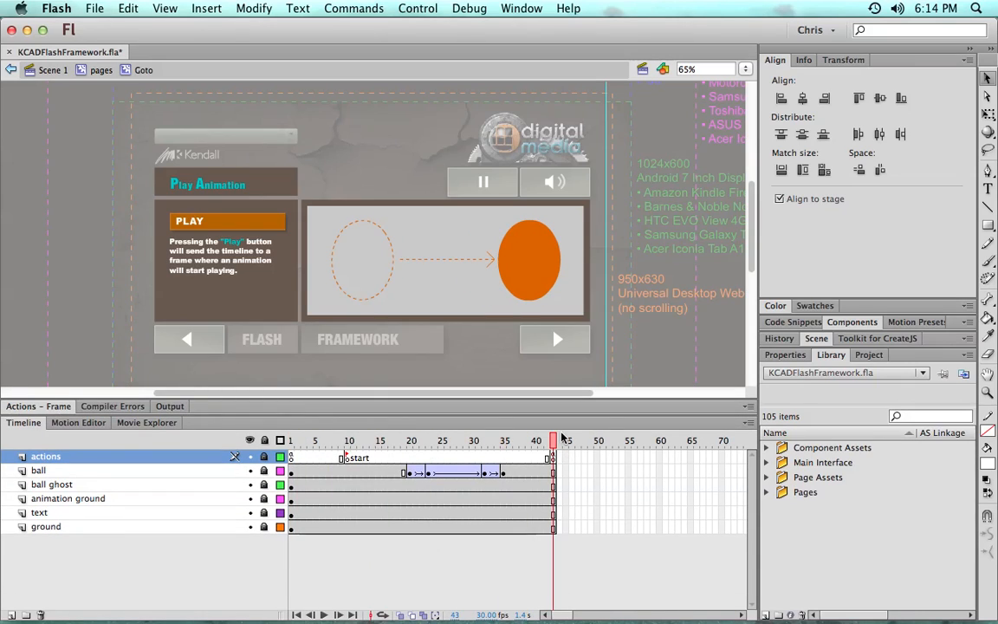
Return to the pages clip, scrub through its remaining labelled sections, and open the Video clip
click(100, 70)
drag(429, 441, 702, 450)
drag(737, 454, 347, 436)
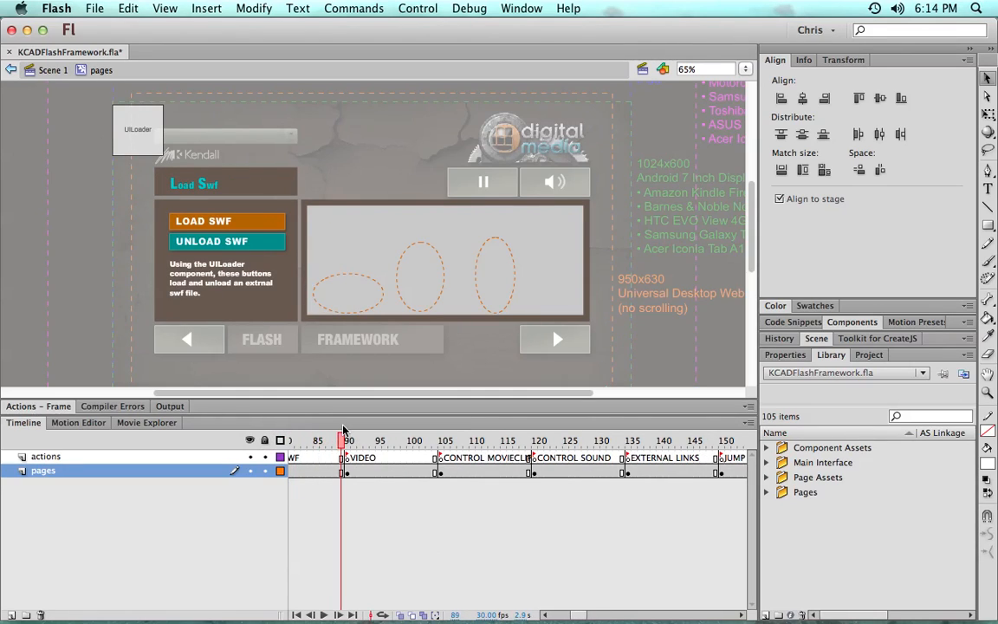
double_click(365, 270)
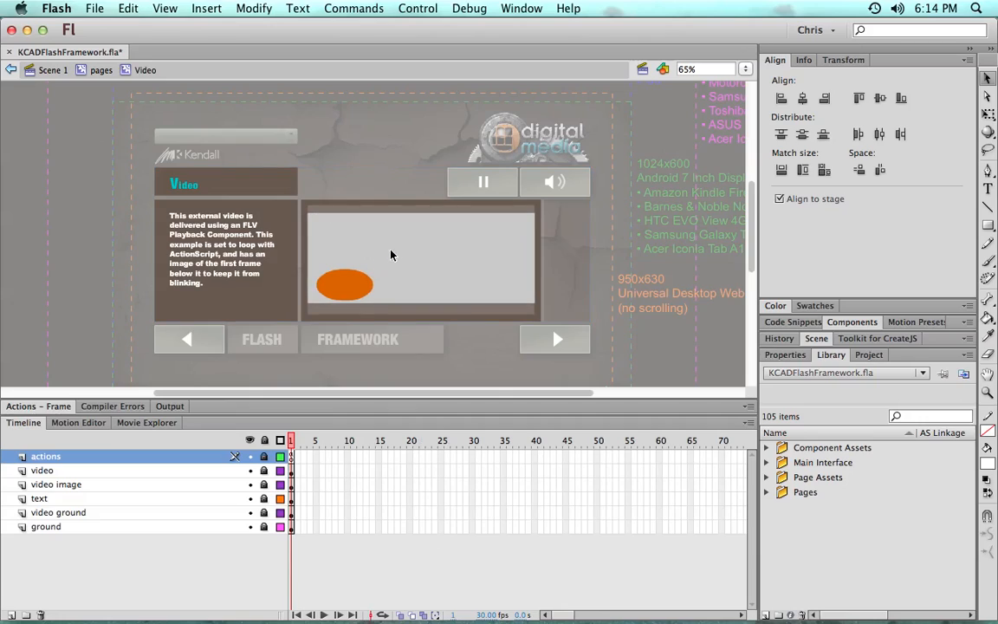
Inspect the Video clip's video layer and its frame 1 ActionScript, and collapse the code view
click(264, 471)
click(291, 470)
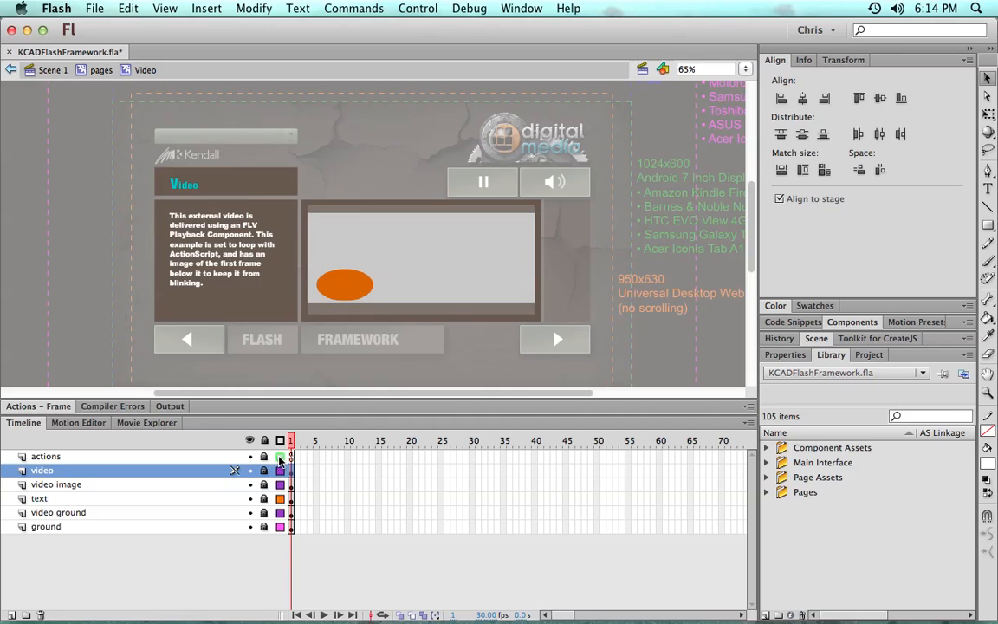
click(52, 457)
click(45, 408)
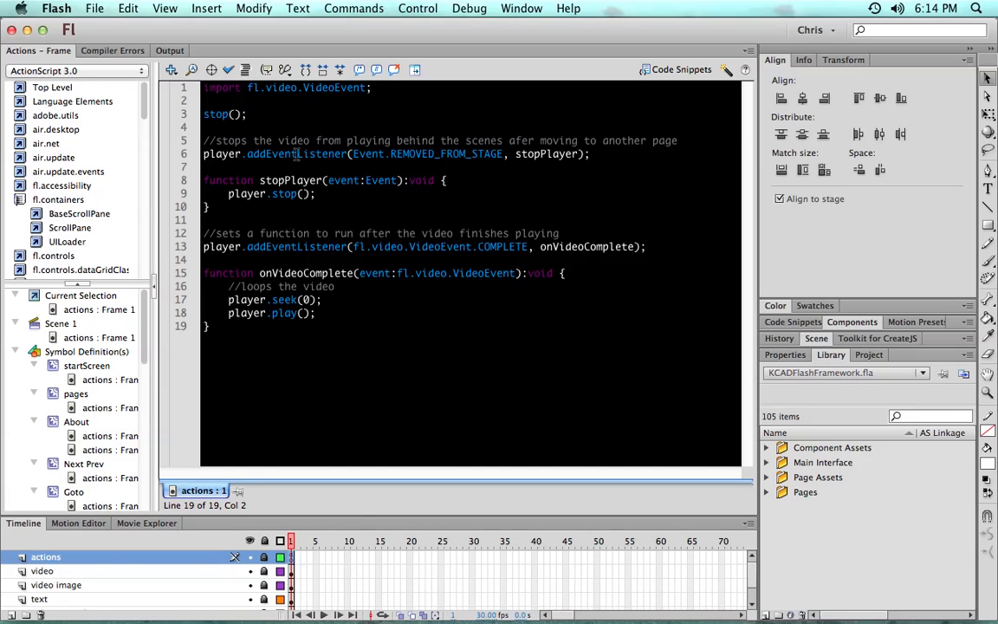
click(39, 50)
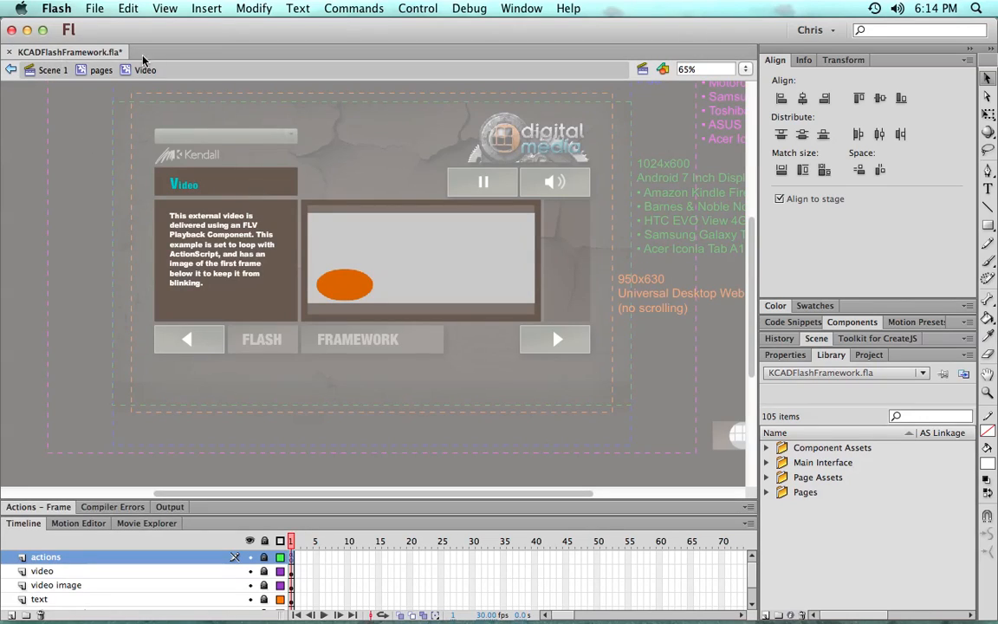
Return to the pages clip, enlarge the timeline area, and step through the labelled sections from the start of the timeline
click(95, 69)
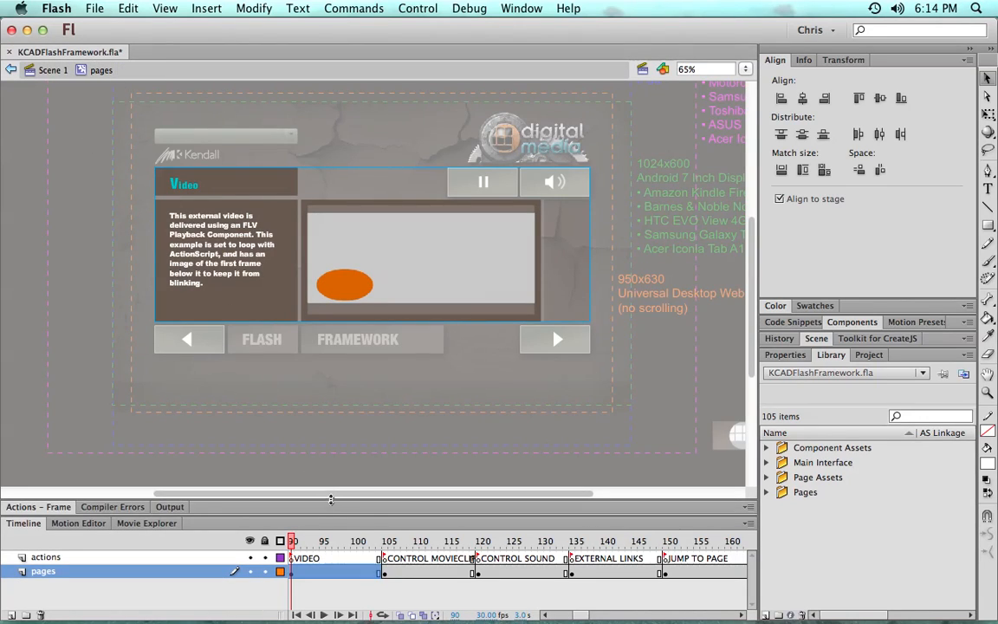
drag(330, 499, 341, 440)
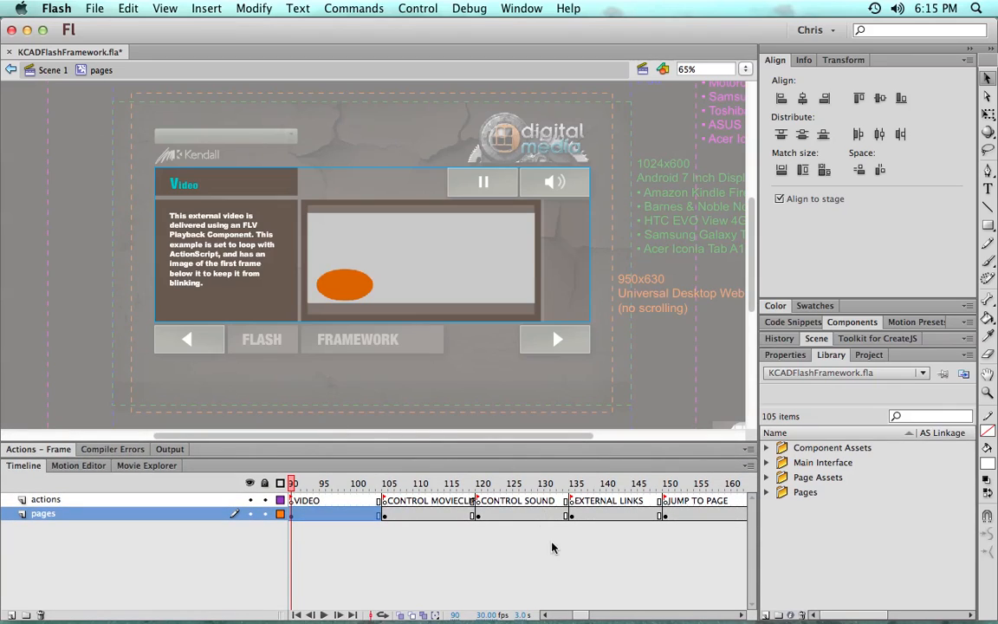
scroll(525, 554, left, 10)
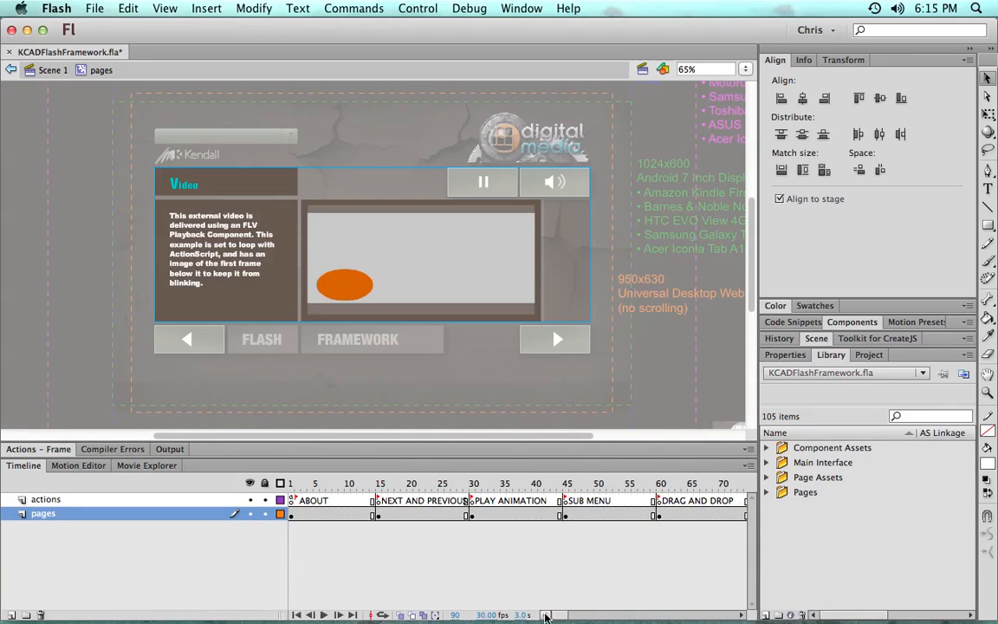
click(378, 500)
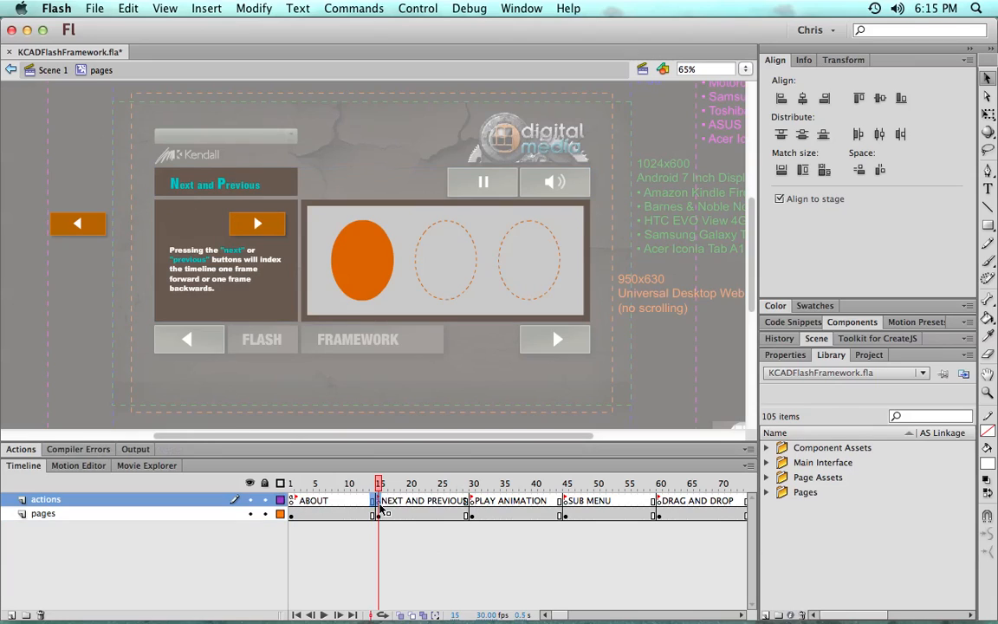
click(474, 502)
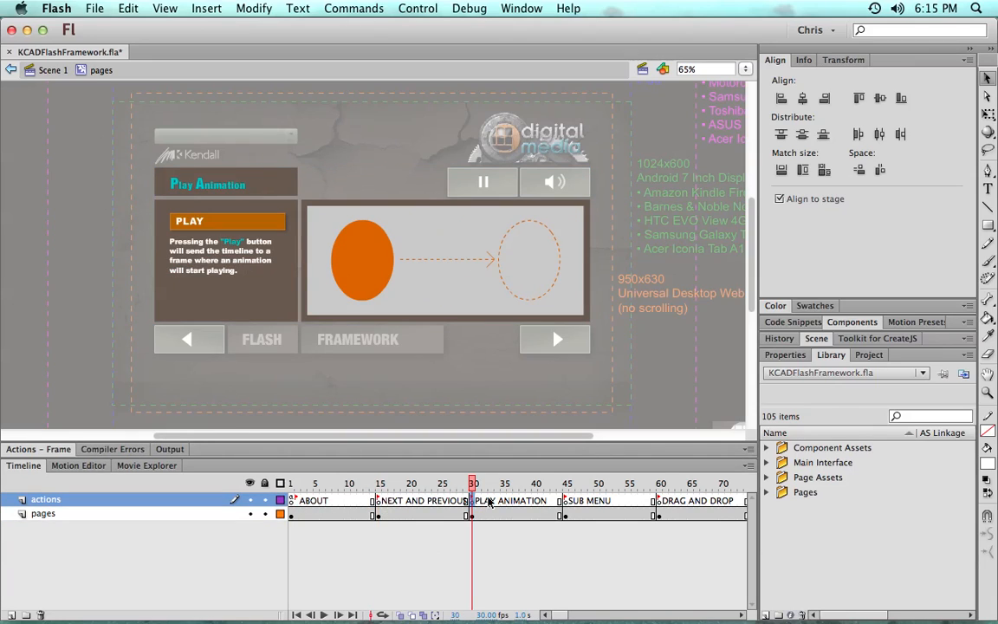
click(565, 502)
click(655, 492)
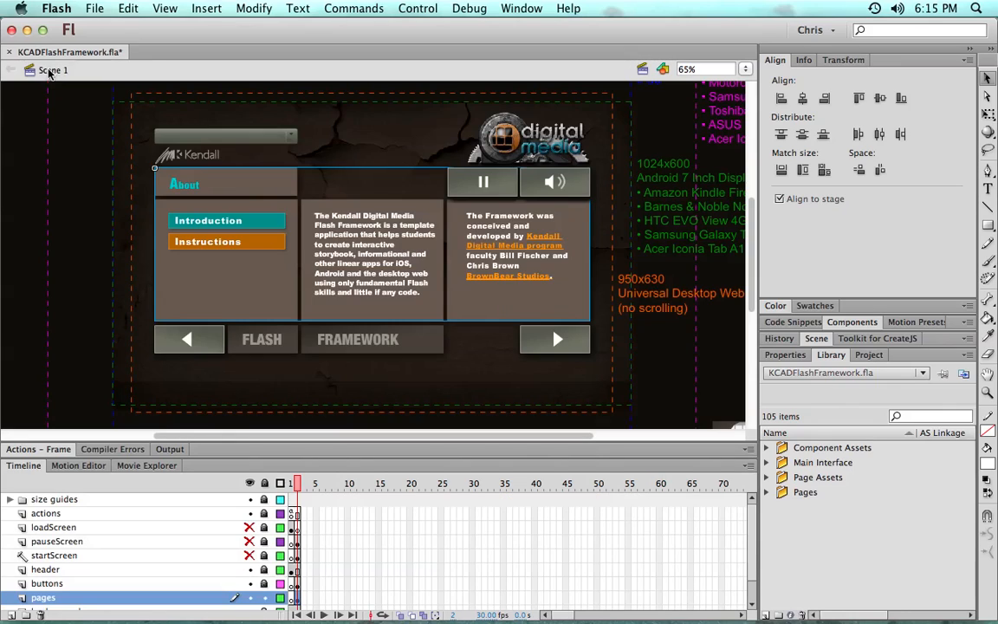
Return to Scene 1, hide the size guides layer folder, and look over the remaining main timeline layers
click(49, 69)
click(250, 500)
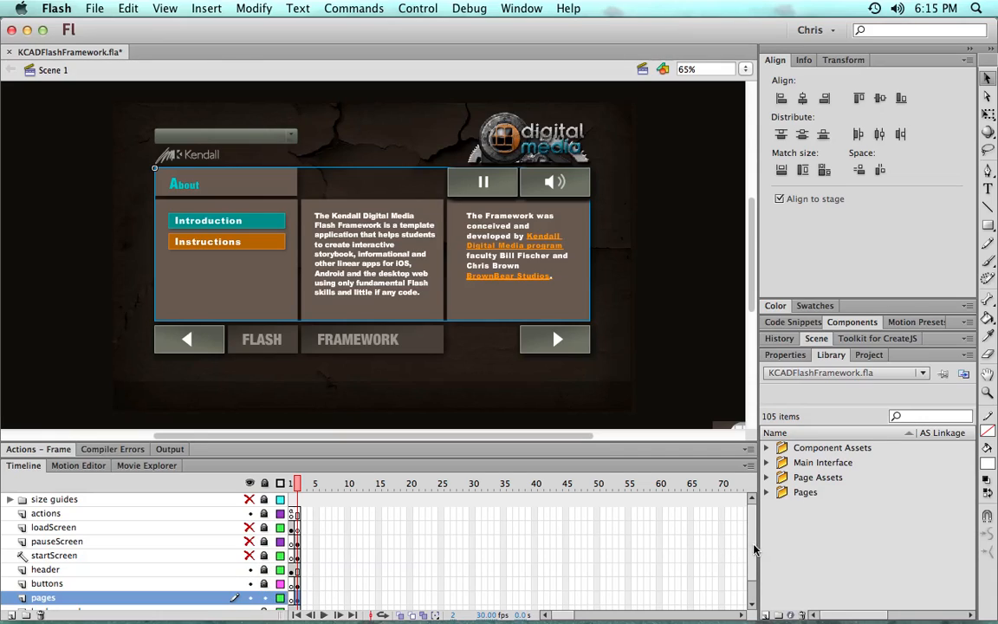
scroll(754, 548, down, 2)
scroll(755, 541, up, 1)
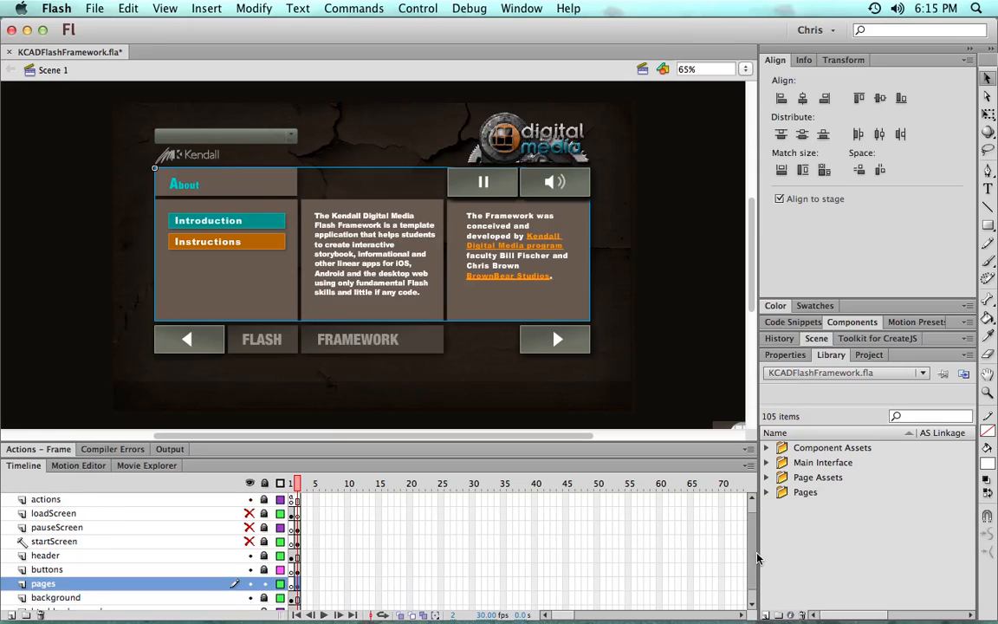
scroll(756, 559, up, 1)
scroll(754, 562, down, 2)
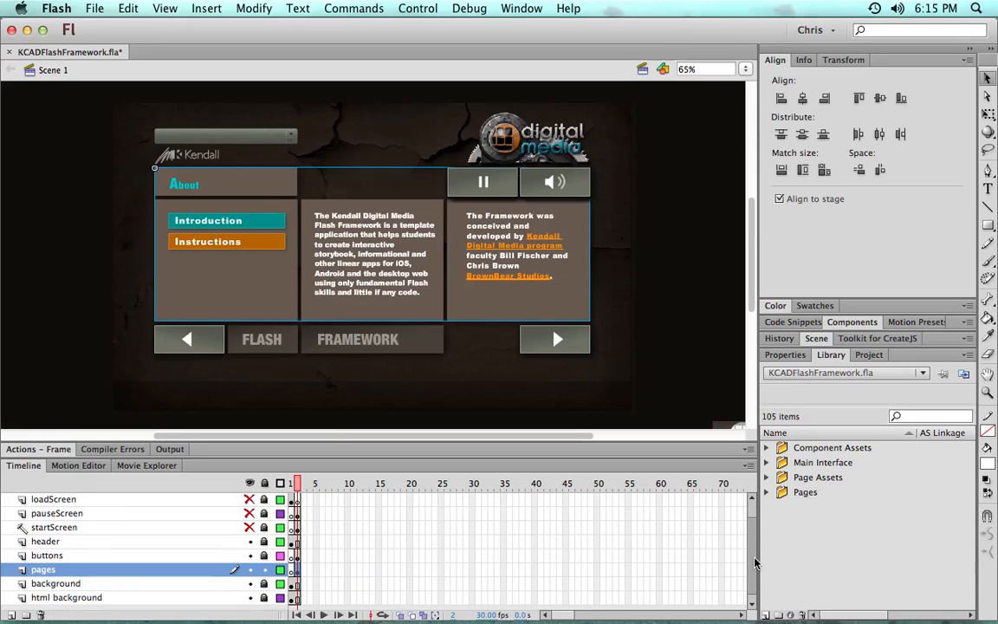
Open the pages clip for editing, and open and dismiss the Save As dialog for KCADFlashFramework.fla
double_click(412, 217)
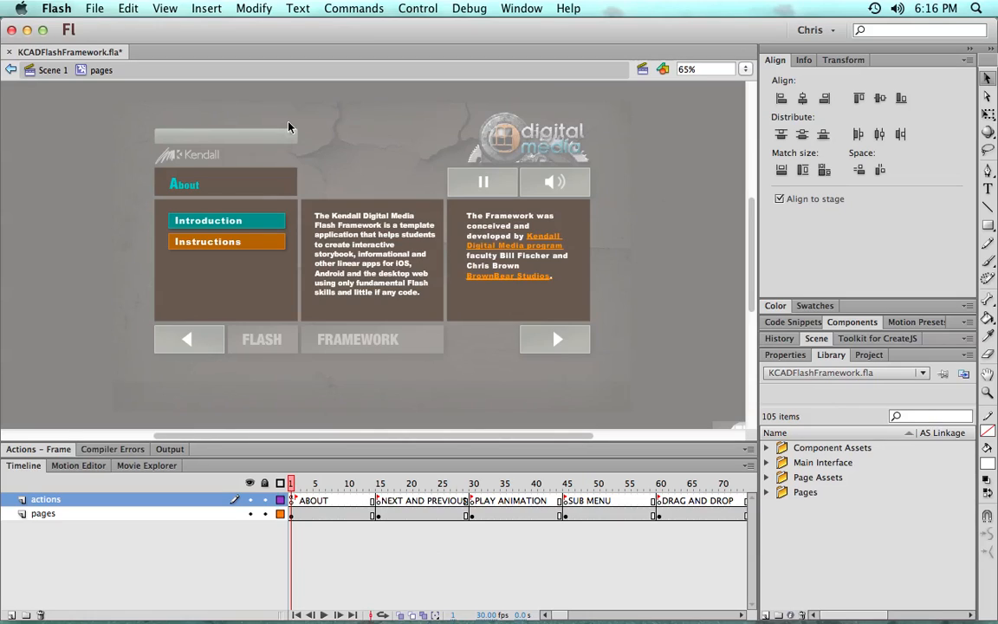
key(super+shift+s)
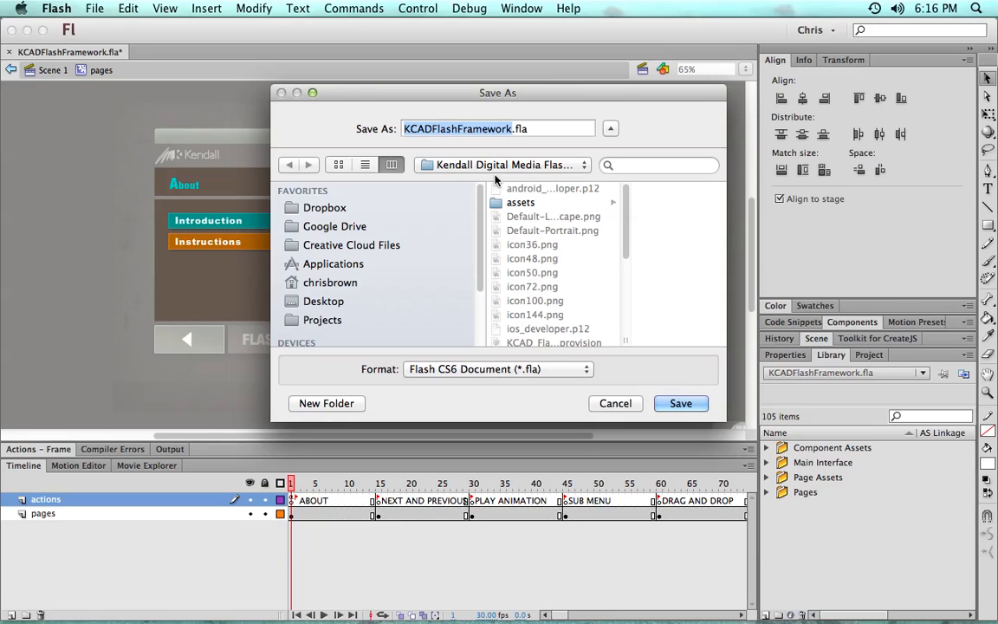
click(615, 403)
mouse_move(292, 484)
mouse_down()
mouse_move(397, 487)
mouse_move(292, 492)
mouse_up()
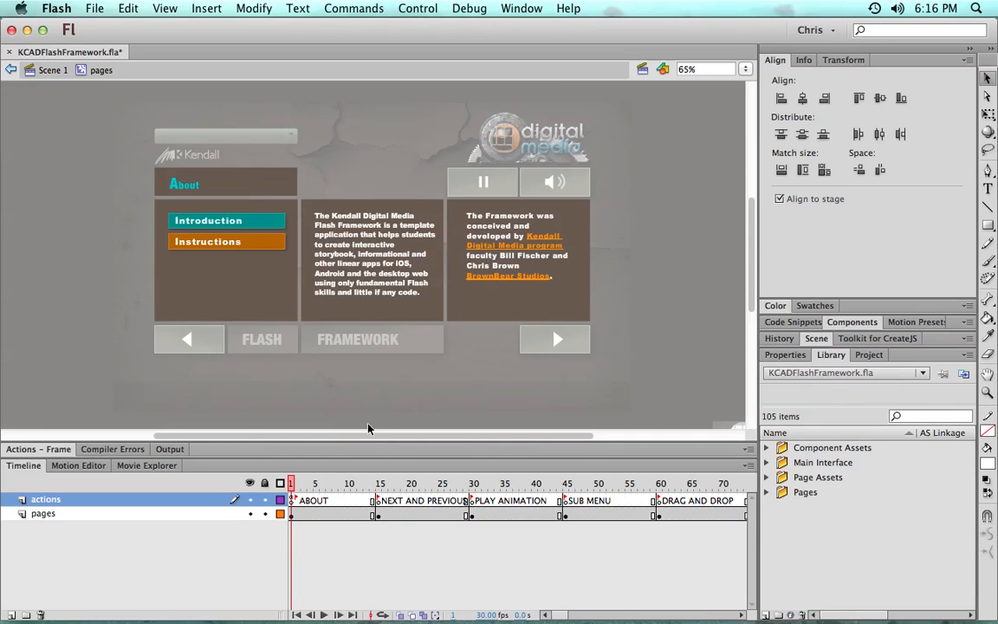
Clear frames 1 to 210 on the pages clip's actions and pages layers, and return the playhead to frame 1
drag(292, 501, 538, 514)
key(alt+BackSpace)
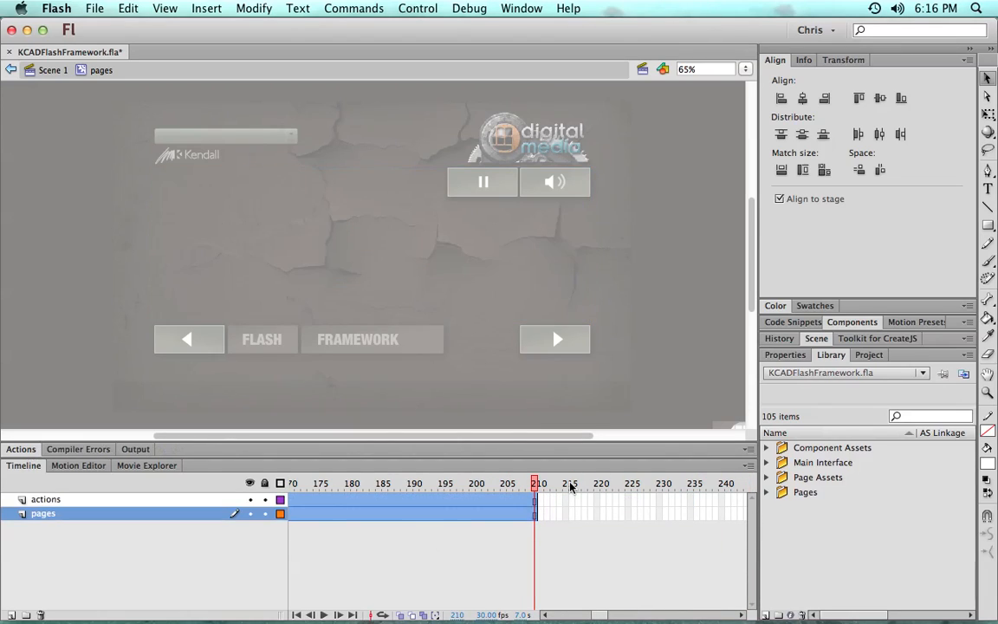
drag(607, 613, 531, 622)
drag(318, 485, 291, 483)
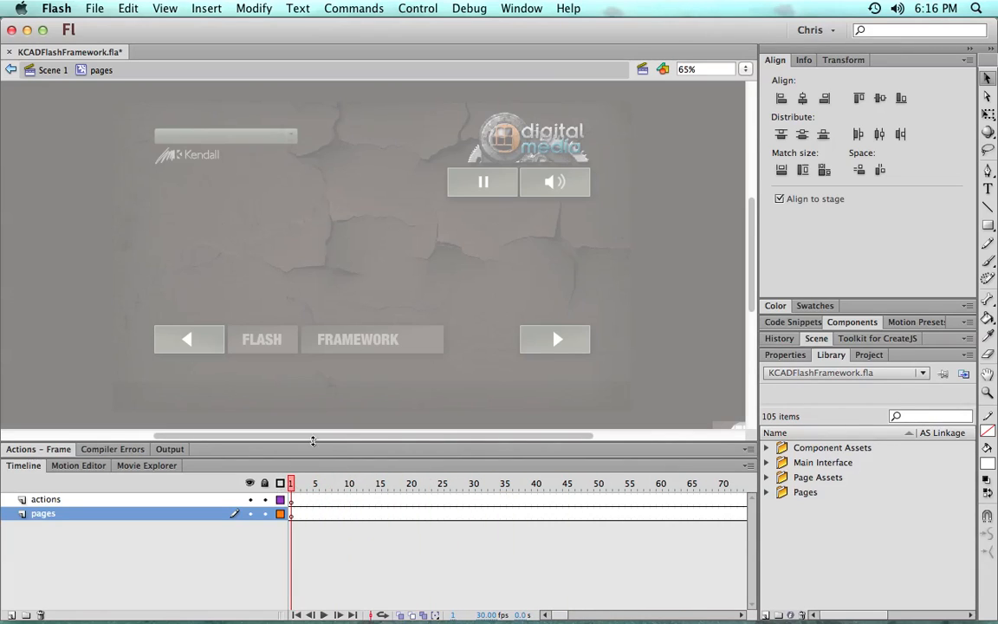
Add the script stop(); to frame 1 of the pages clip's actions layer and collapse the code view
click(294, 501)
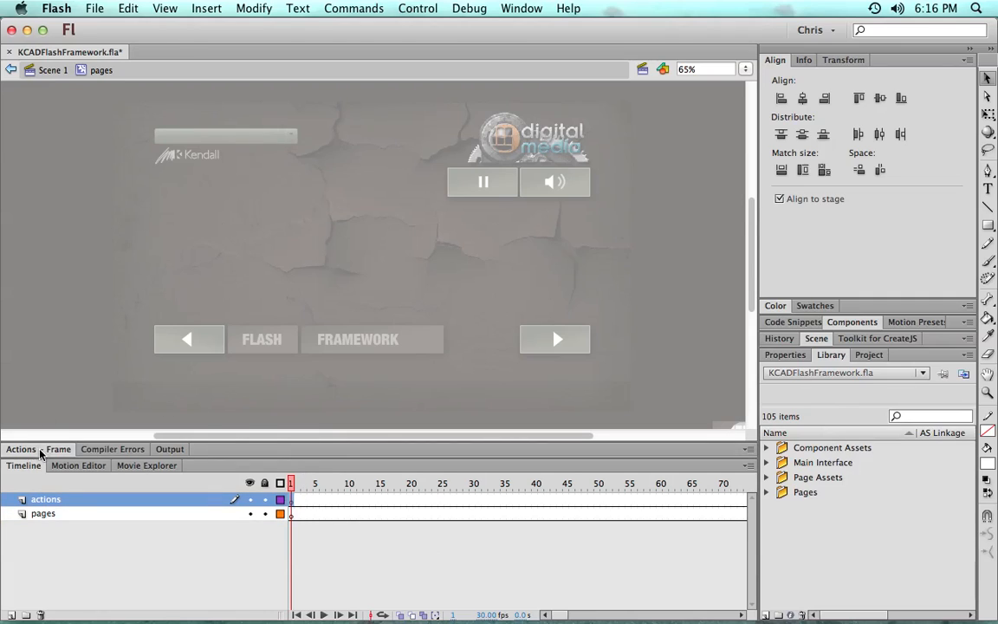
key(F9)
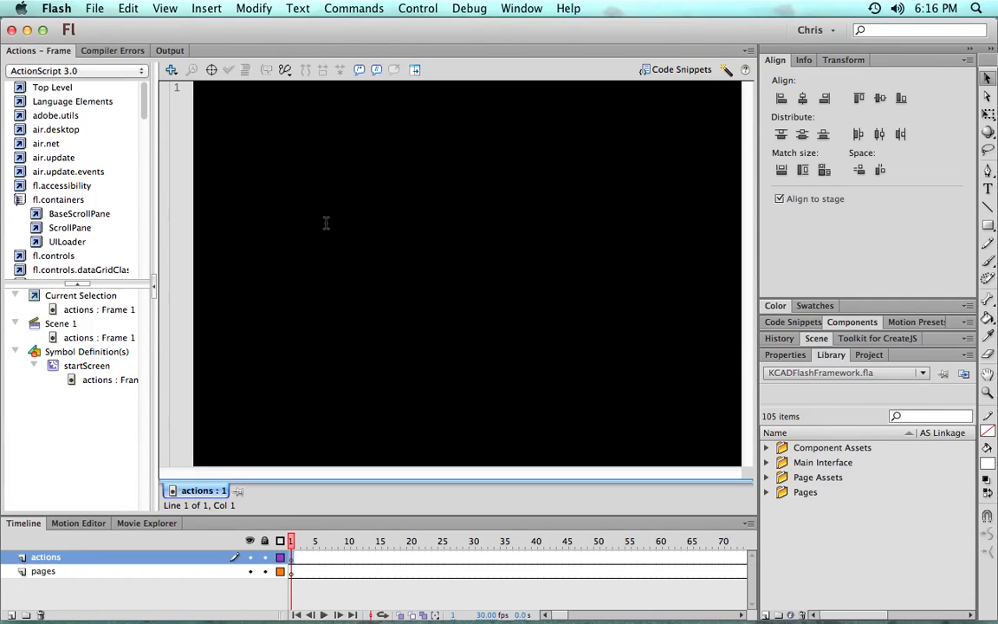
text(stop();)
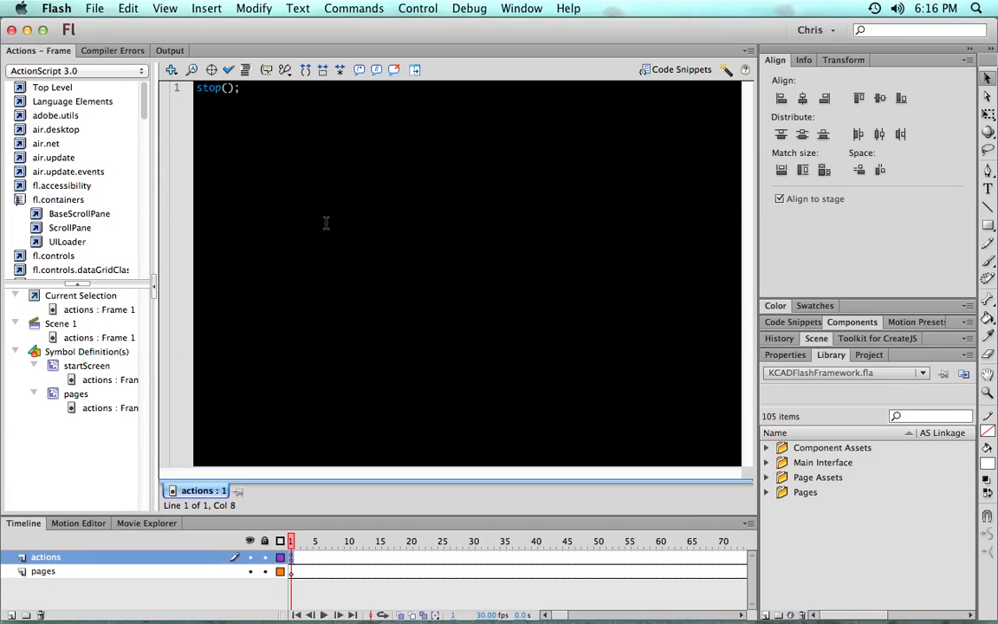
double_click(50, 50)
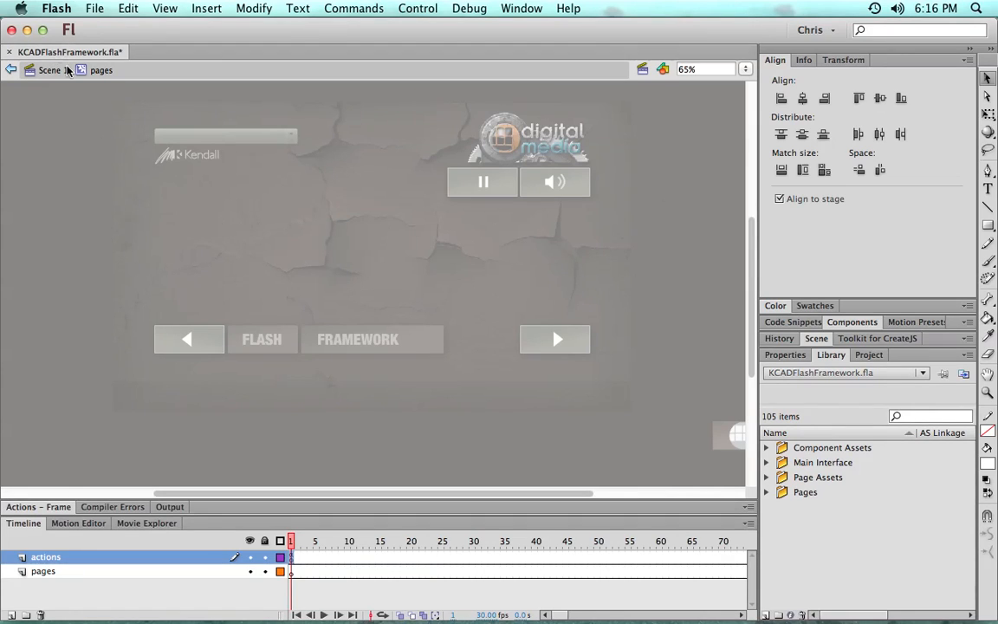
Scrub the emptied timeline, and delete all page clips from About to Video in the library's Pages folder
drag(290, 541, 509, 540)
click(291, 559)
click(767, 492)
click(767, 492)
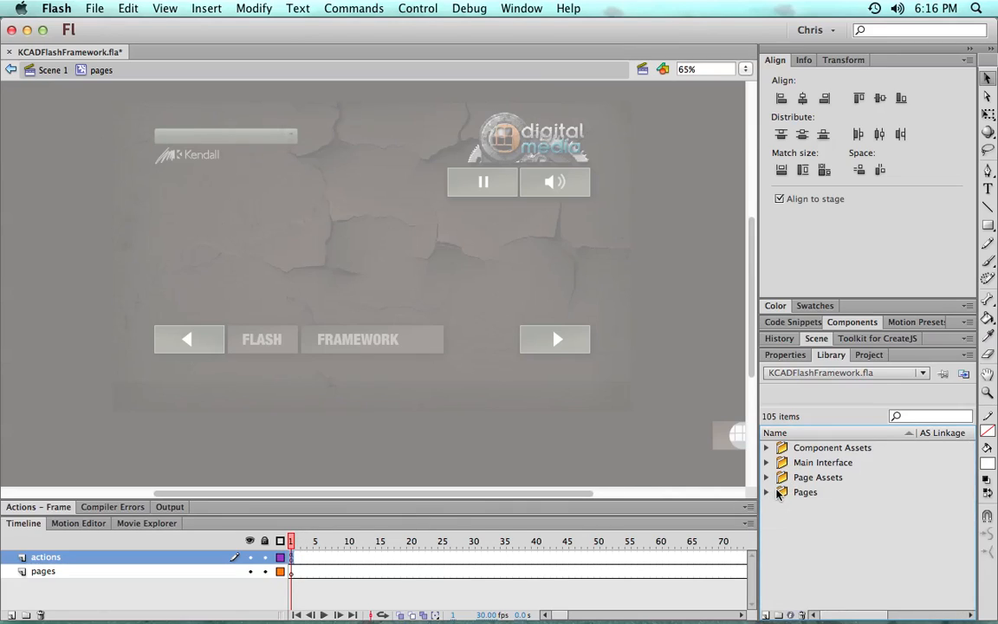
click(766, 492)
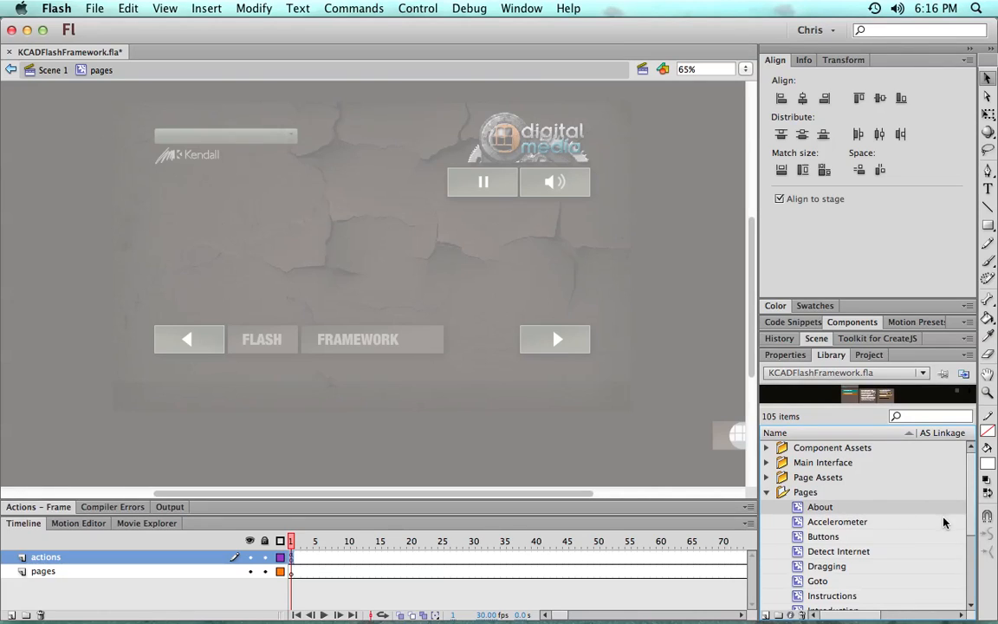
scroll(969, 526, down, 3)
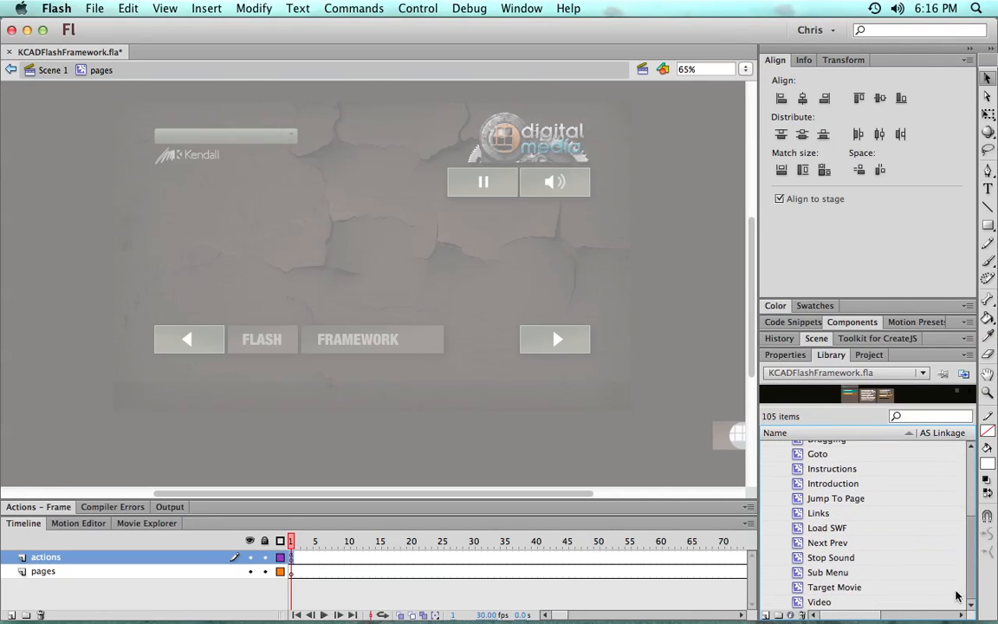
click(802, 614)
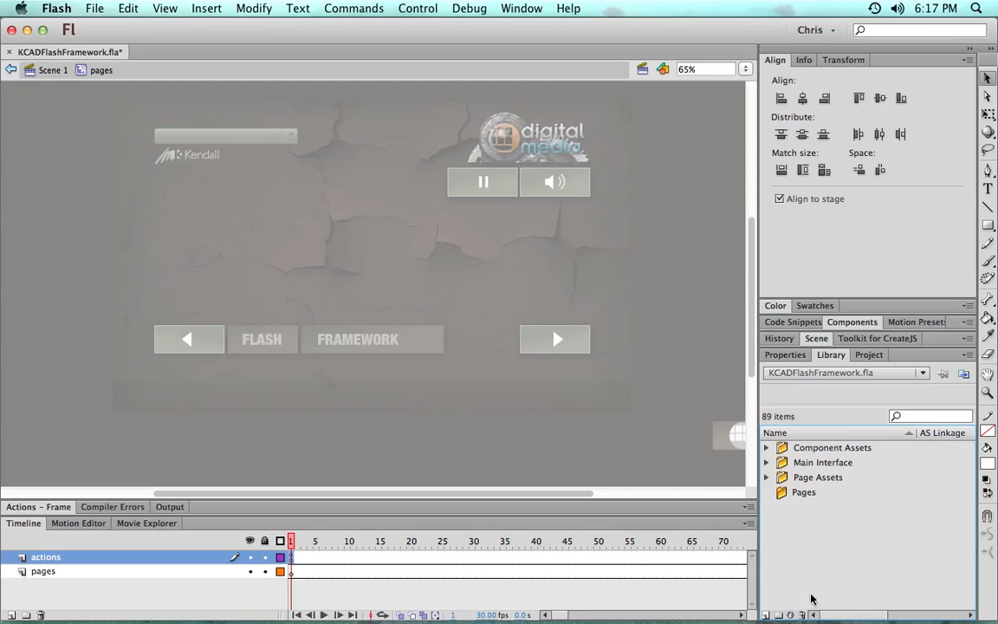
Review the contents of the library's Page Assets and Component Assets folders and collapse them
click(767, 477)
click(784, 490)
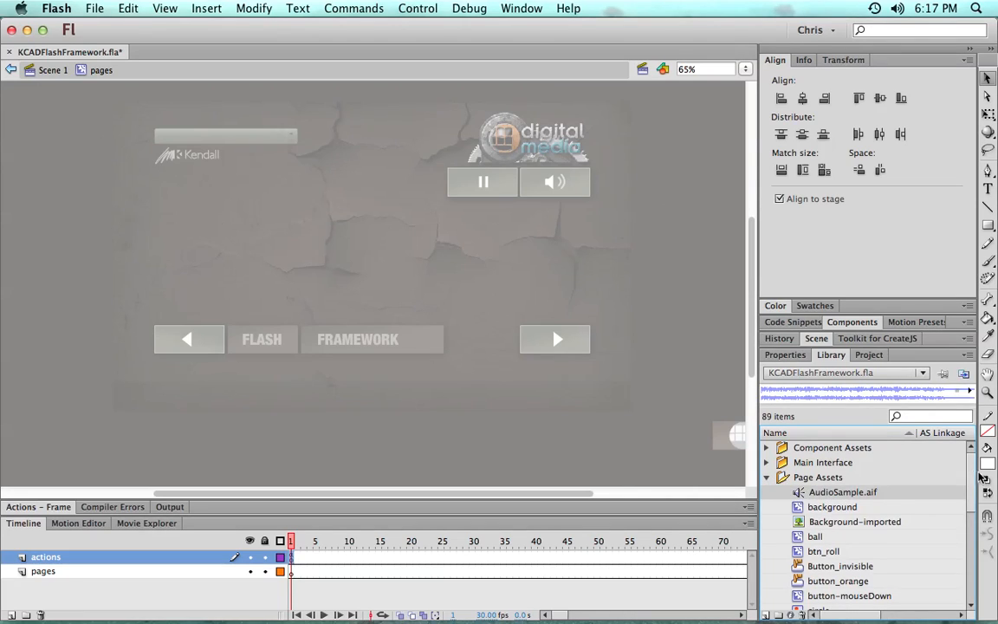
scroll(969, 483, down, 5)
scroll(966, 520, up, 6)
click(767, 477)
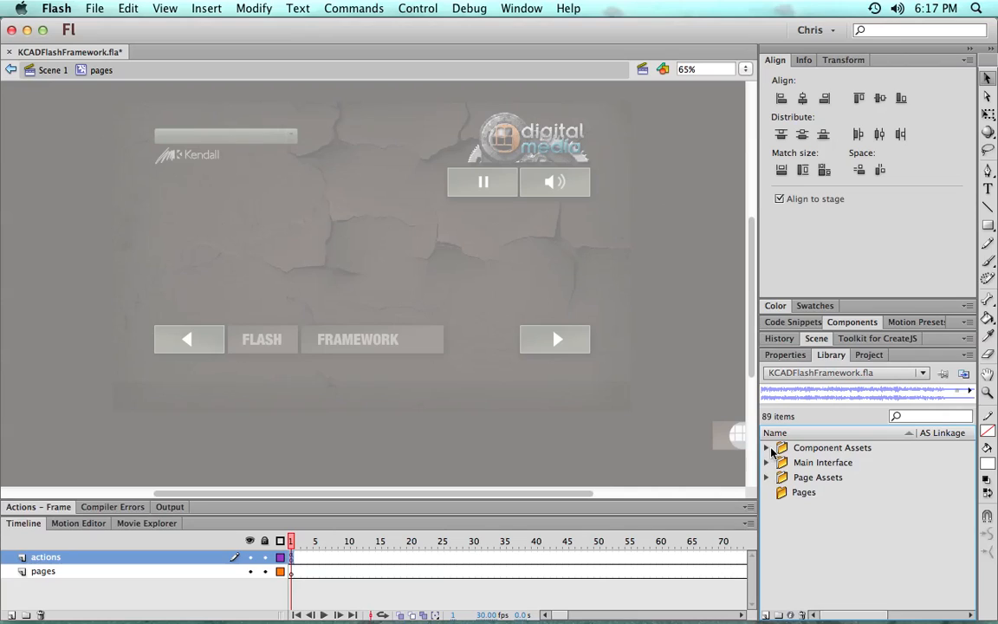
click(766, 448)
click(766, 448)
Inspect the Main Interface library folder, previewing loadBar and loadScreen, and recheck the Page Assets folder
click(766, 463)
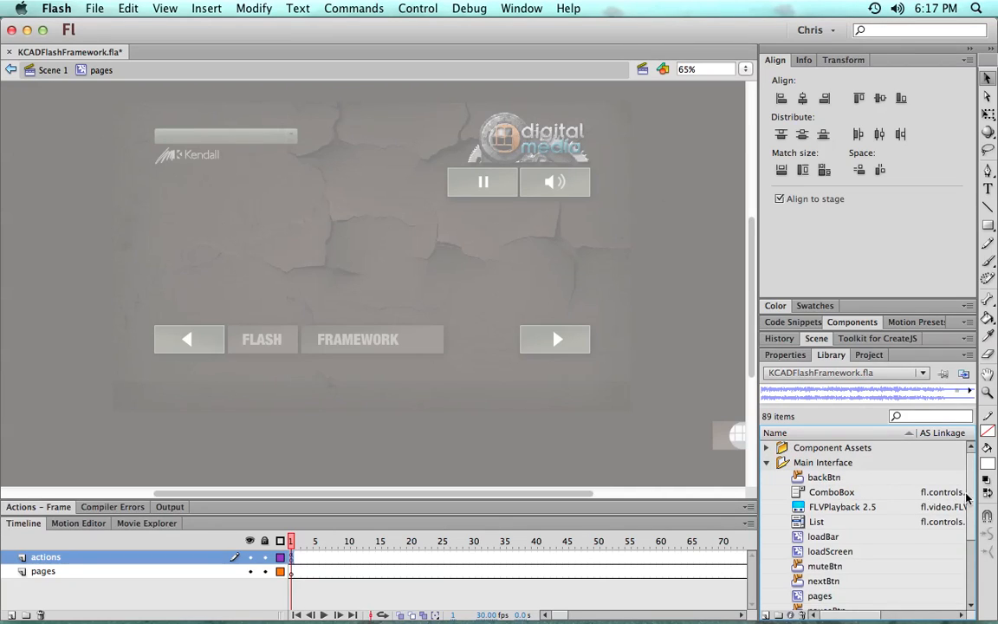
drag(970, 459, 969, 554)
scroll(866, 520, up, 5)
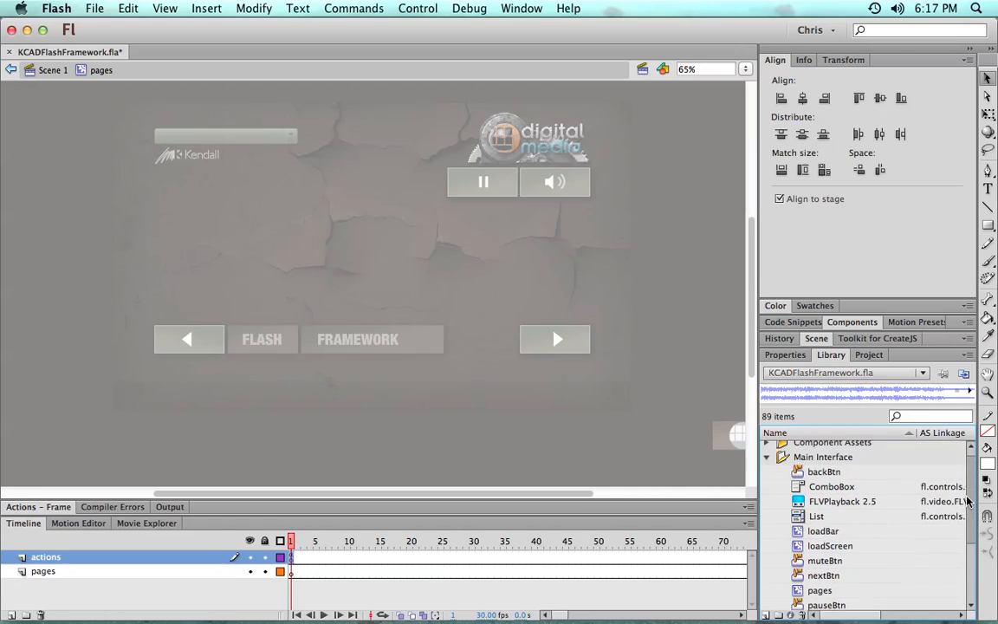
click(825, 537)
click(826, 552)
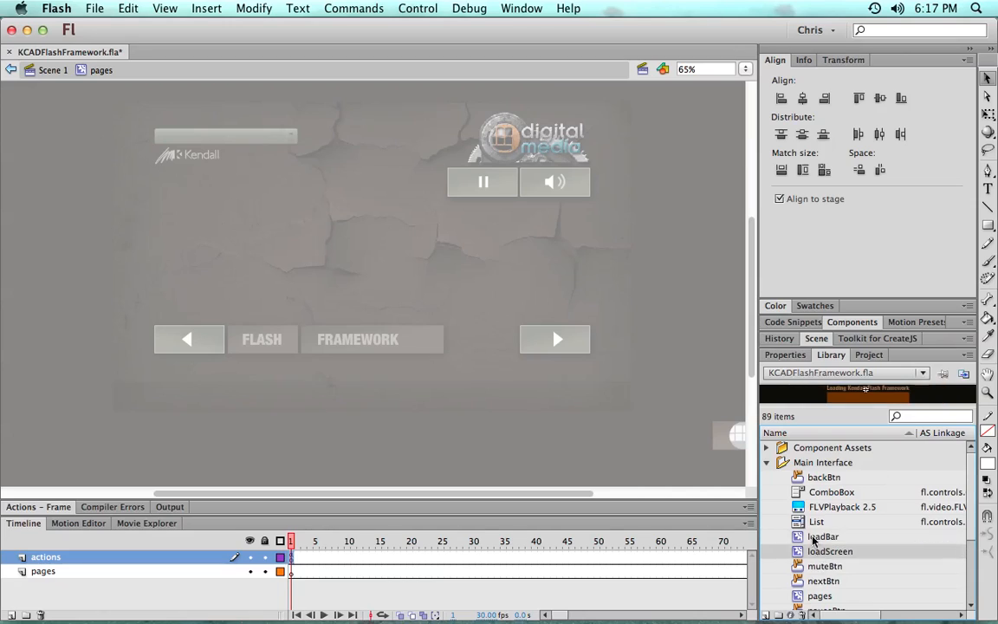
click(767, 463)
click(767, 478)
click(766, 477)
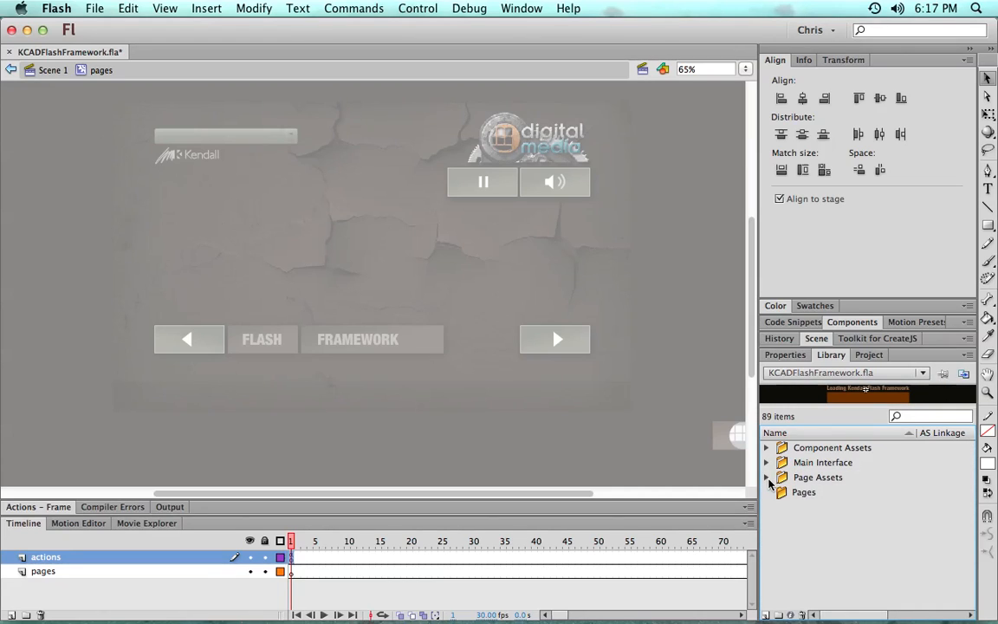
click(766, 477)
click(766, 478)
click(767, 478)
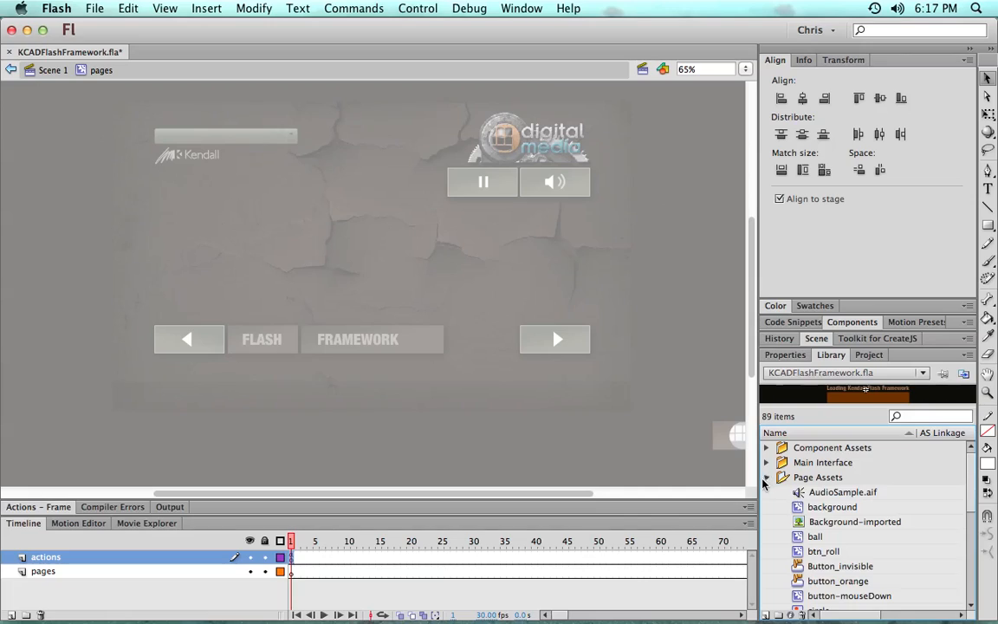
click(767, 478)
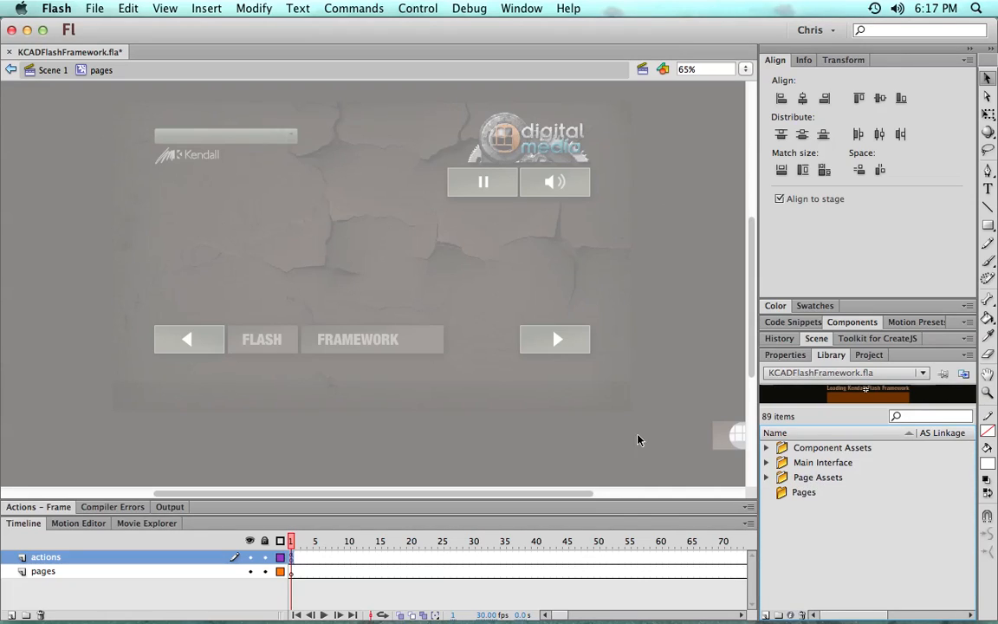
Label frame 1 of the pages clip's actions layer as Page 1
click(785, 355)
click(875, 438)
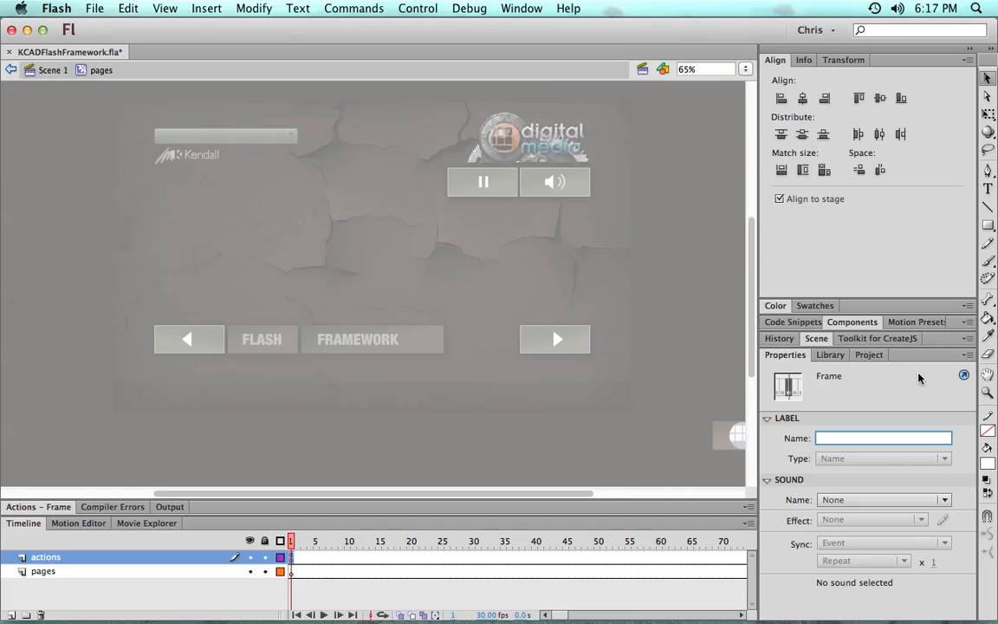
text(Page)
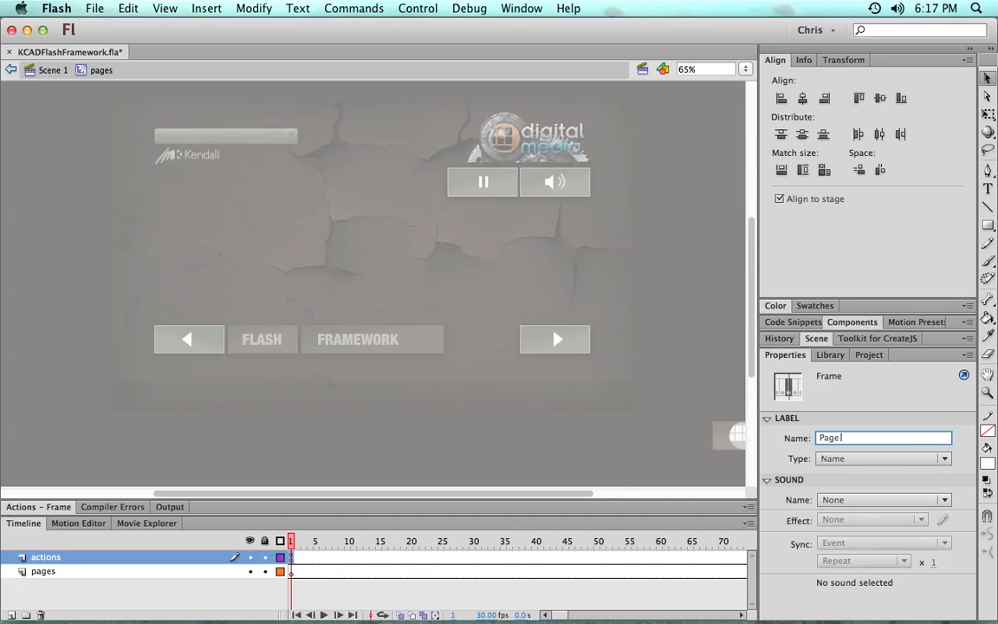
text( 1)
key(Return)
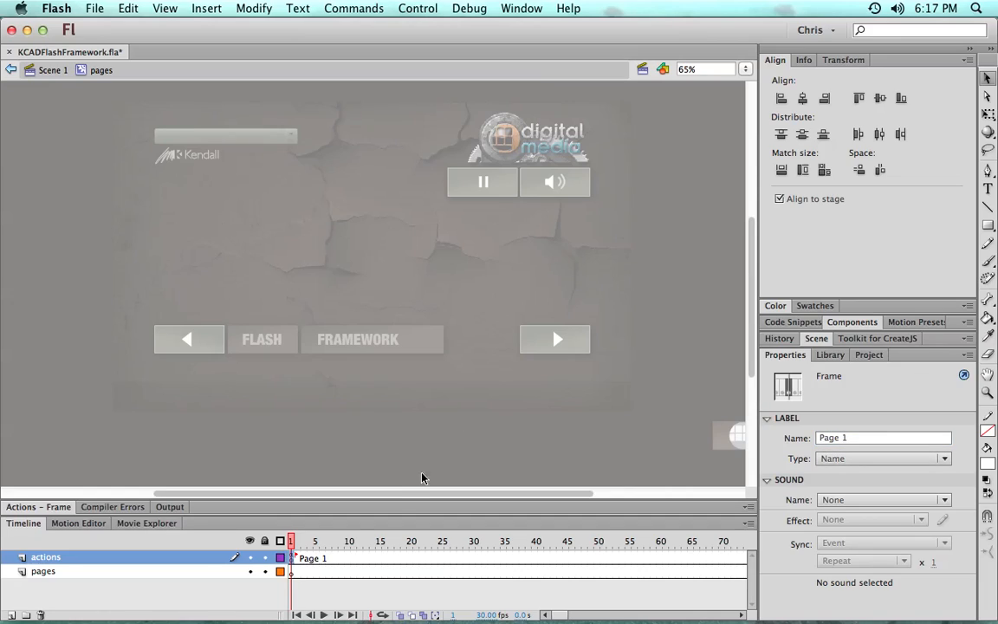
Insert a blank keyframe at frame 10 of the pages clip's actions layer
click(349, 559)
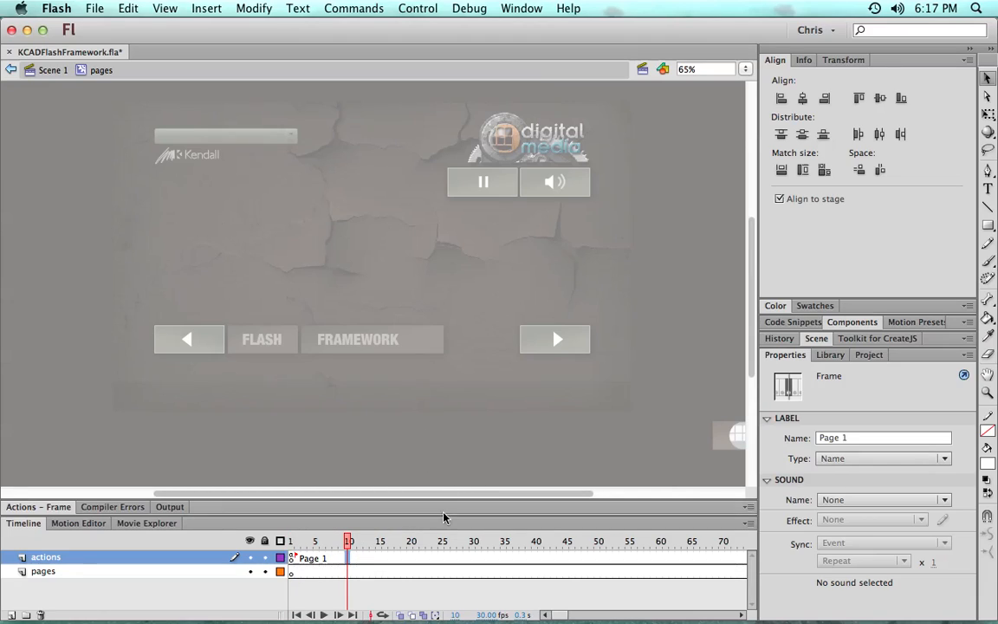
key(F7)
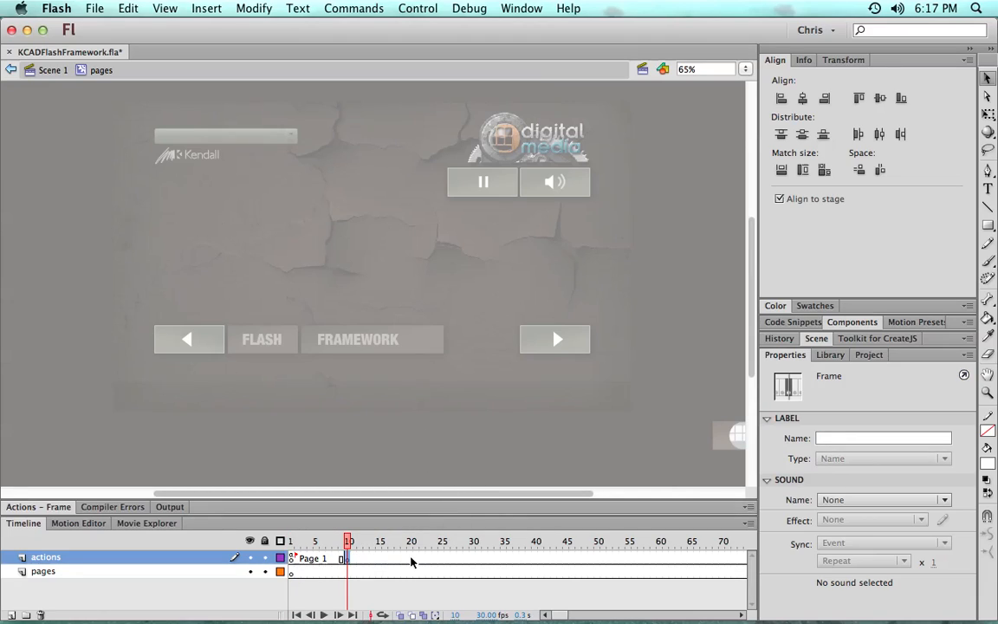
Insert a blank keyframe at frame 20 of the actions layer and label the frame 10 keyframe Page 2
click(411, 558)
key(F6)
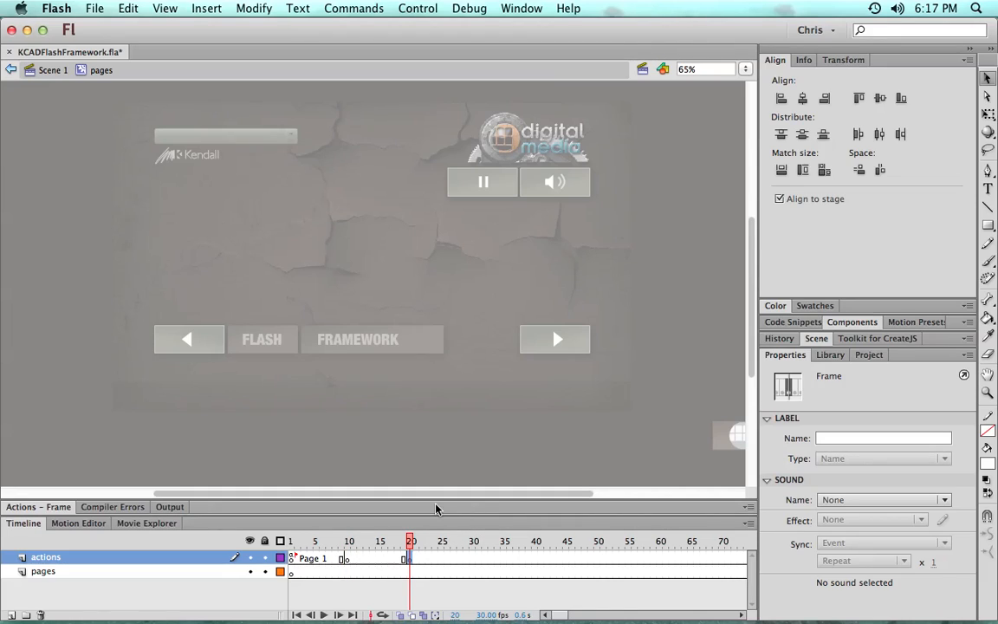
click(348, 558)
click(855, 442)
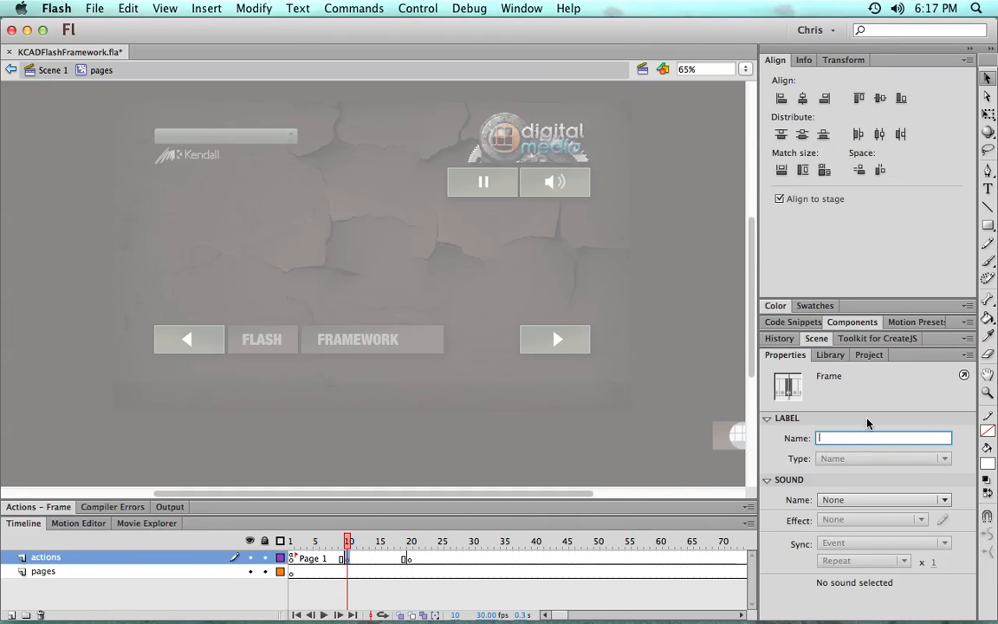
text(Page 2)
key(Return)
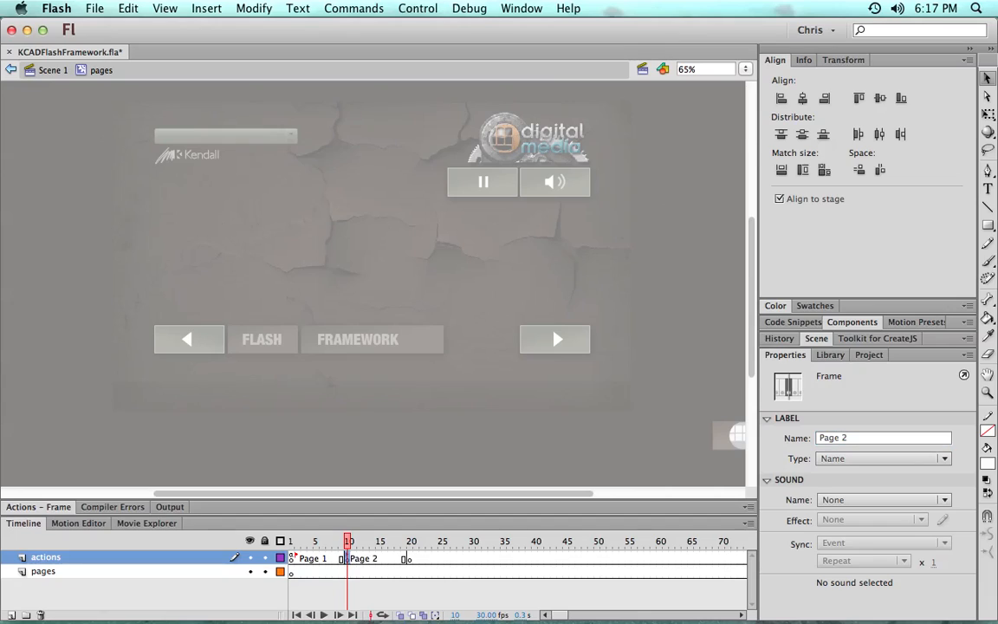
Label frame 20 of the actions layer as Page 3
click(410, 559)
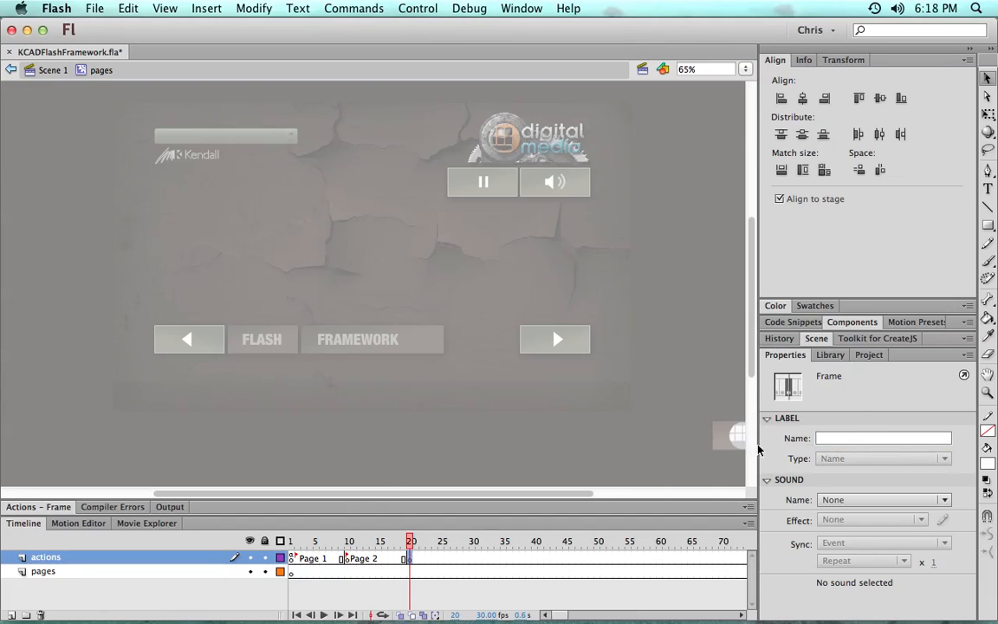
click(842, 437)
text(Page 3)
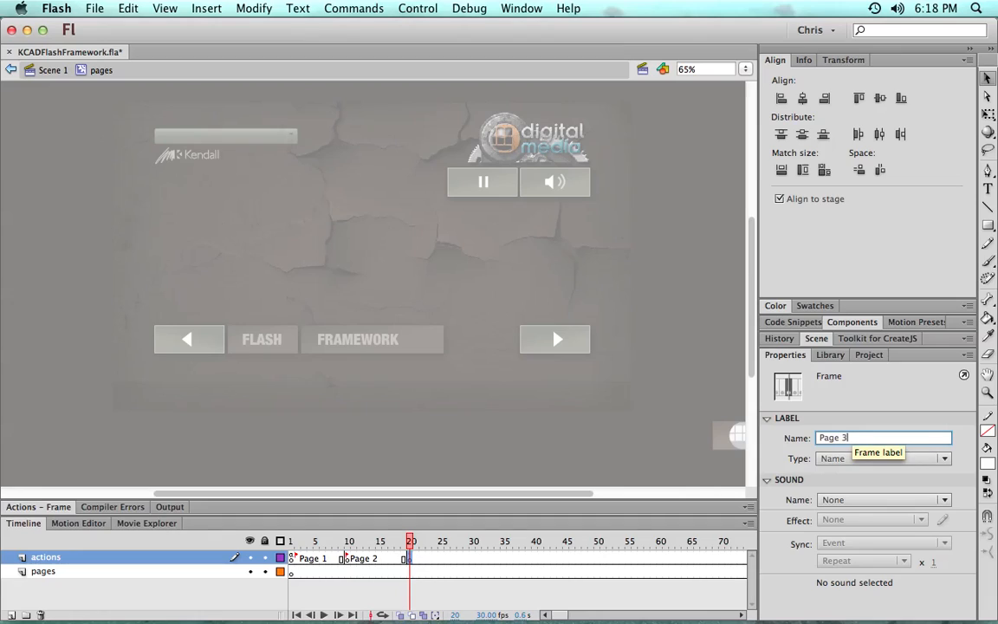
key(Return)
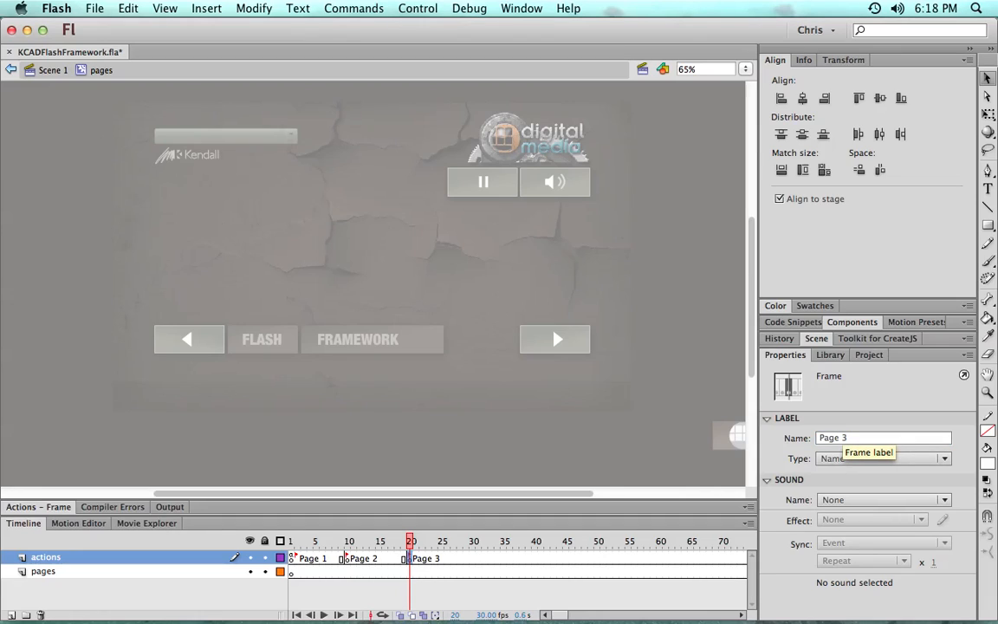
Test the movie, stepping forward and back through Page 1, Page 2 and Page 3 twice, and close the preview
key(super+Return)
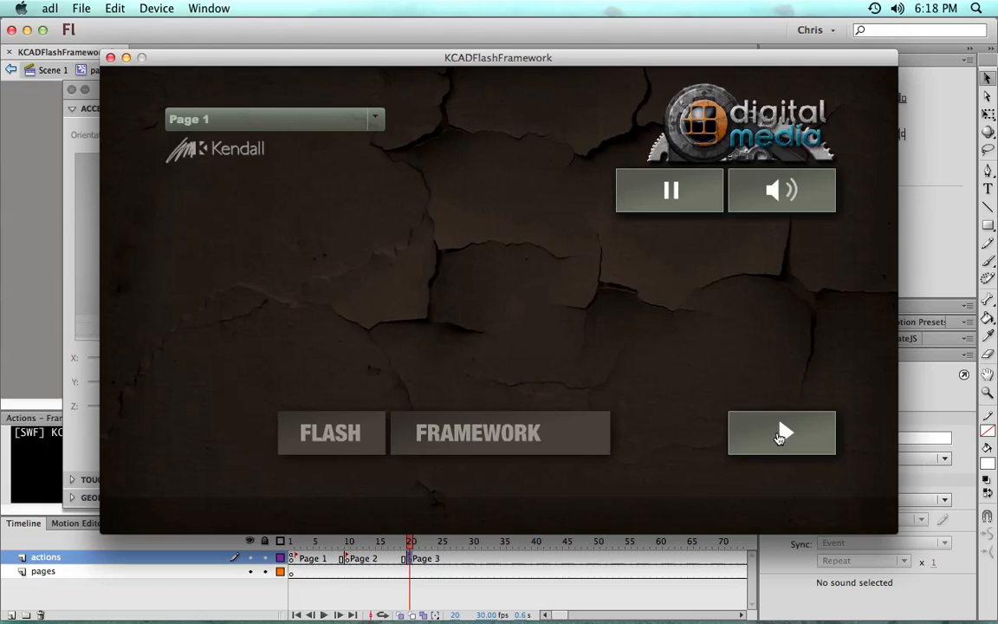
click(778, 438)
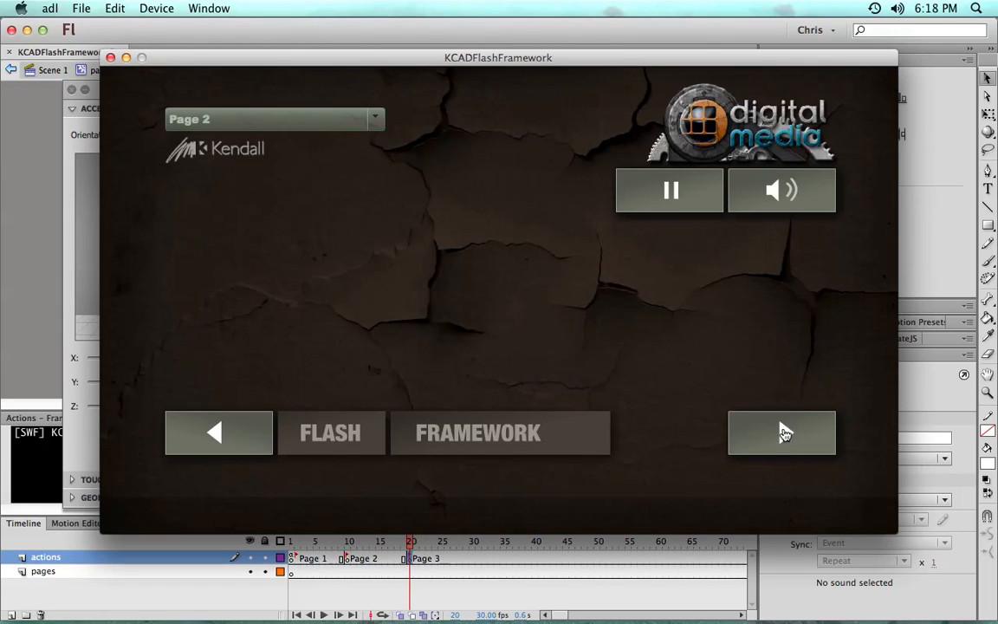
click(779, 434)
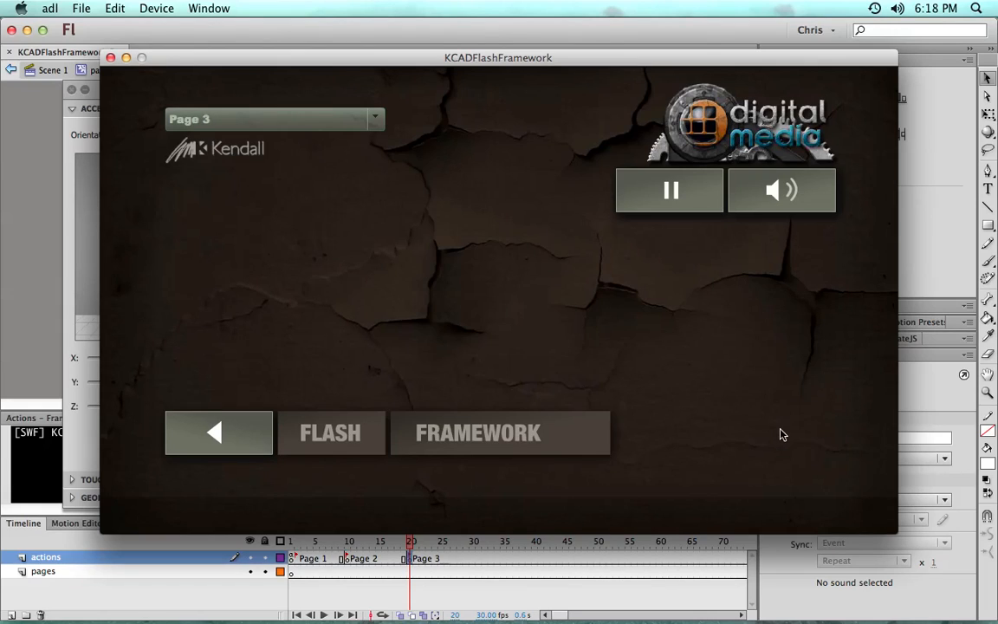
click(231, 438)
click(230, 437)
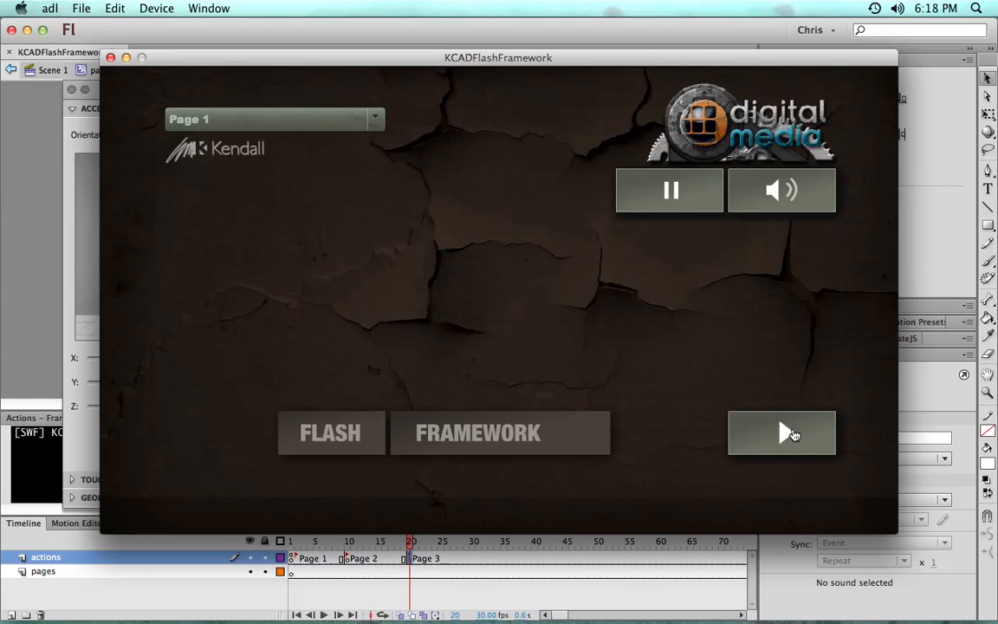
click(782, 433)
click(787, 435)
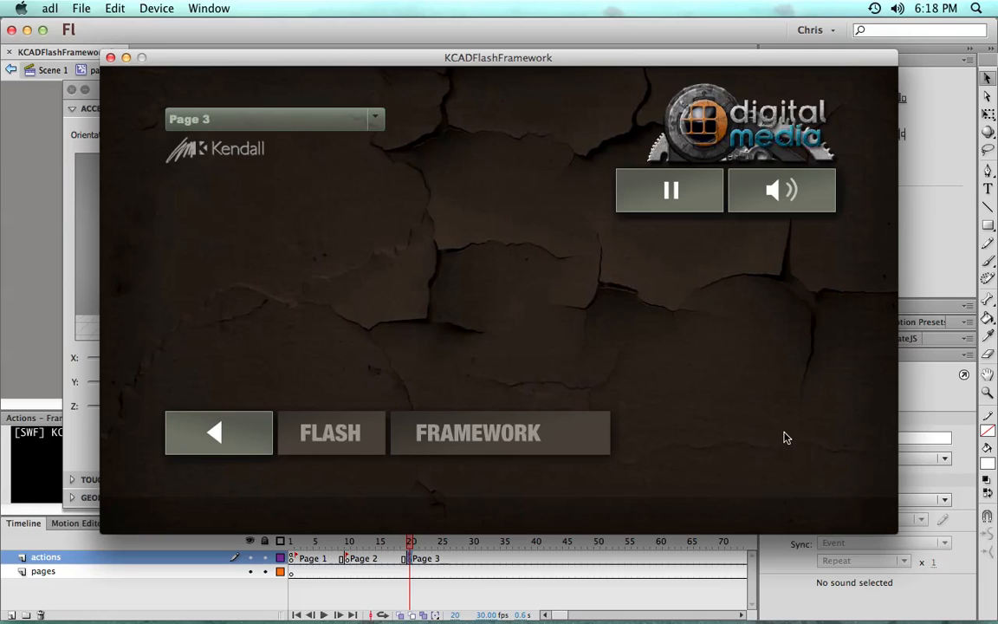
click(208, 438)
click(212, 438)
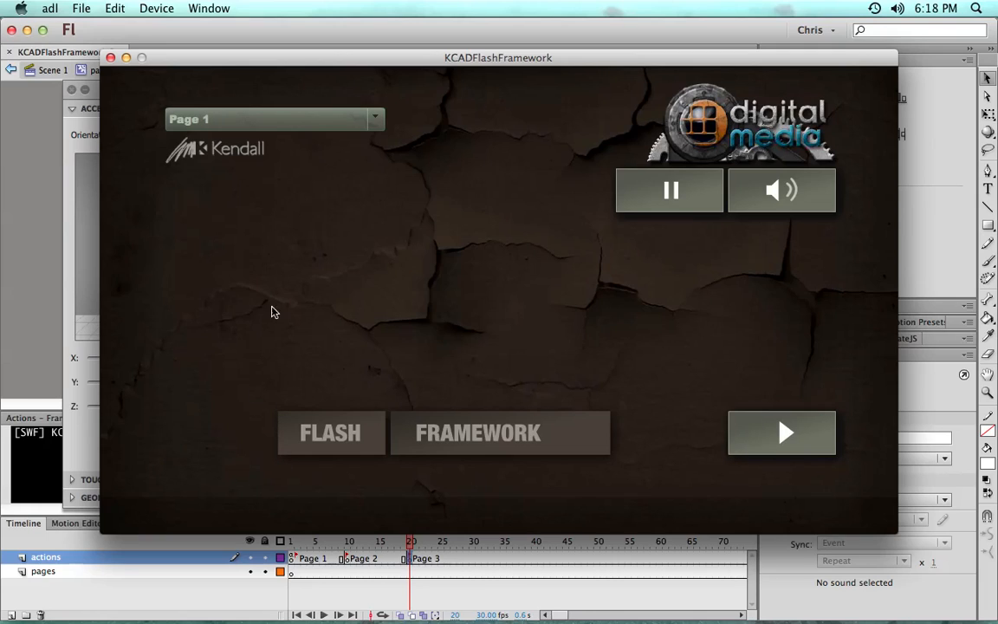
click(110, 57)
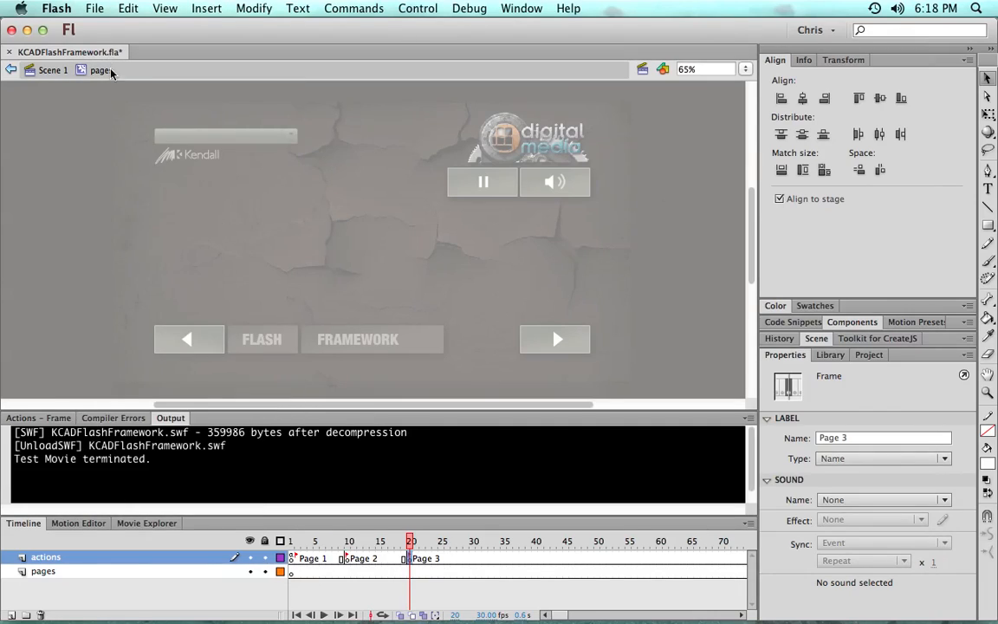
Insert blank keyframes at frames 10 and 20 of the pages layer, matching the Page 2 and Page 3 labels
click(322, 571)
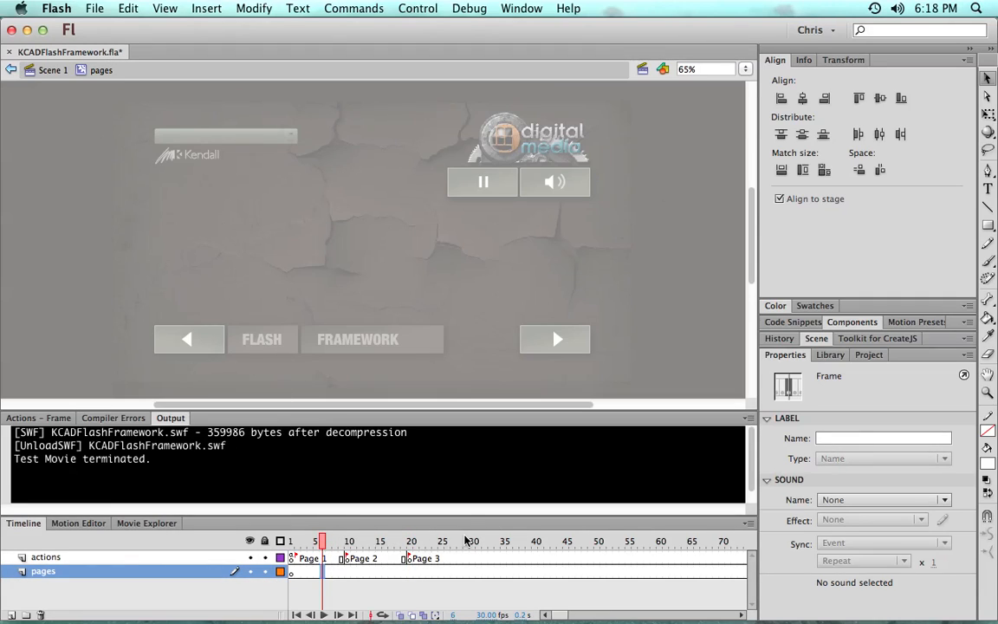
click(292, 542)
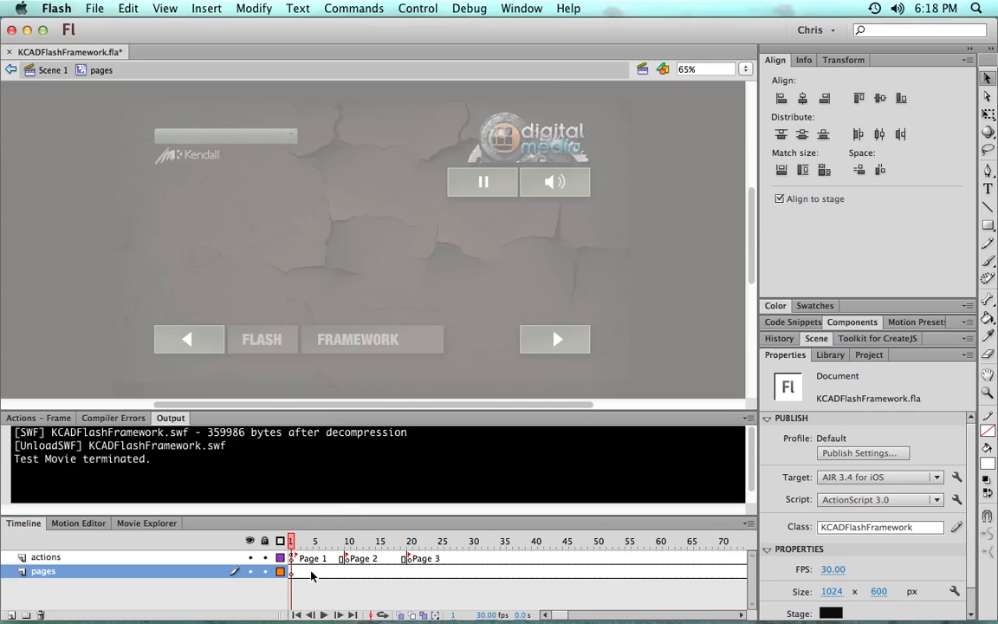
click(294, 572)
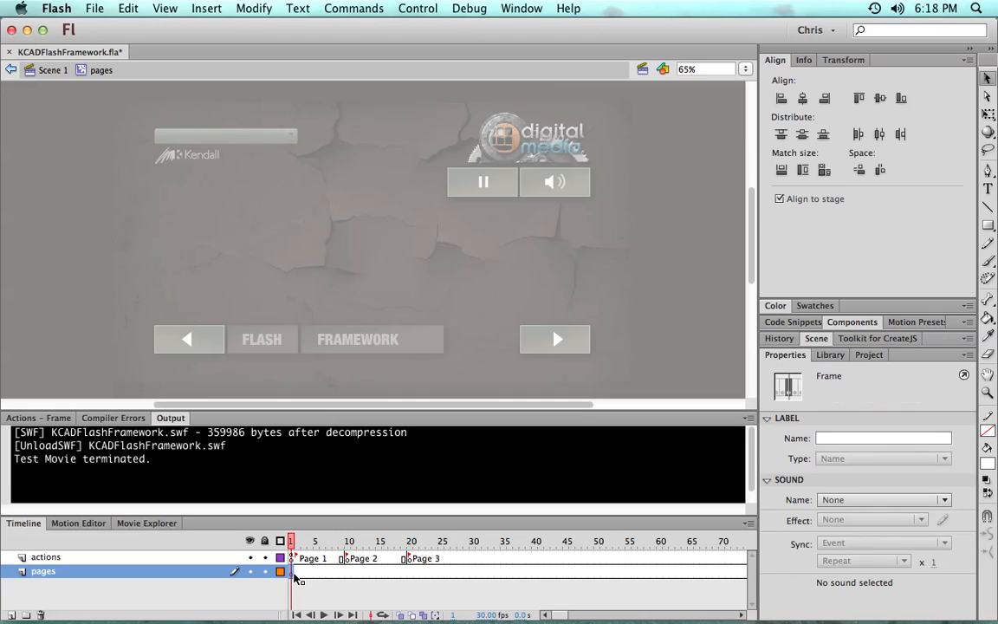
click(345, 572)
key(F6)
click(411, 571)
key(F6)
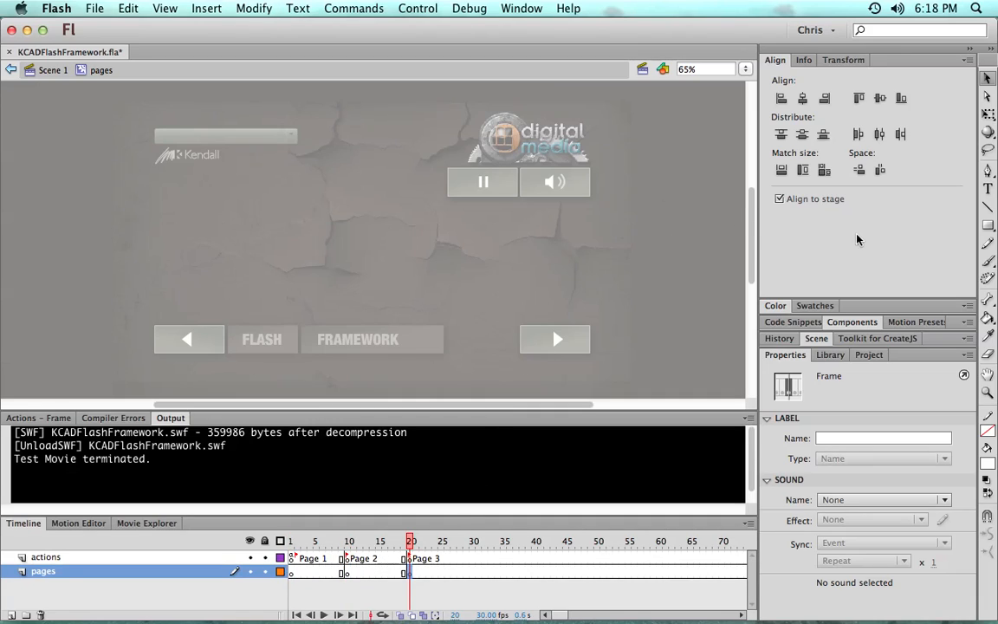
Draw a white square about 140 px wide in the middle of the stage on frame 1 of the pages layer
click(297, 542)
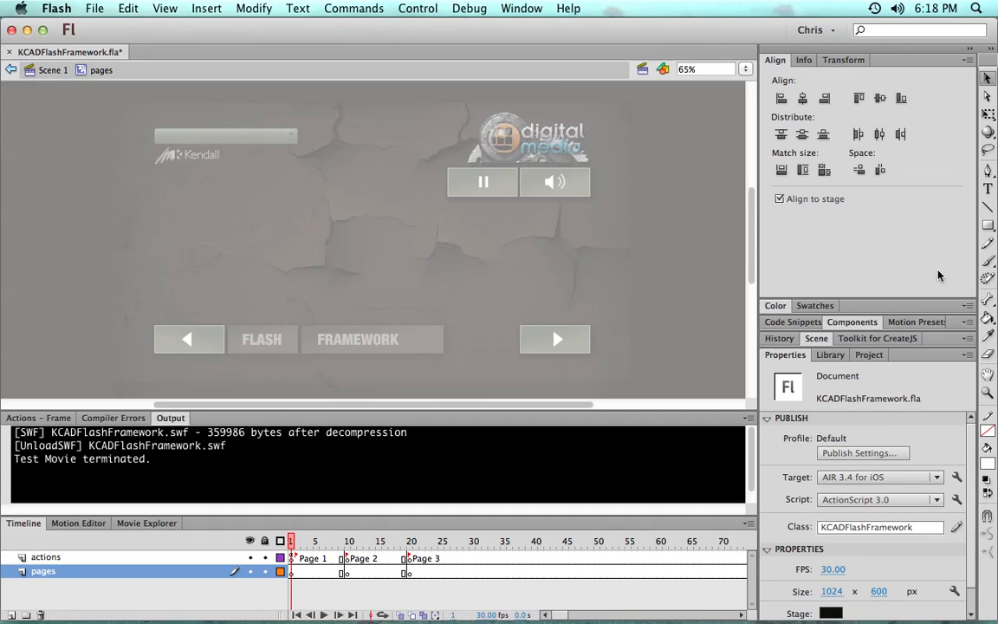
key(r)
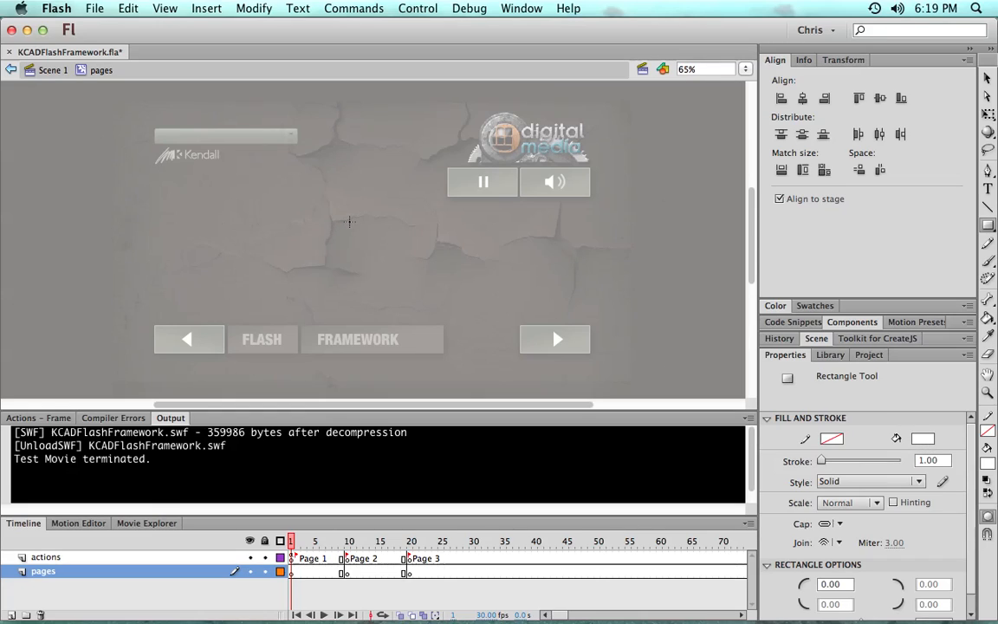
mouse_move(340, 217)
mouse_down()
mouse_move(416, 292)
mouse_move(411, 252)
mouse_up()
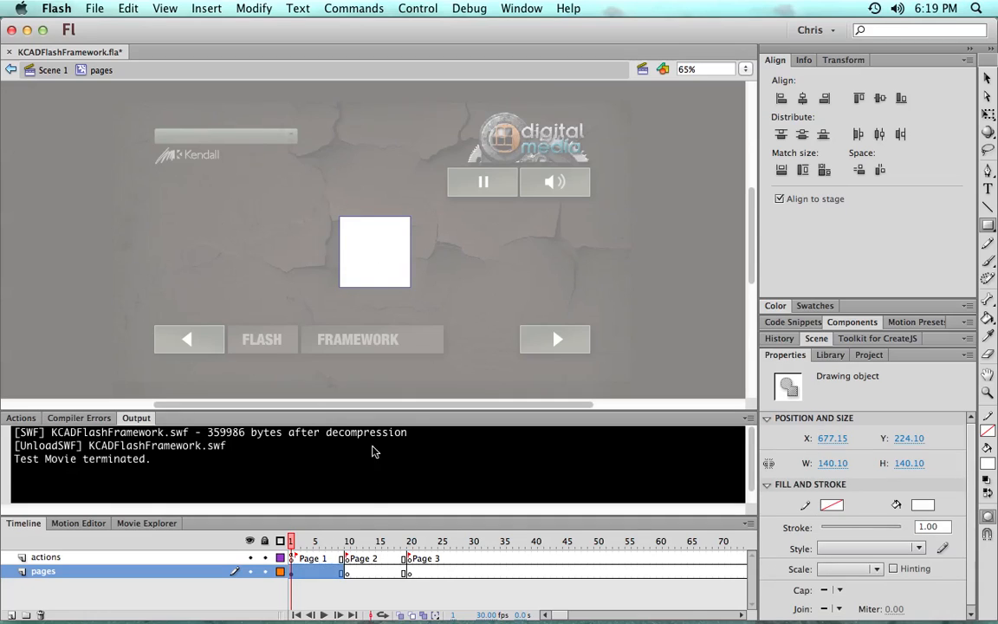
Draw a dark red circle without a stroke in the middle of the stage on frame 10 of the pages layer
click(349, 542)
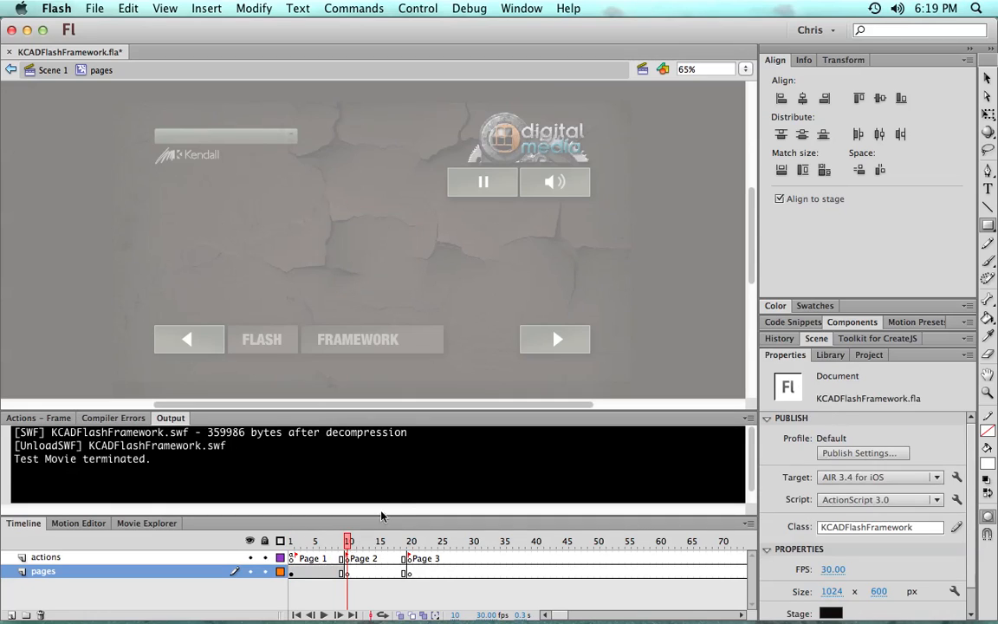
click(988, 225)
click(910, 220)
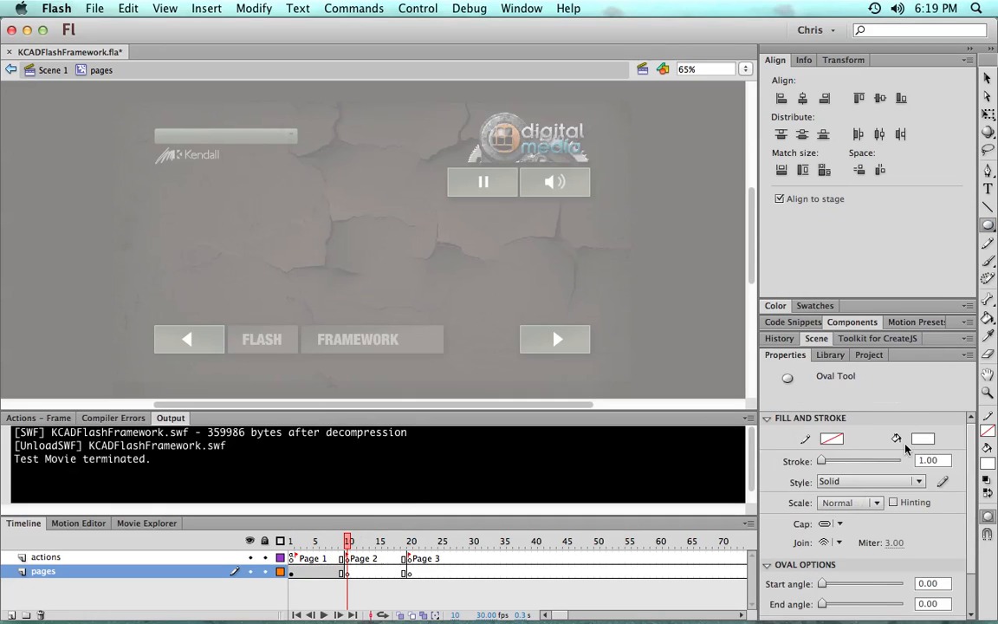
click(832, 439)
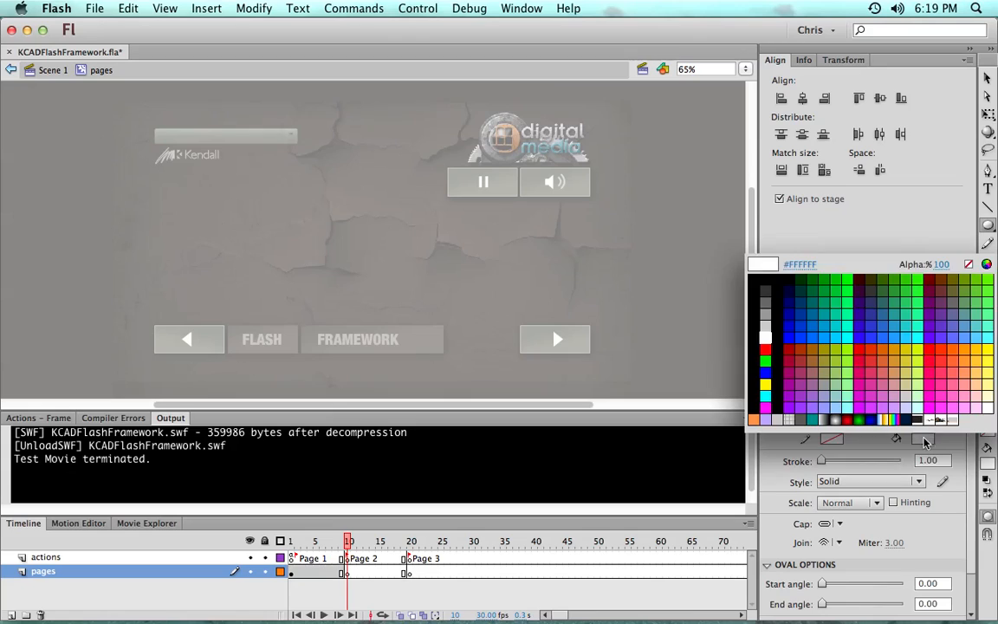
click(807, 366)
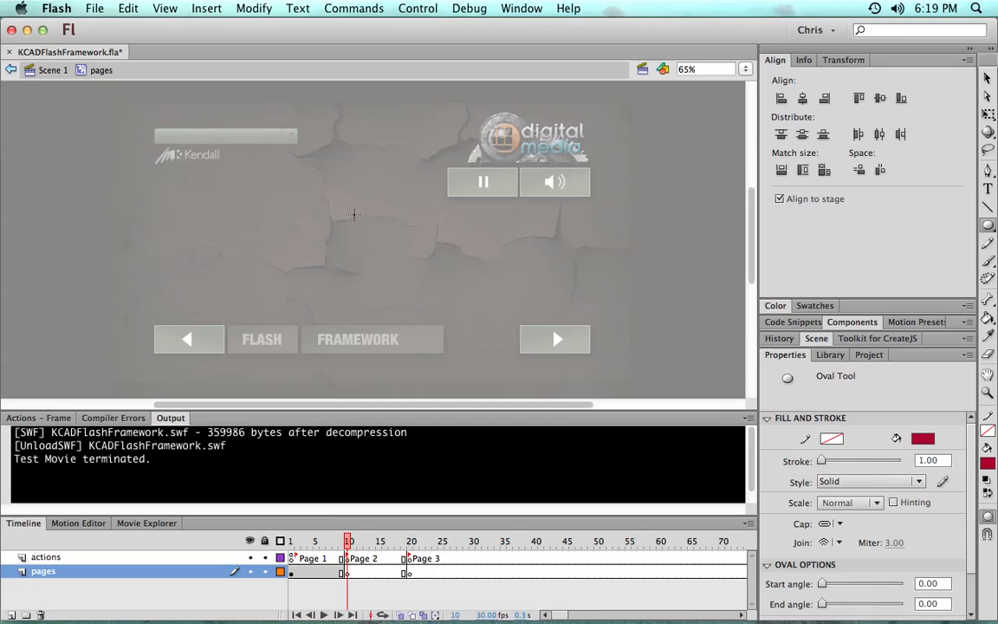
drag(381, 249, 428, 293)
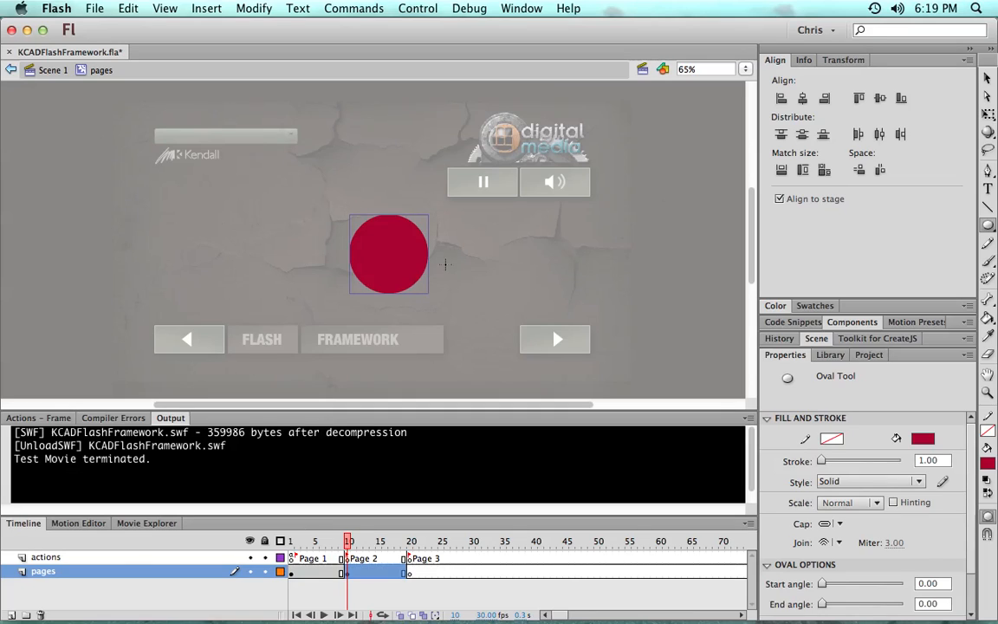
Draw a green pentagon with the PolyStar tool on frame 20 of the pages layer and move it to mid-stage
click(410, 573)
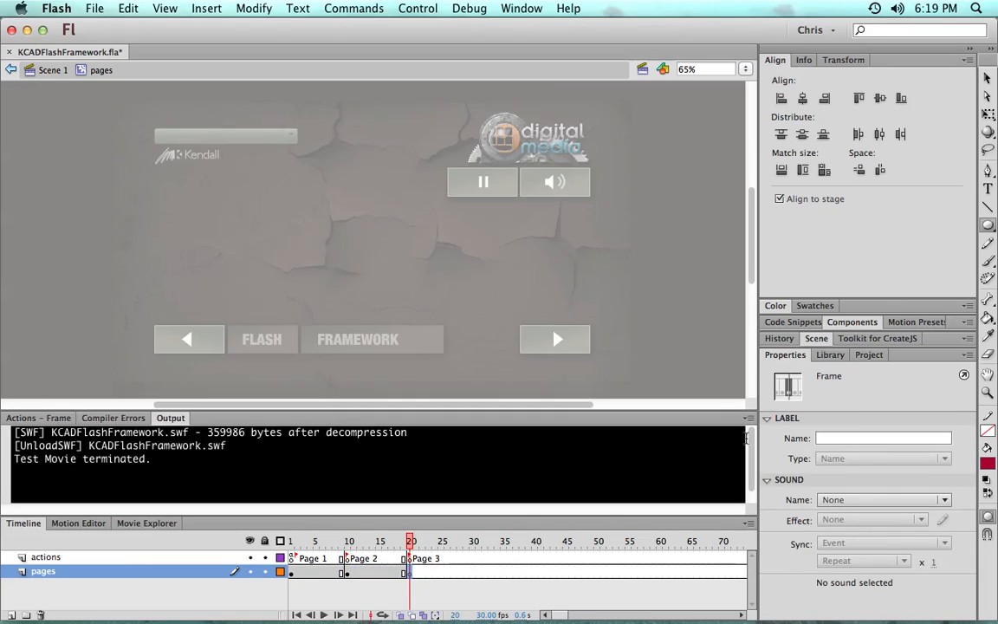
drag(989, 227, 917, 296)
click(921, 439)
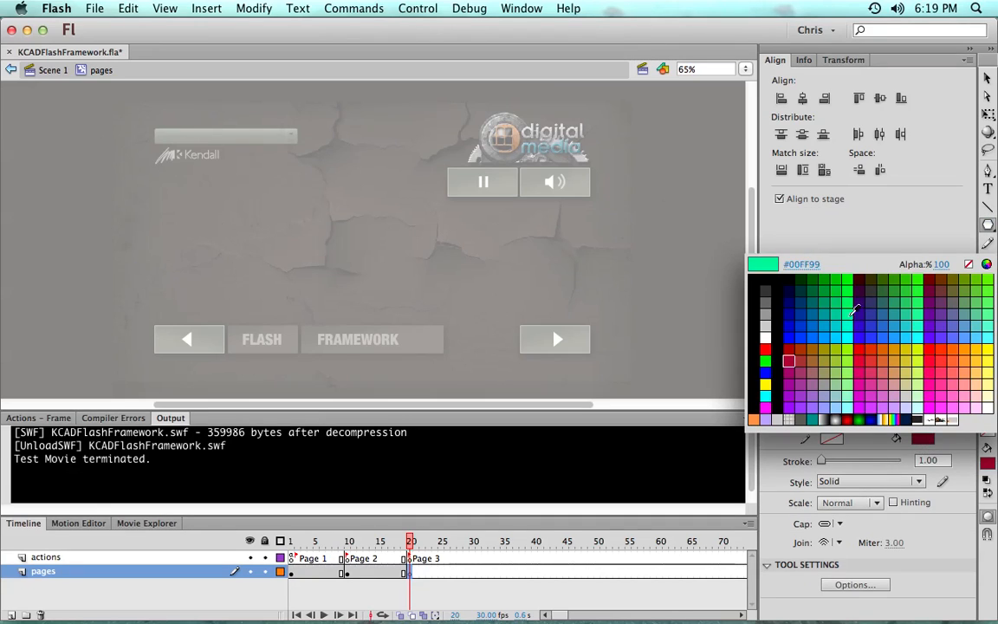
click(803, 354)
drag(353, 219, 400, 250)
key(v)
drag(347, 204, 363, 229)
Review the shapes on the pages layer's keyframes at frames 1, 10 and 20, ending on the Page 1 square
drag(409, 541, 295, 551)
key(Return)
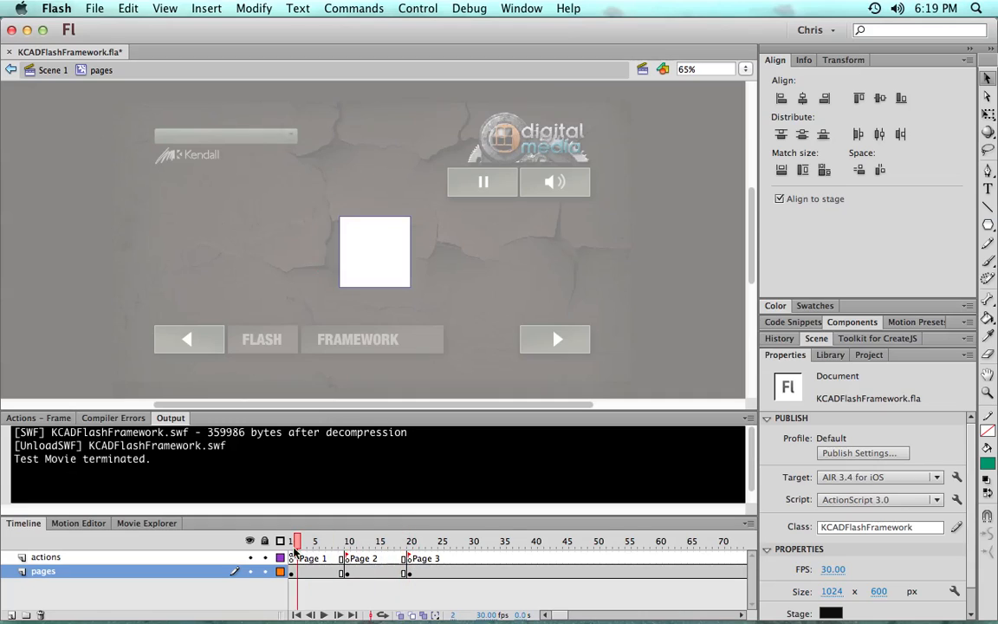
click(347, 573)
drag(347, 573, 407, 574)
click(409, 573)
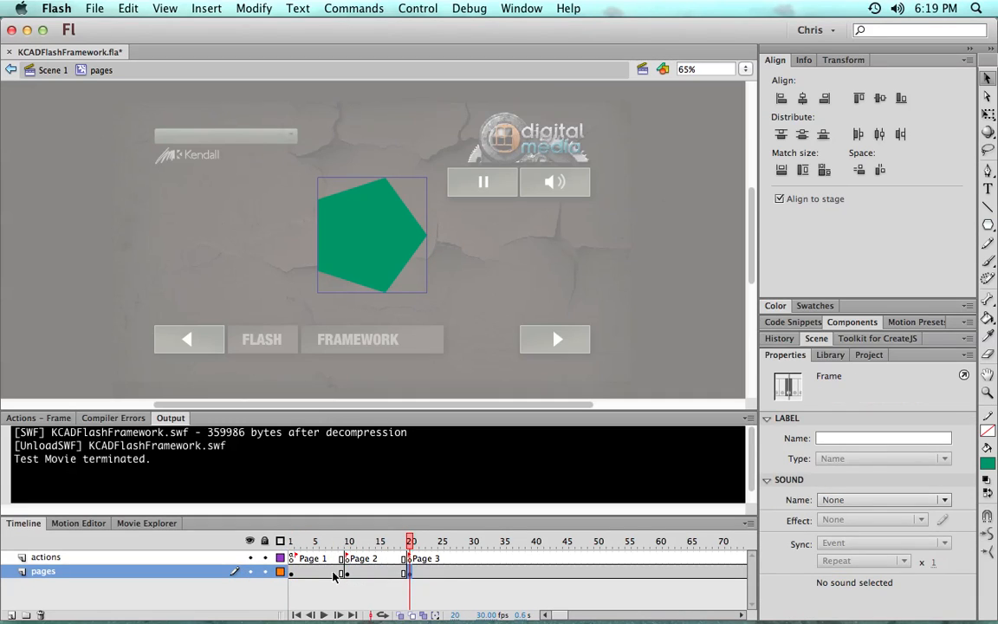
click(292, 573)
click(373, 244)
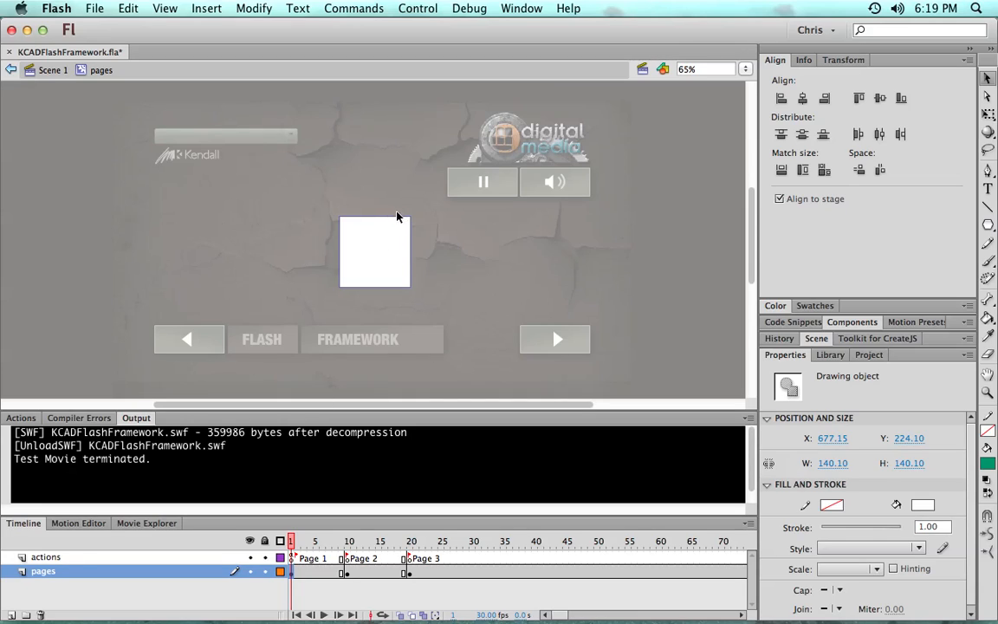
Return to Scene 1, look through the main timeline's layers and reopen the pages clip for editing
click(59, 73)
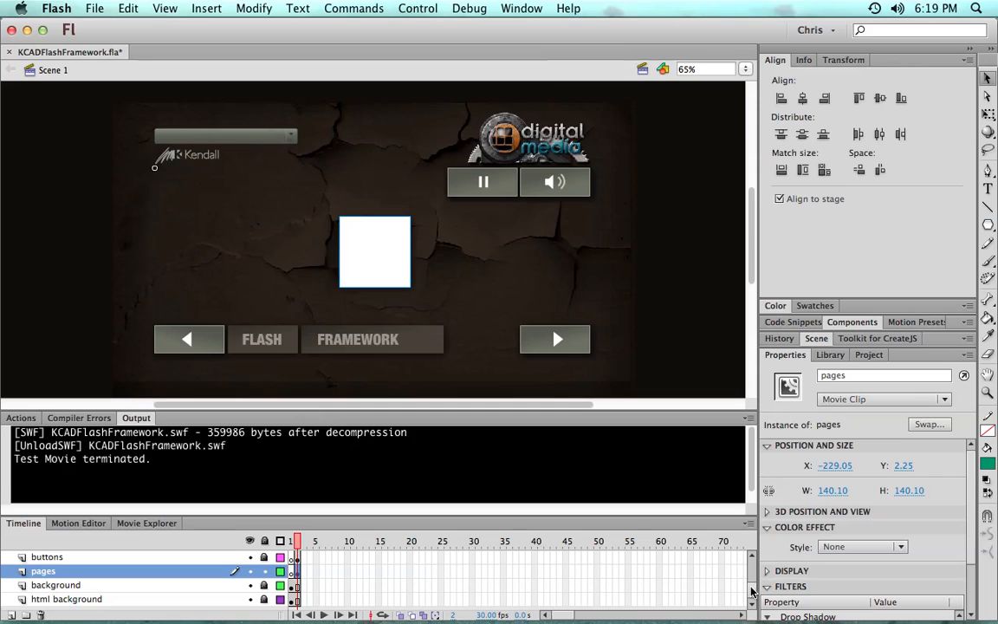
scroll(751, 549, up, 4)
scroll(752, 586, down, 2)
scroll(750, 586, down, 2)
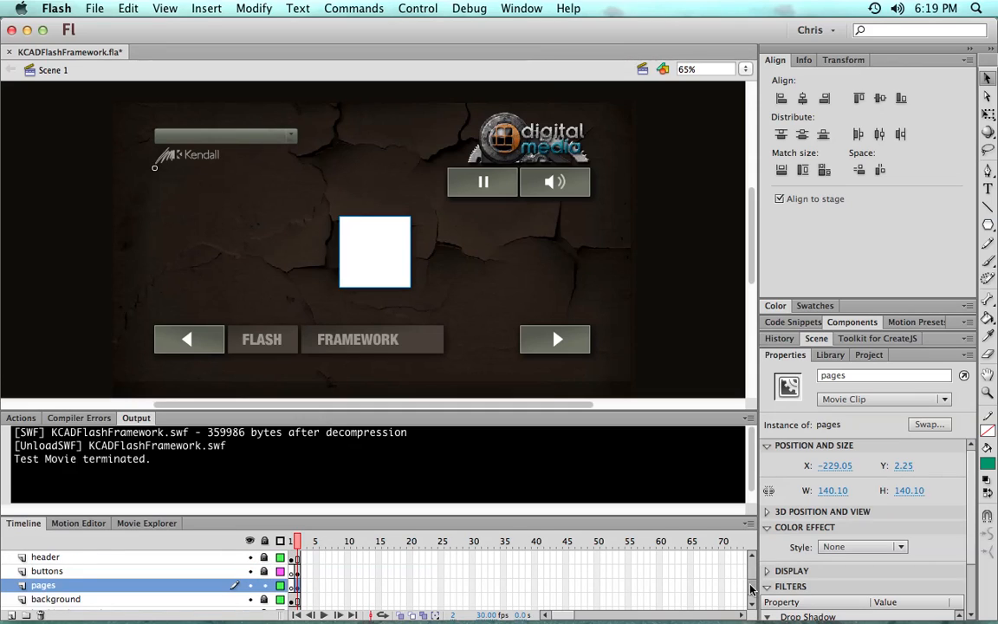
scroll(752, 574, up, 5)
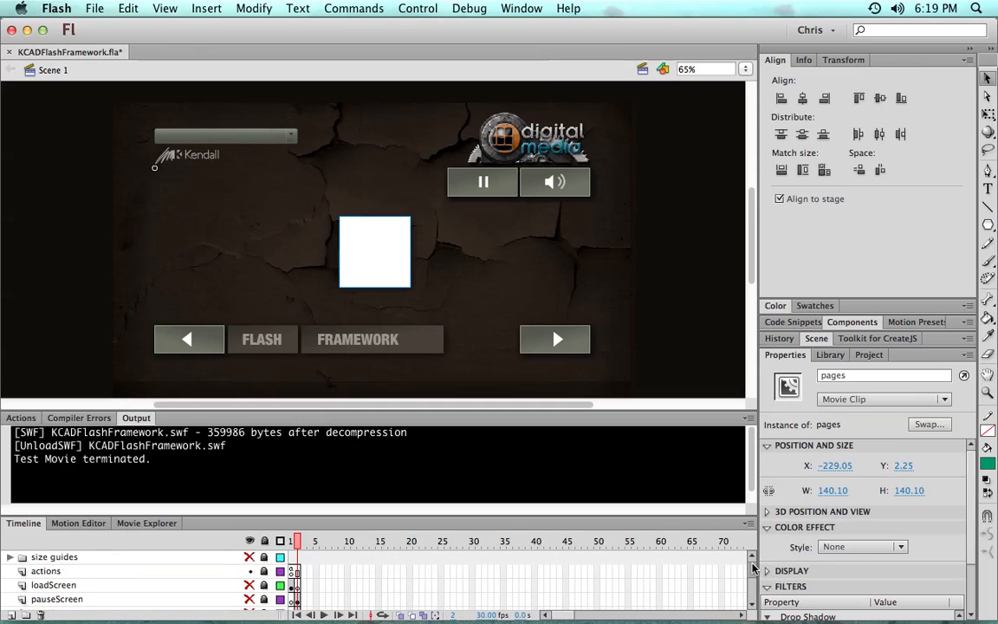
scroll(750, 579, down, 3)
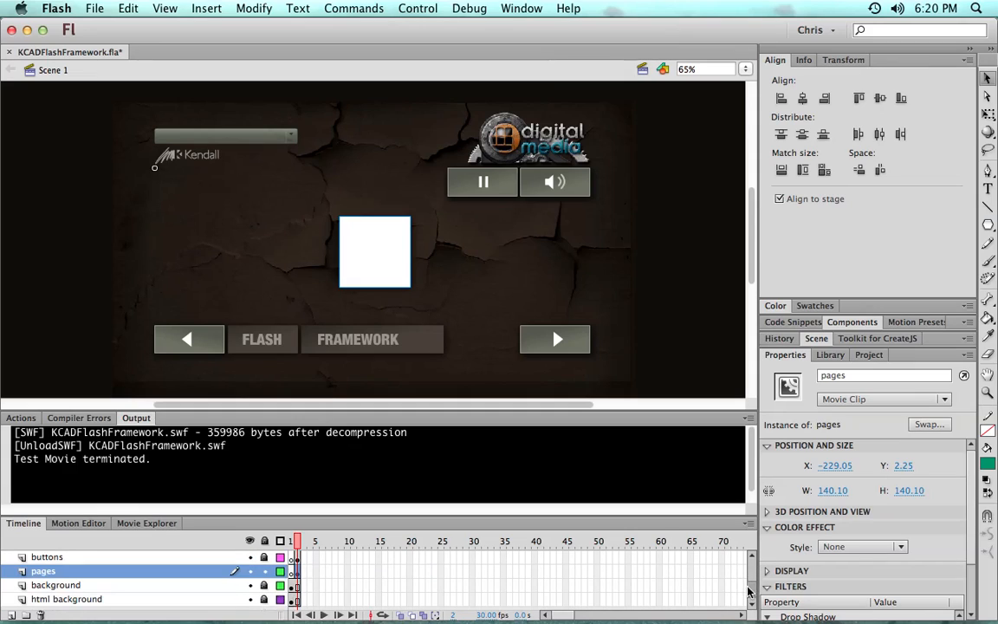
scroll(750, 581, up, 4)
scroll(751, 581, down, 4)
double_click(368, 249)
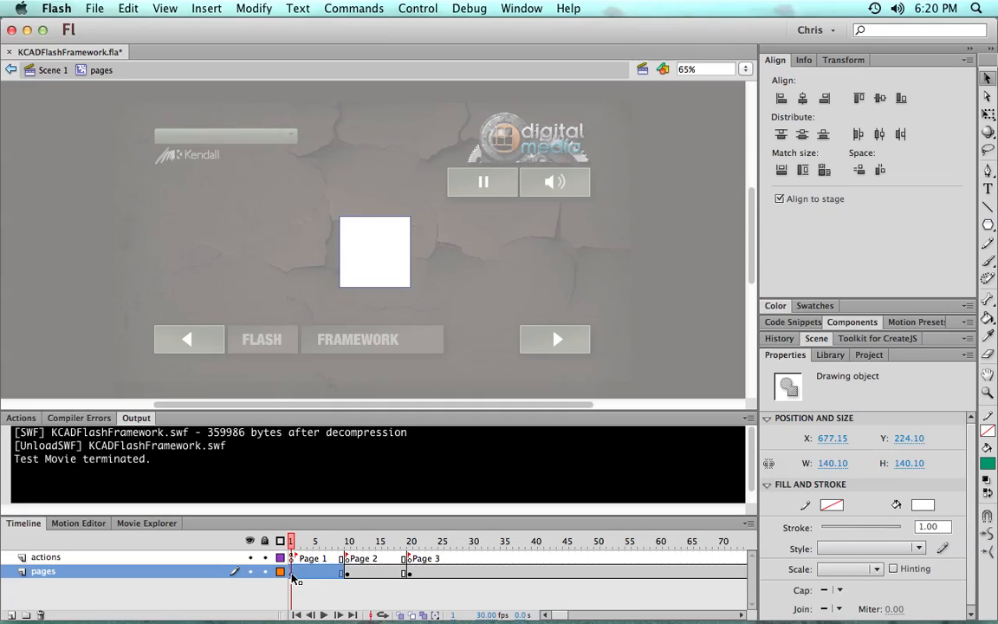
Convert the white square on frame 1 of the pages layer to a movie clip and rename it Page 1 in the library
click(324, 570)
click(395, 276)
key(F8)
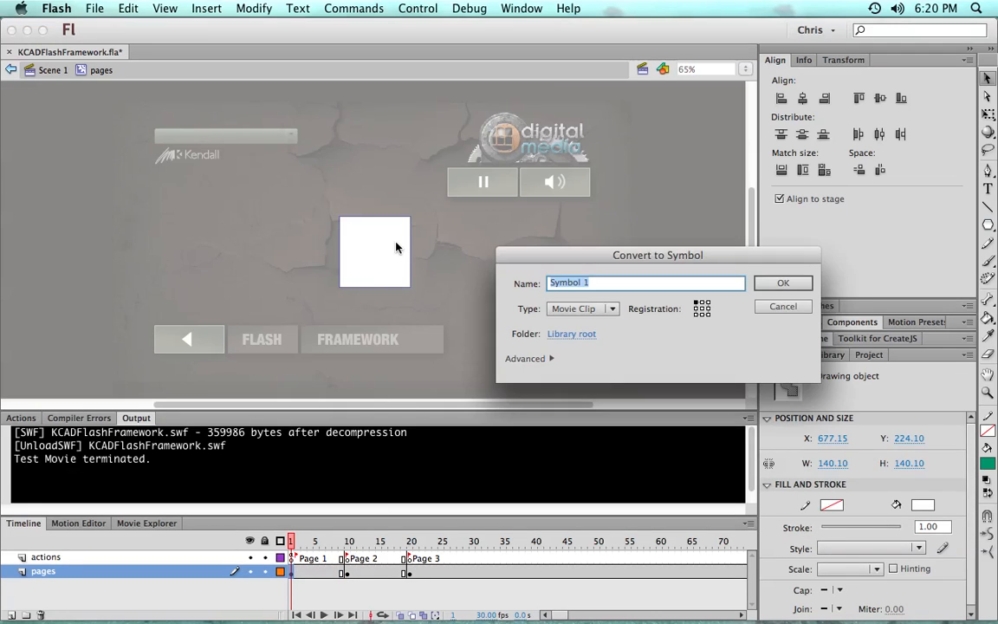
click(782, 283)
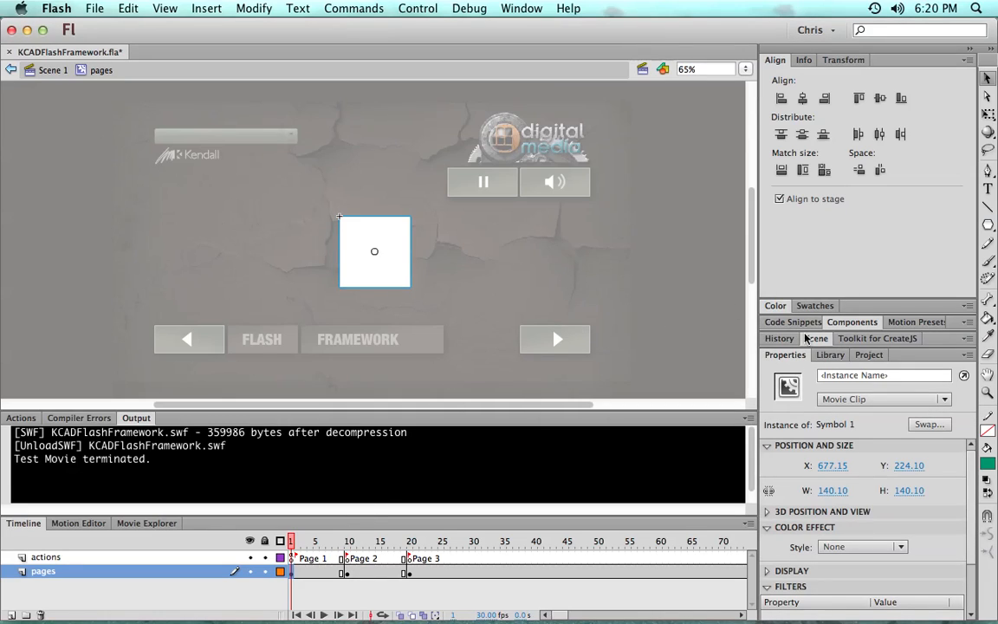
click(830, 355)
double_click(814, 507)
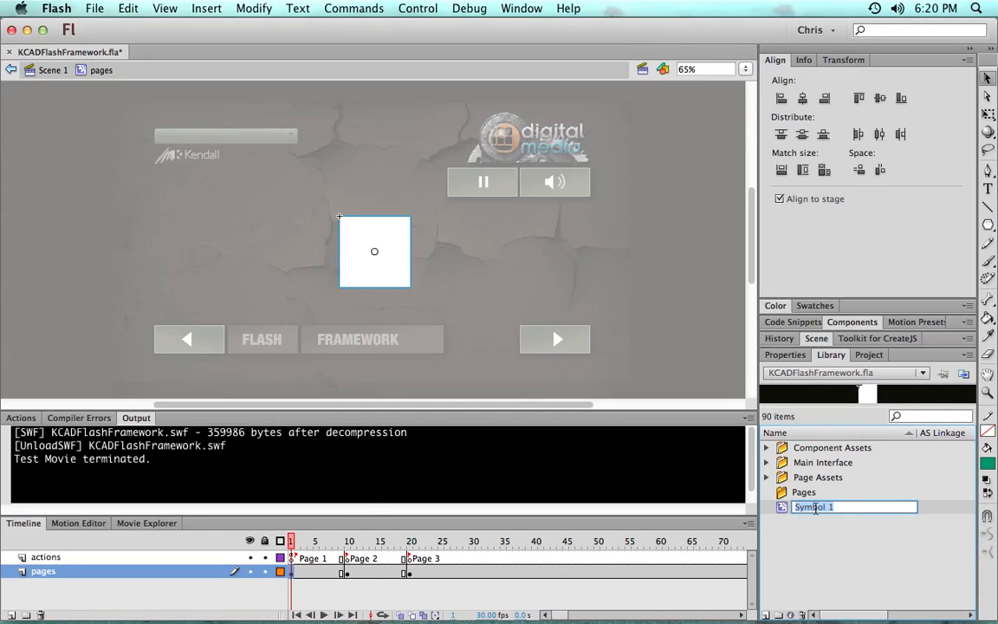
text(Page)
key(Return)
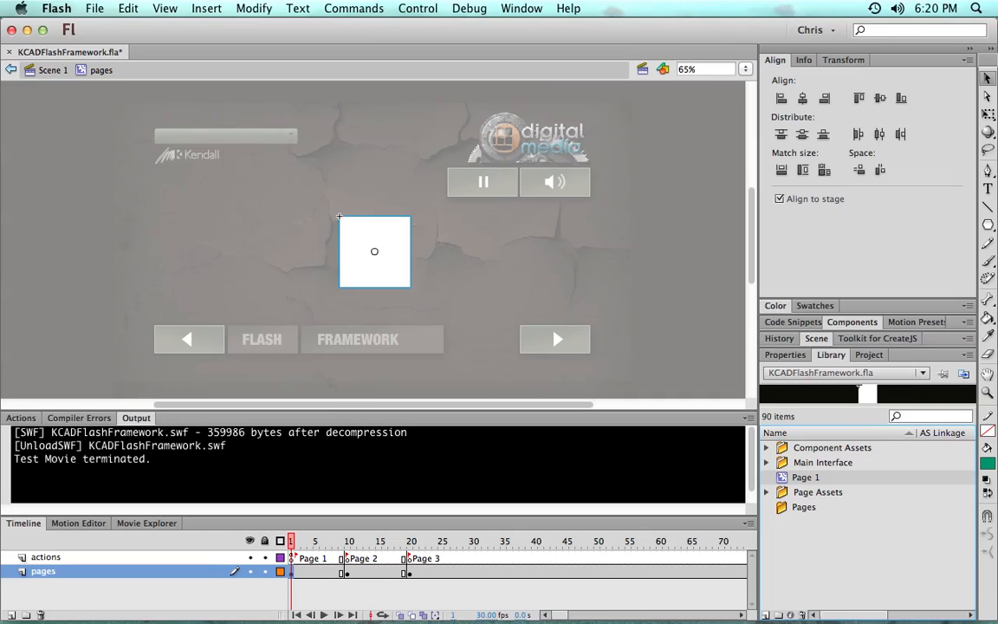
Convert the red circle on frame 10 of the pages layer to a movie clip symbol named Page 2
click(296, 560)
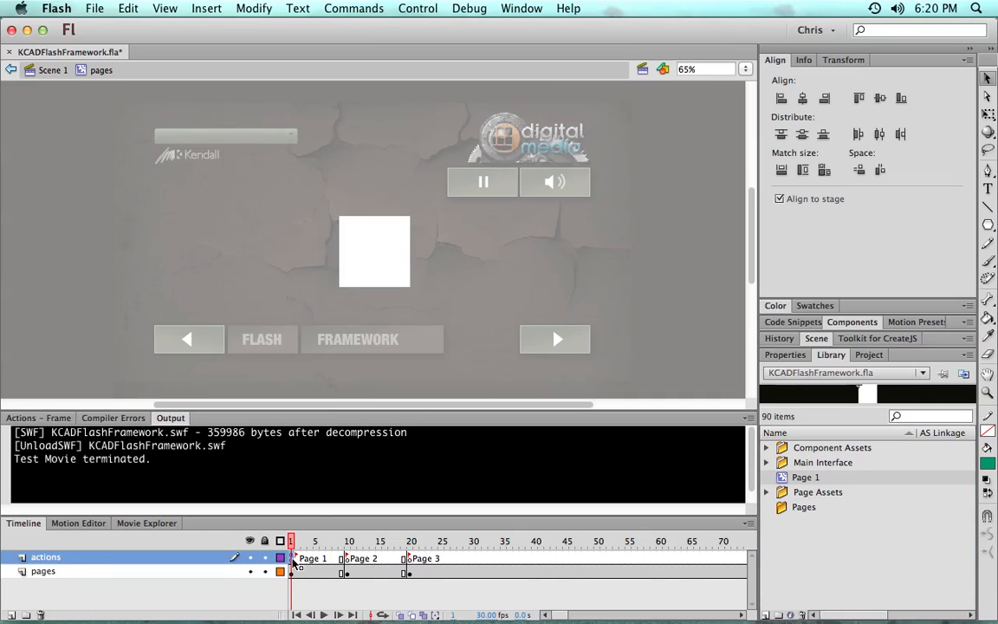
click(349, 573)
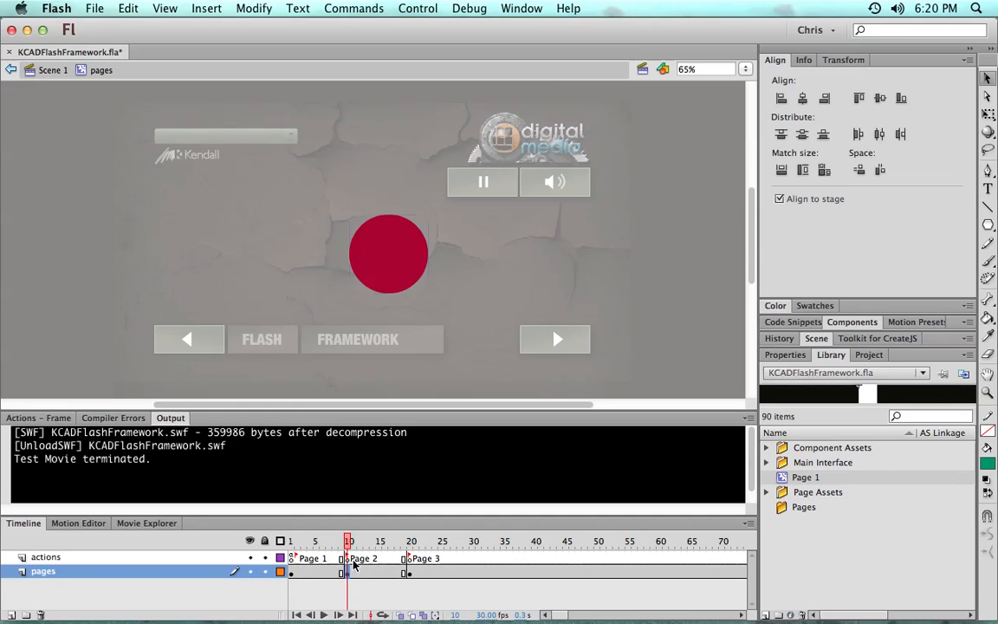
key(F8)
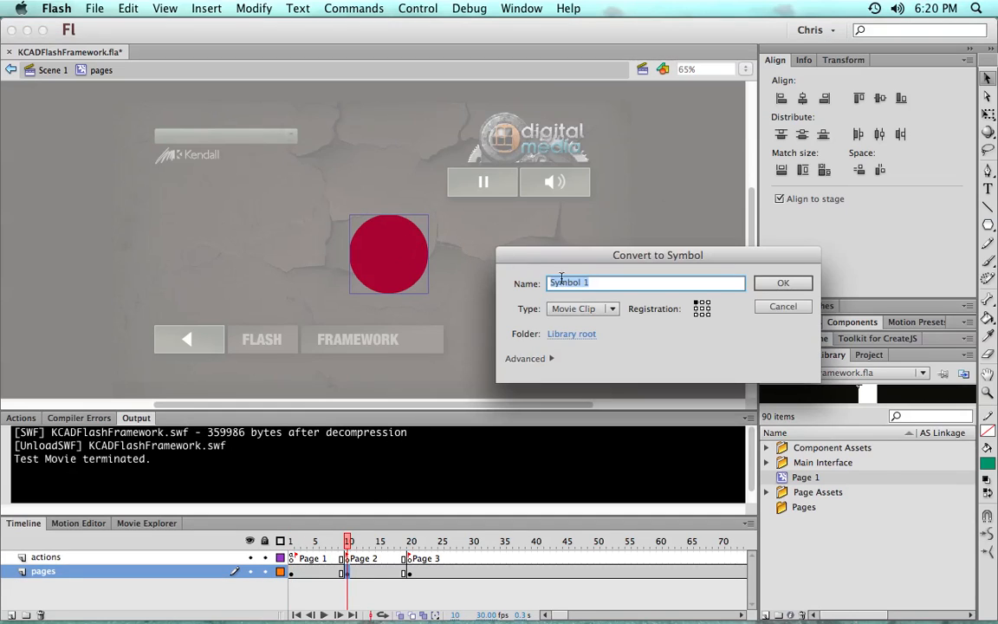
text(Page2)
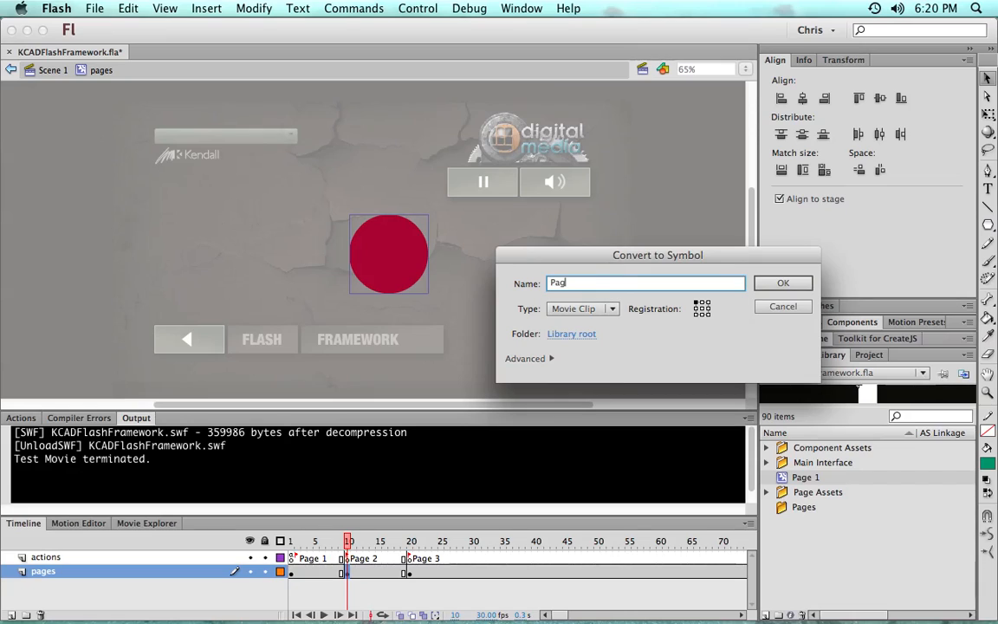
key(Return)
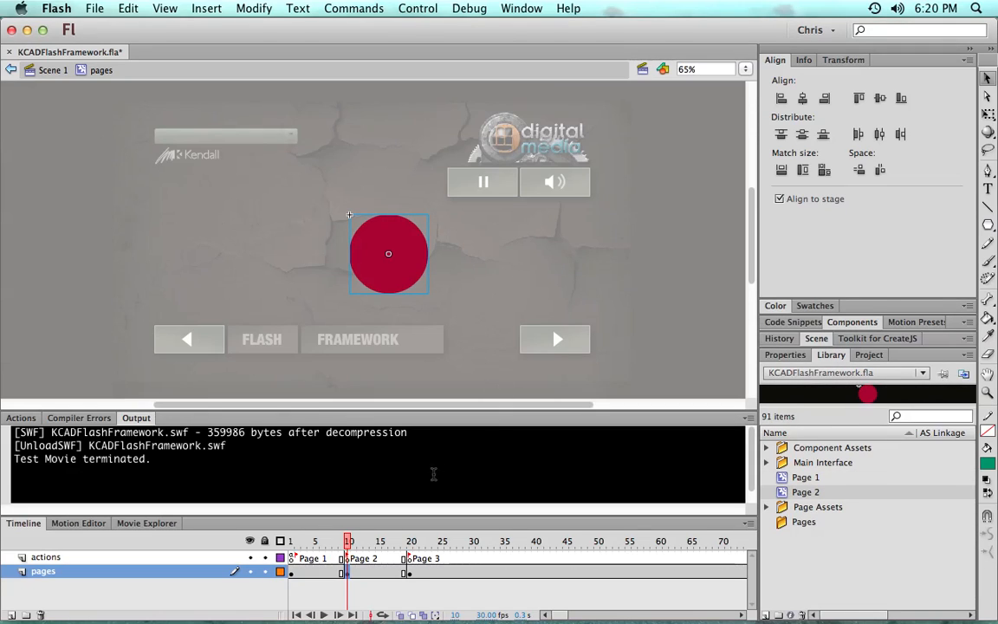
Convert the green pentagon on frame 20 of the pages layer to a movie clip symbol named Page 3
click(410, 573)
double_click(330, 216)
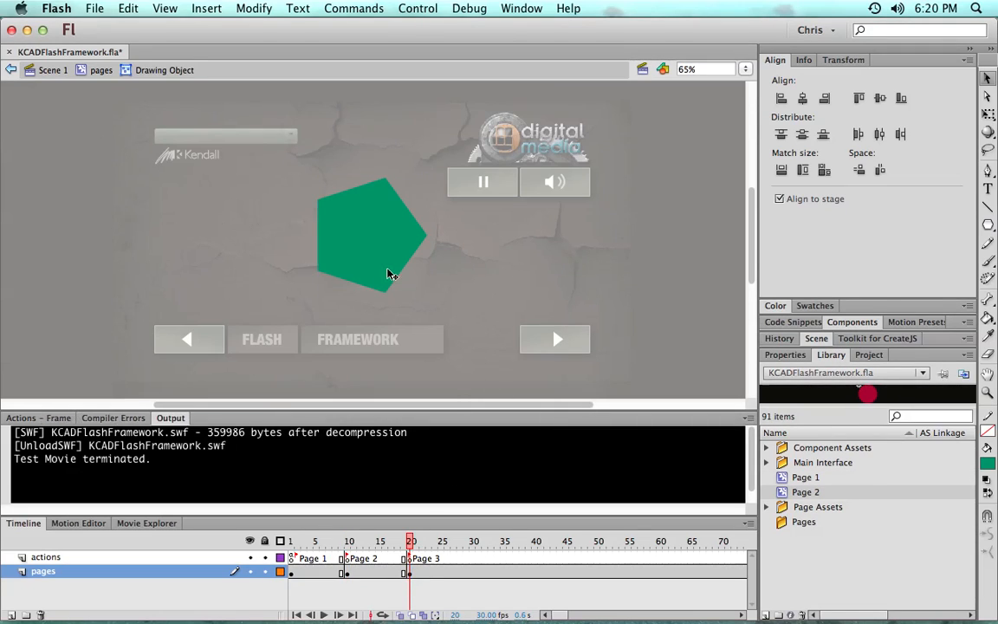
click(338, 234)
click(102, 69)
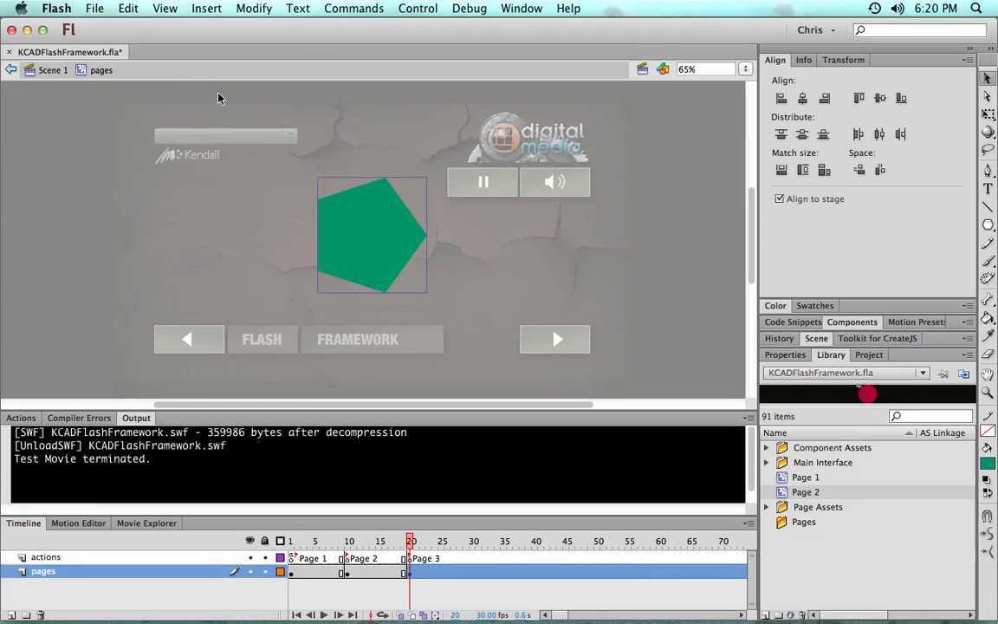
key(F8)
text(Page 3)
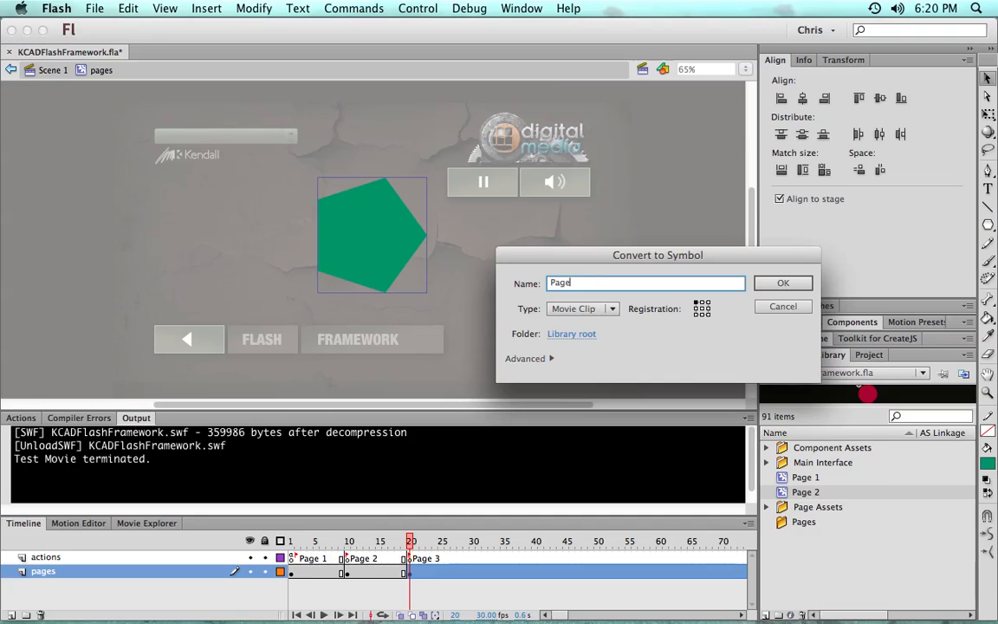
key(Return)
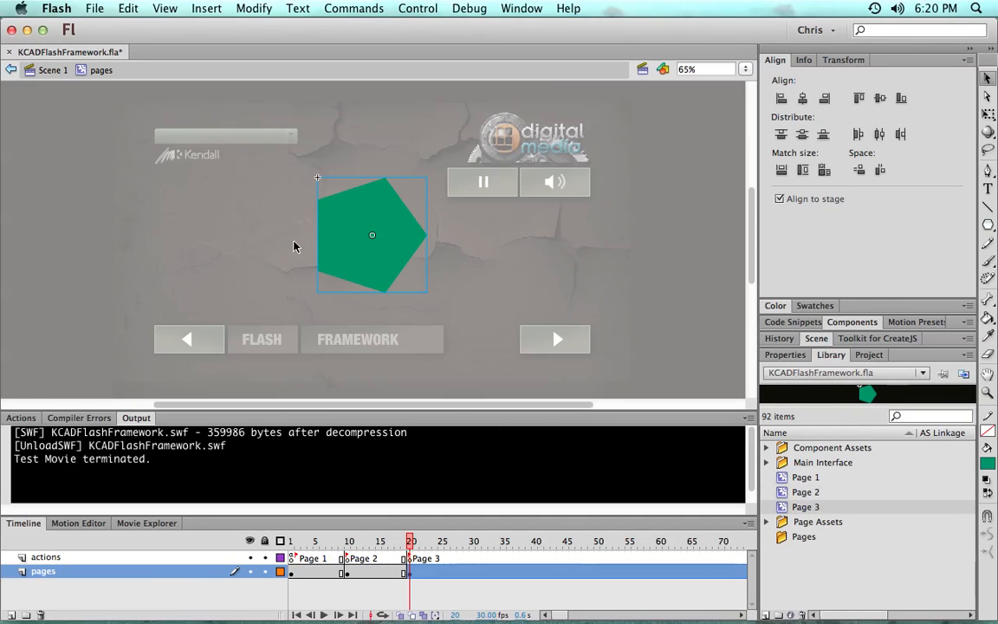
Return to Scene 1, reopen the pages clip and review its page keyframes between frames 1 and 20
click(260, 234)
drag(413, 541, 292, 544)
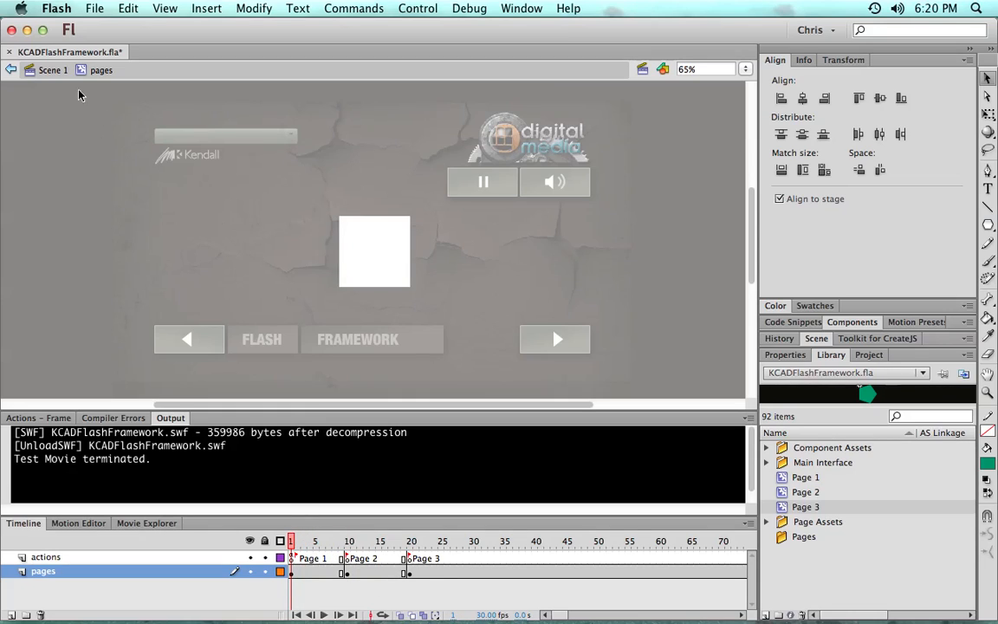
click(45, 70)
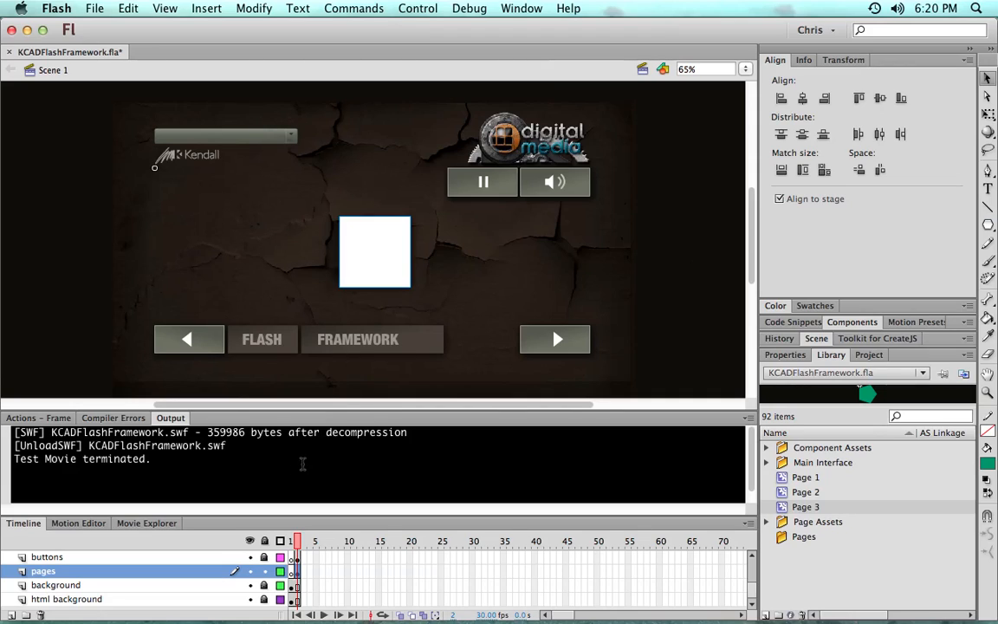
double_click(368, 241)
drag(291, 541, 410, 541)
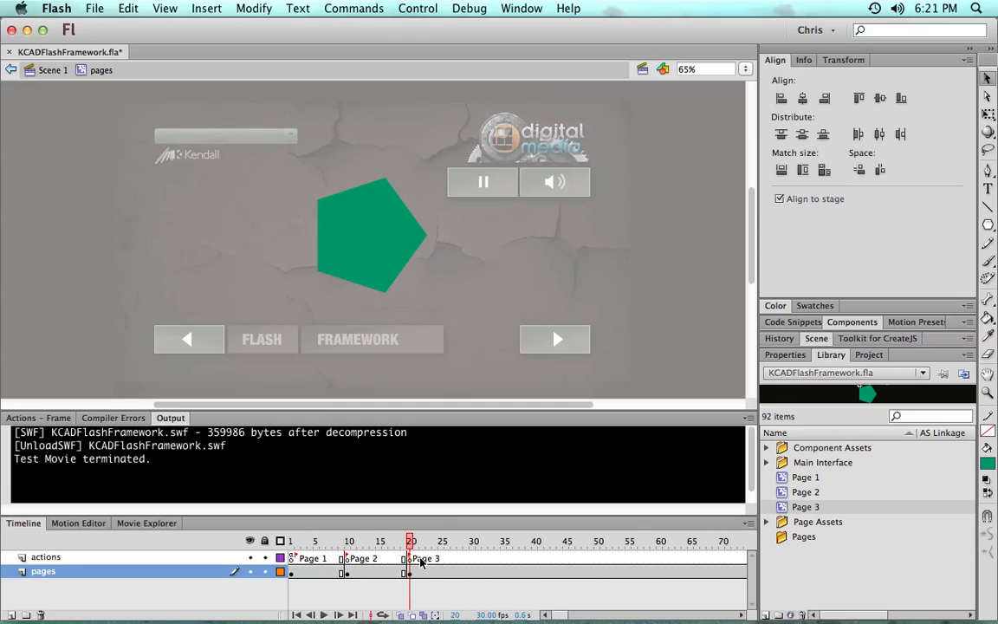
click(291, 573)
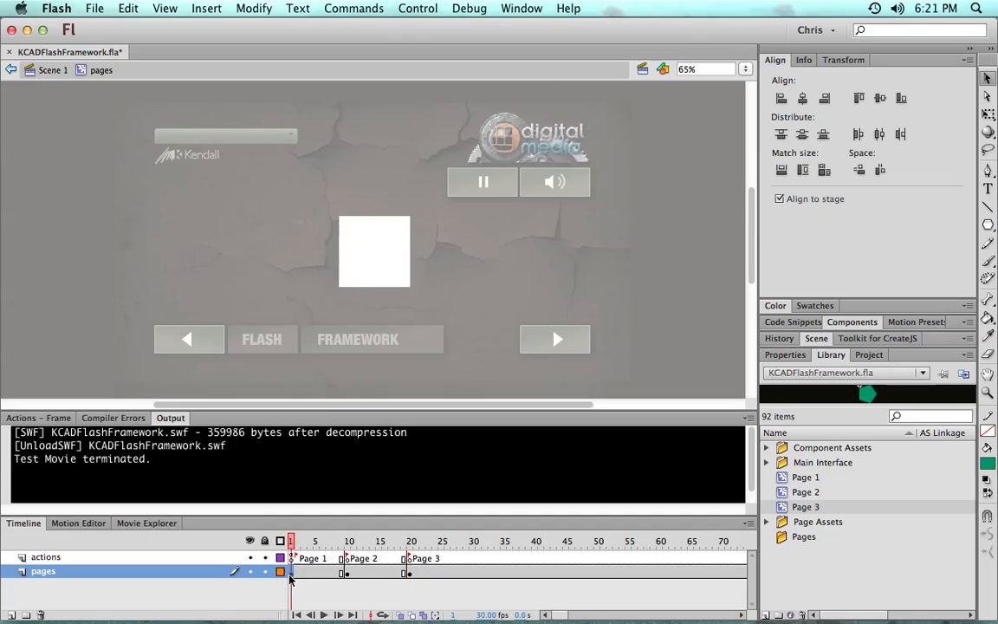
Open the Page 1 movie clip from frame 1 for editing and inspect its own single-layer timeline
key(Return)
click(294, 578)
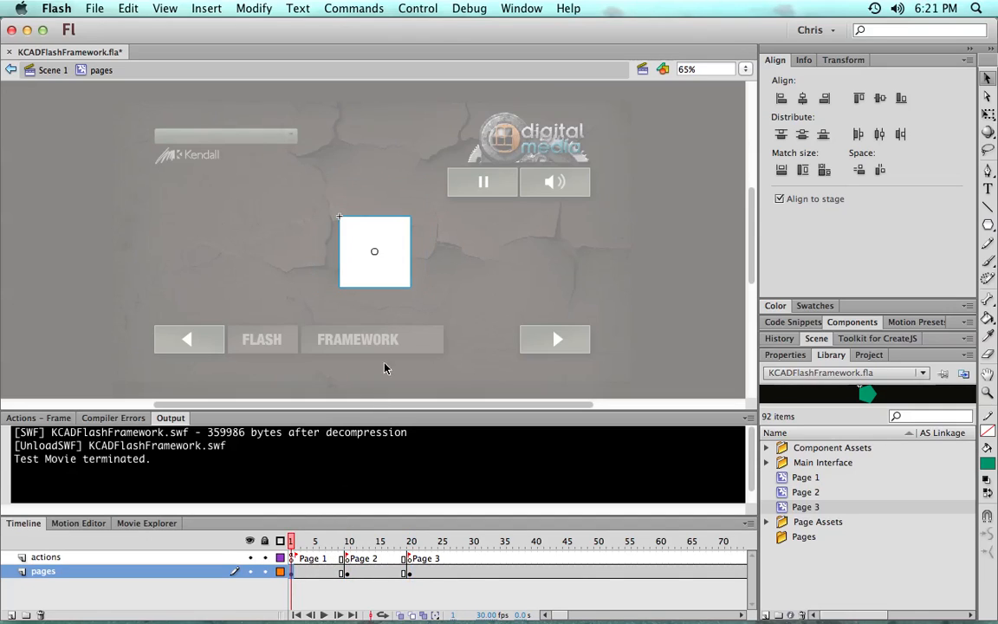
double_click(374, 245)
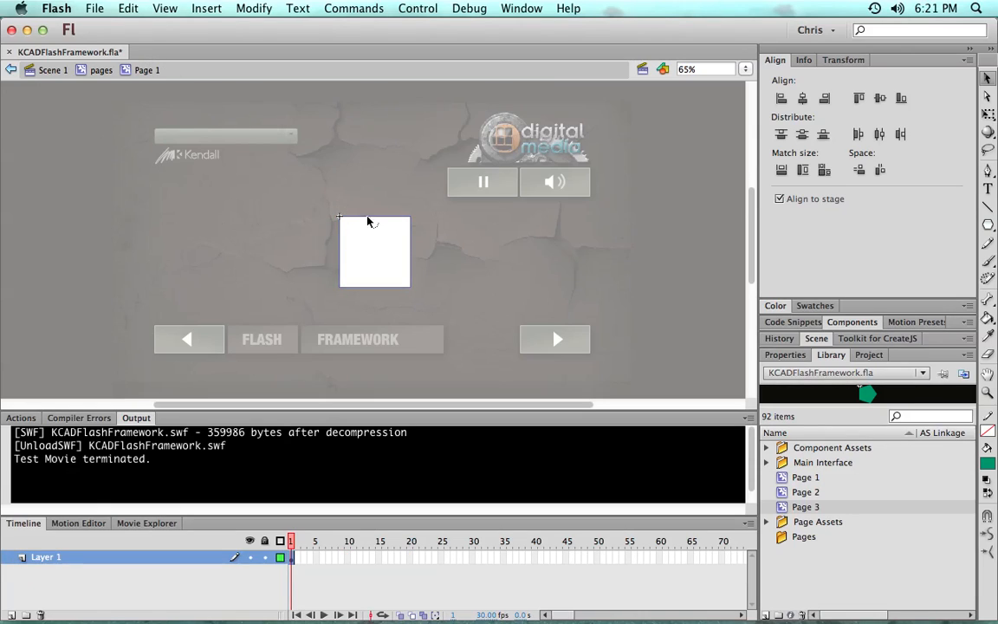
click(293, 559)
click(292, 560)
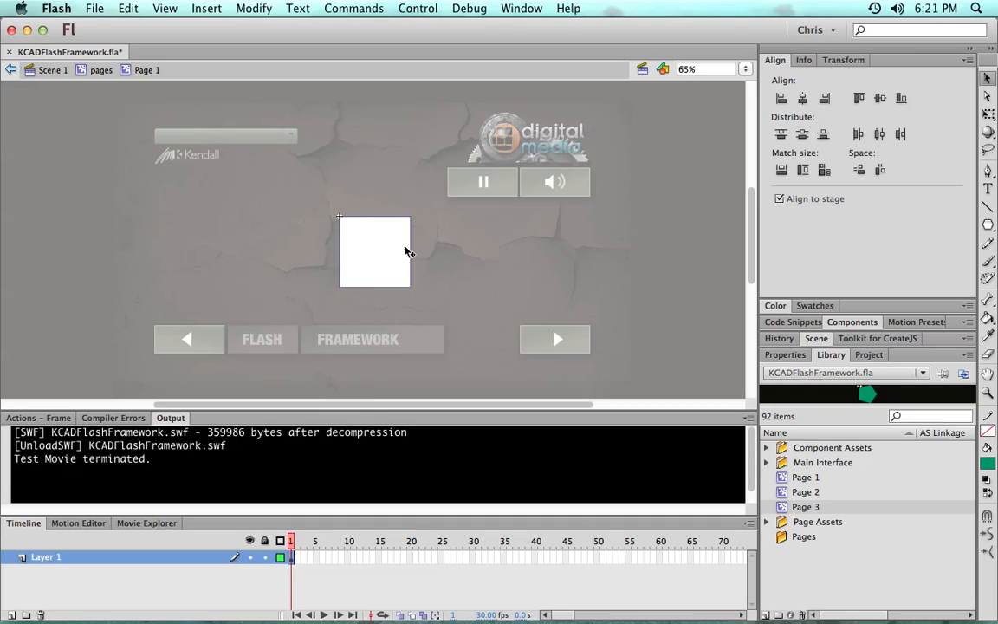
Test the movie, paging forward and back between Page 1 and Page 3, and try its sound toggle twice
key(super+Return)
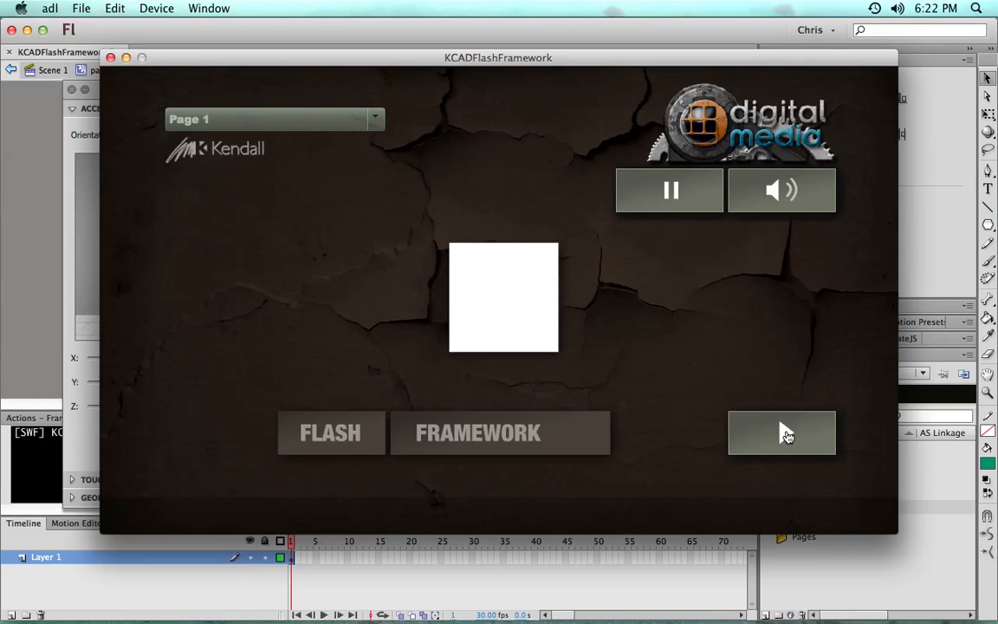
click(787, 433)
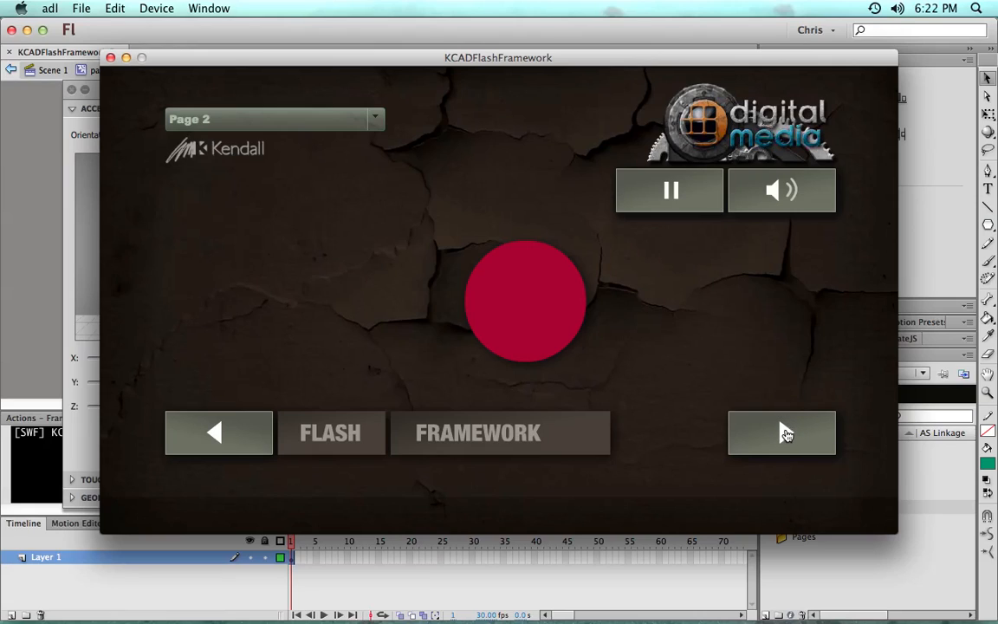
click(787, 433)
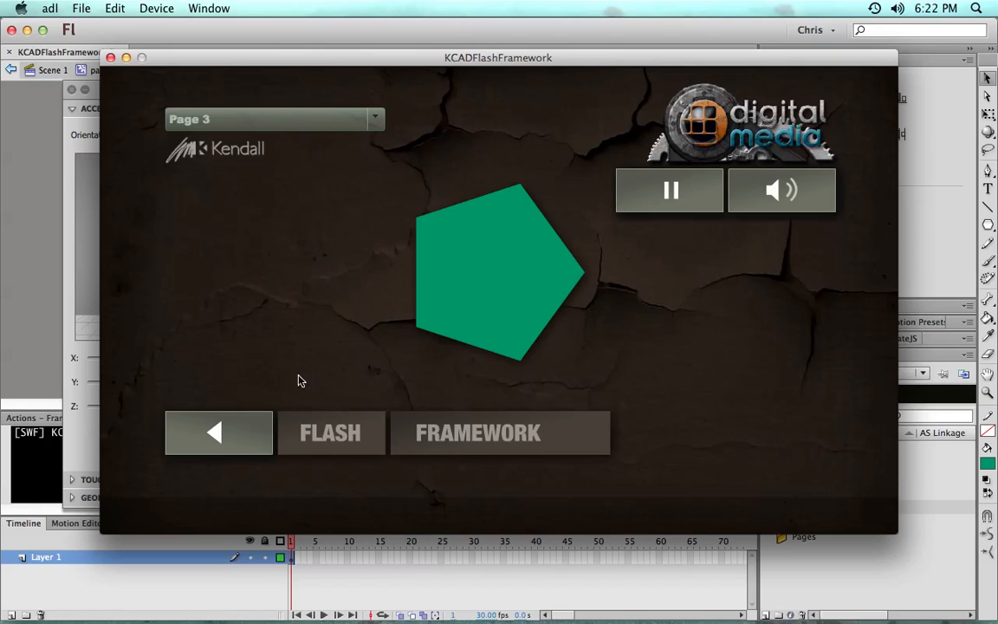
click(262, 433)
click(240, 433)
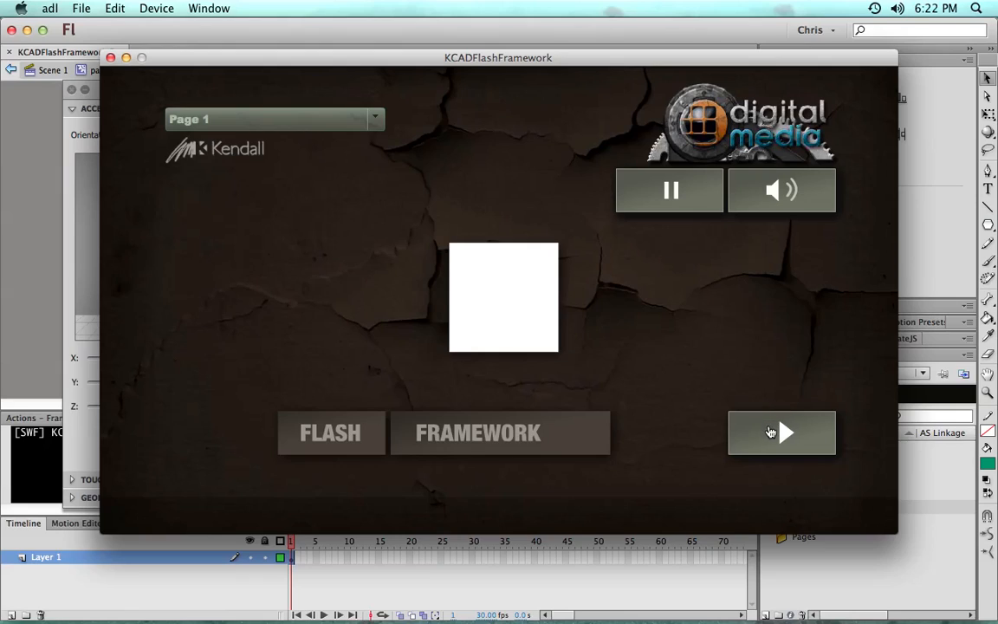
click(767, 433)
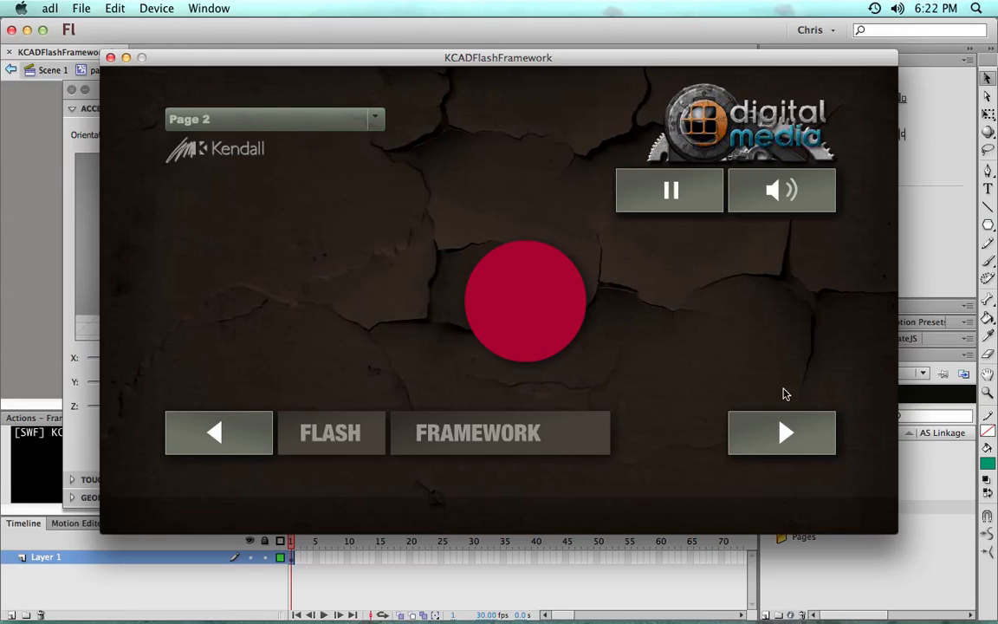
click(785, 431)
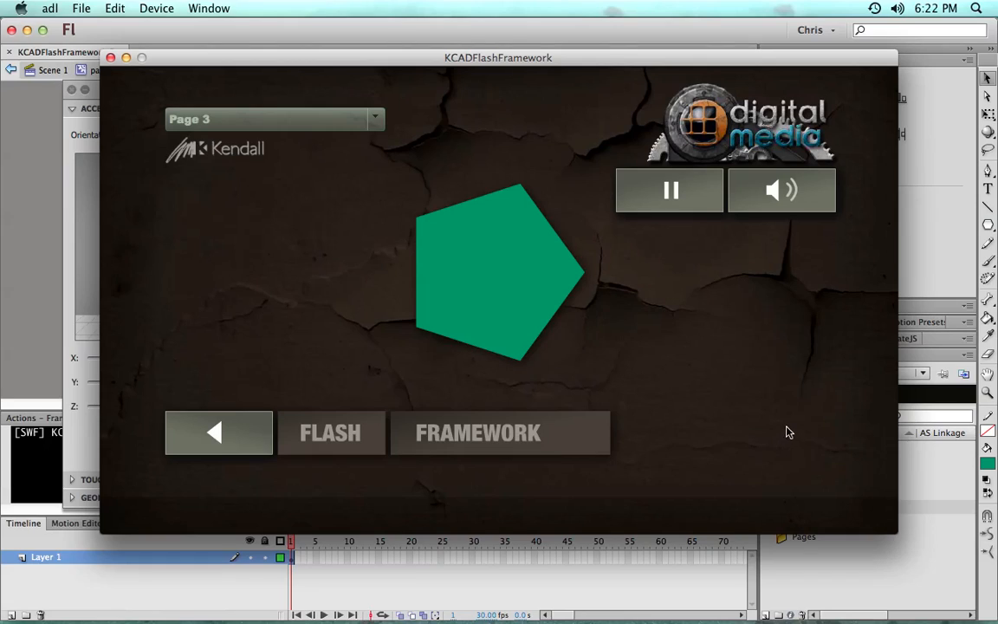
click(241, 433)
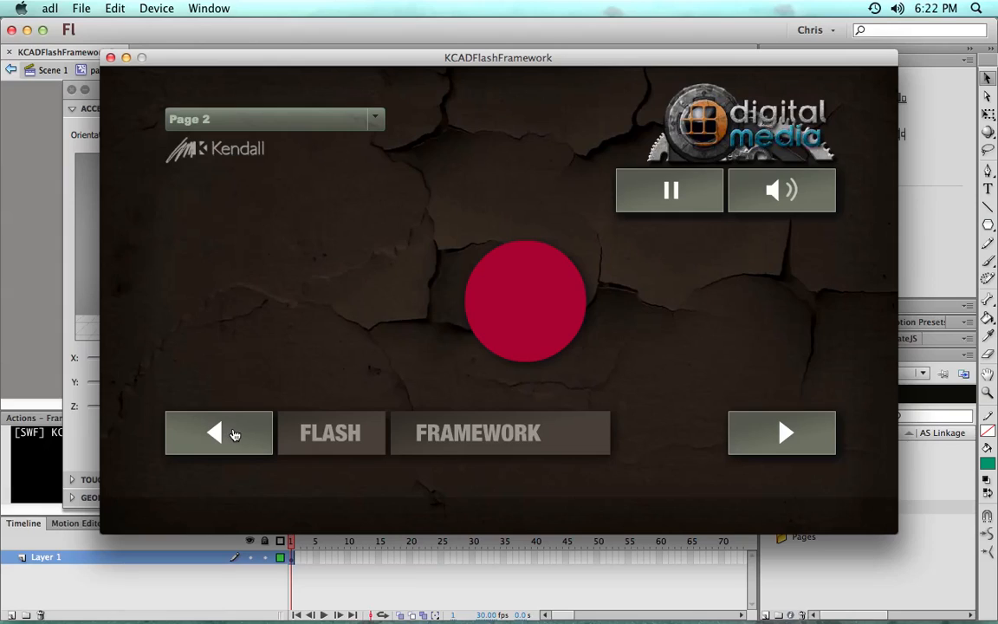
click(232, 433)
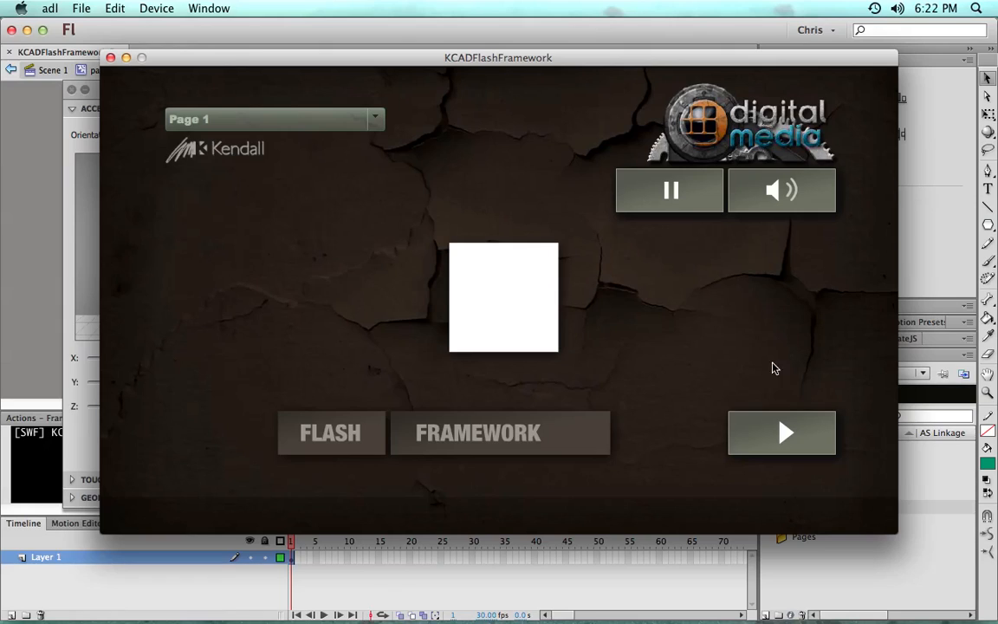
click(783, 432)
click(784, 432)
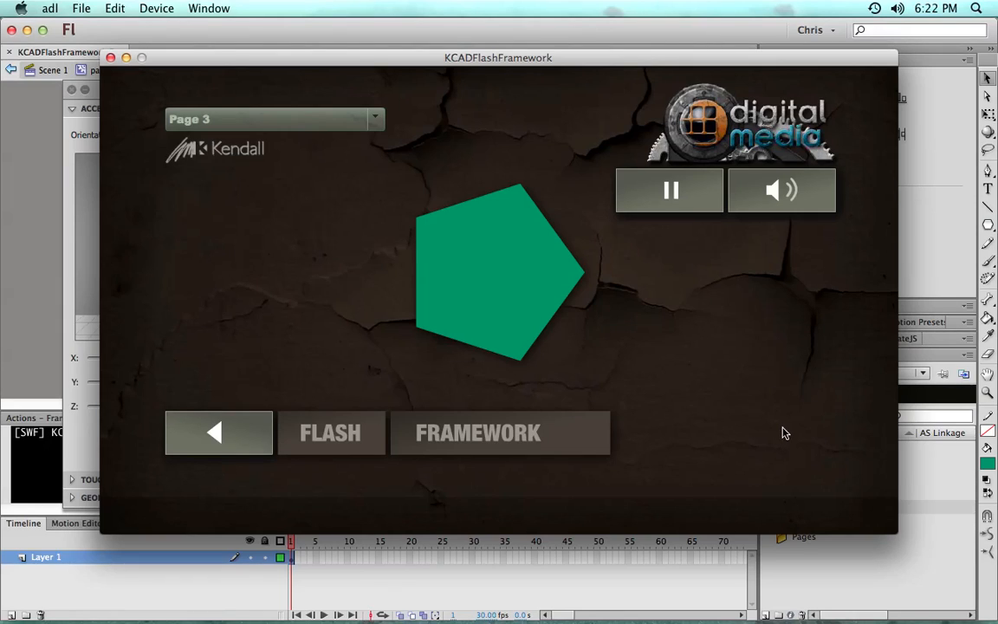
click(221, 431)
click(221, 431)
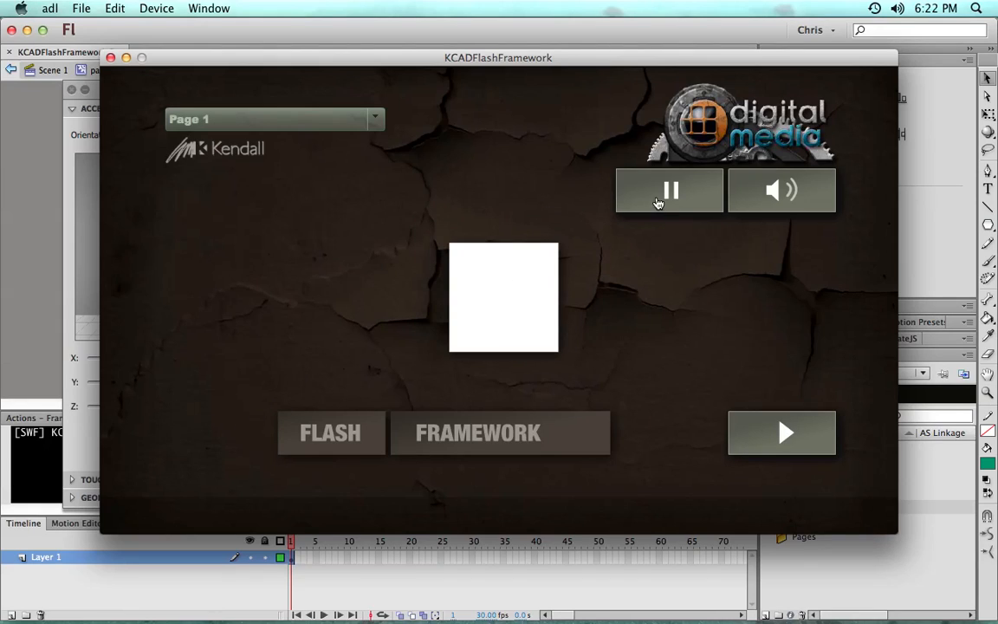
click(790, 191)
click(776, 191)
Switch to the Simulator window to pause the test movie, resume it from its own window and close the preview
click(71, 128)
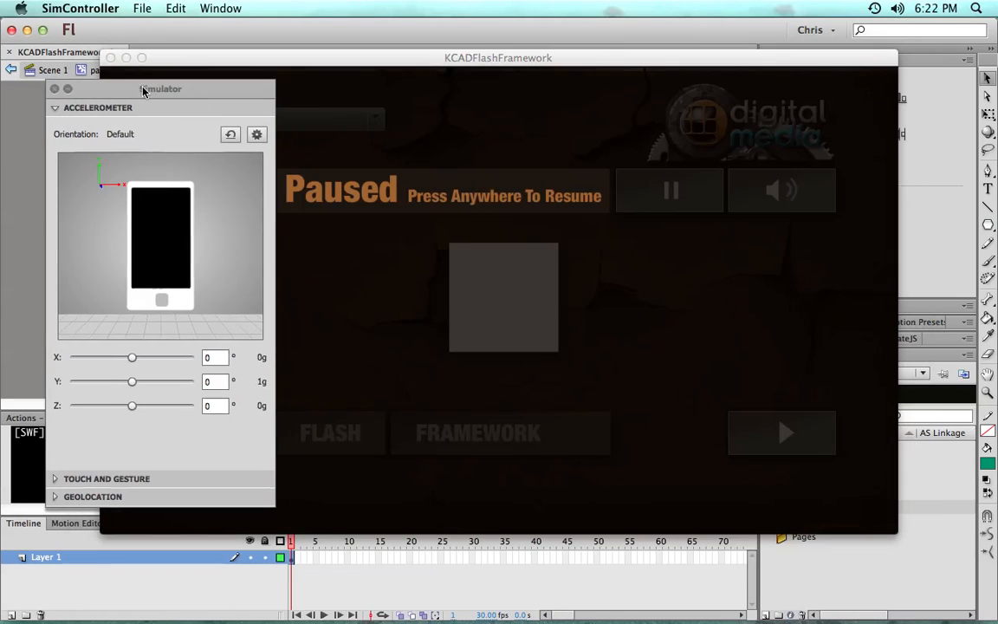
drag(149, 92, 113, 97)
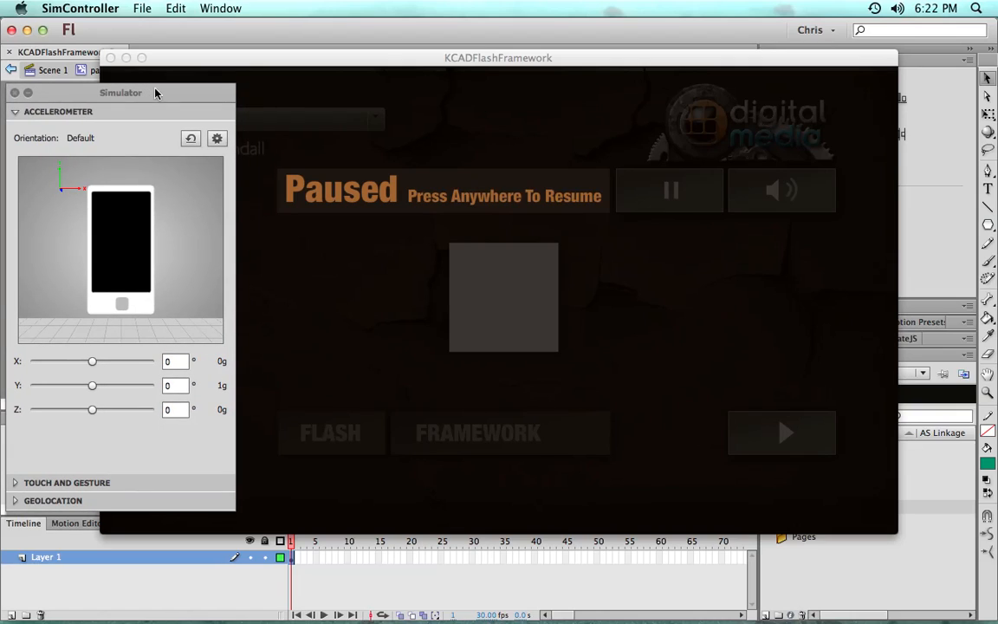
click(400, 66)
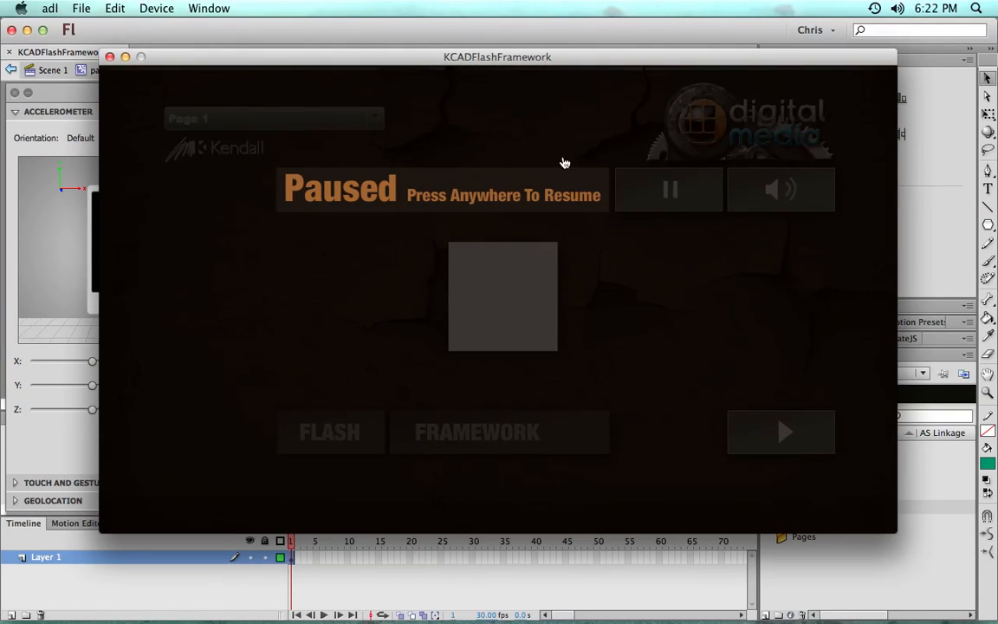
click(651, 296)
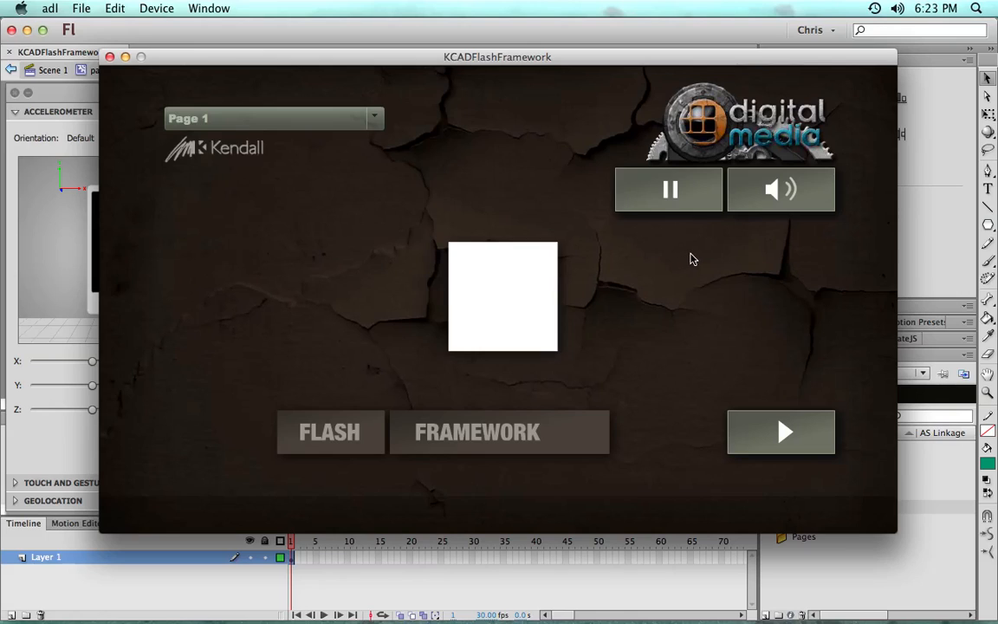
click(109, 56)
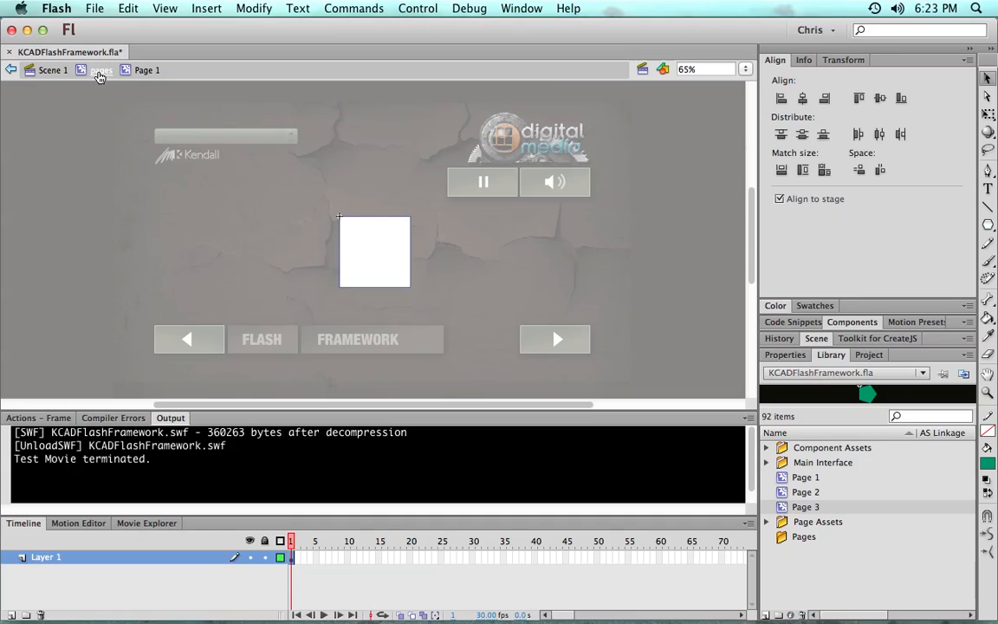
Return from the Page 1 clip through pages to Scene 1 and compare main timeline frames 1 and 2
click(95, 72)
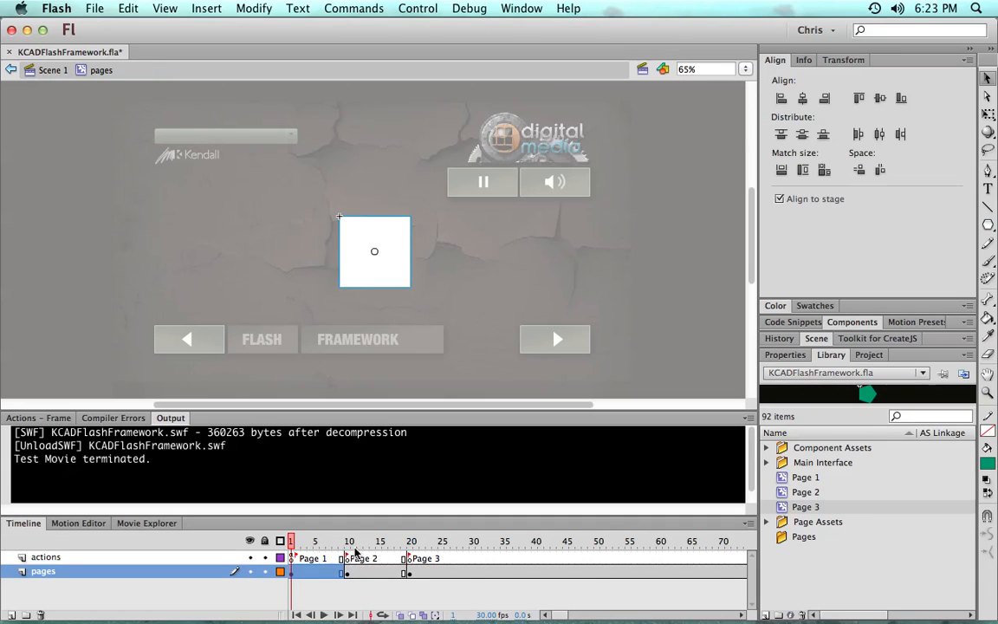
click(54, 72)
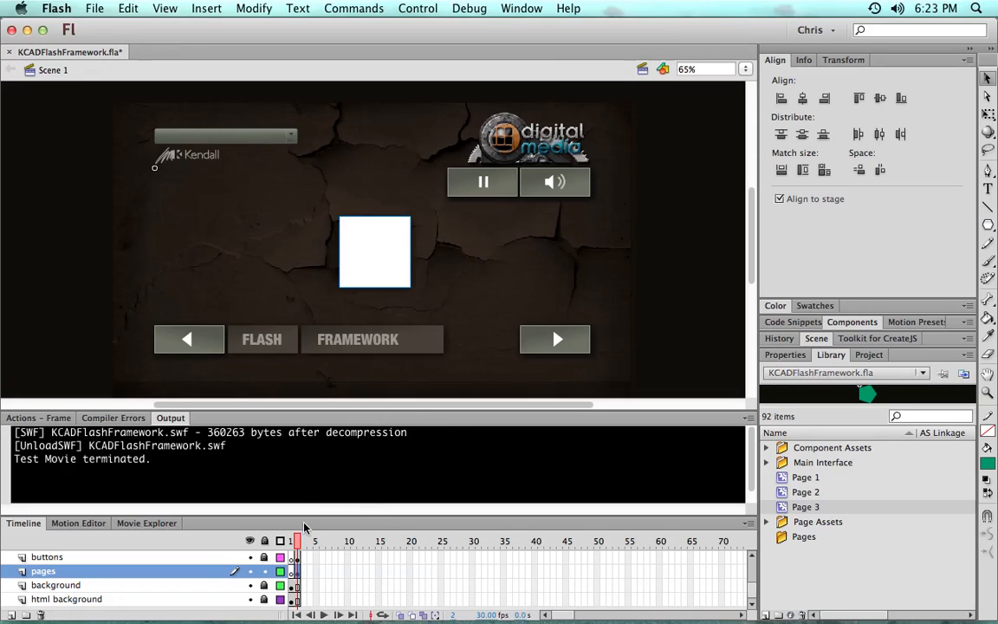
click(290, 543)
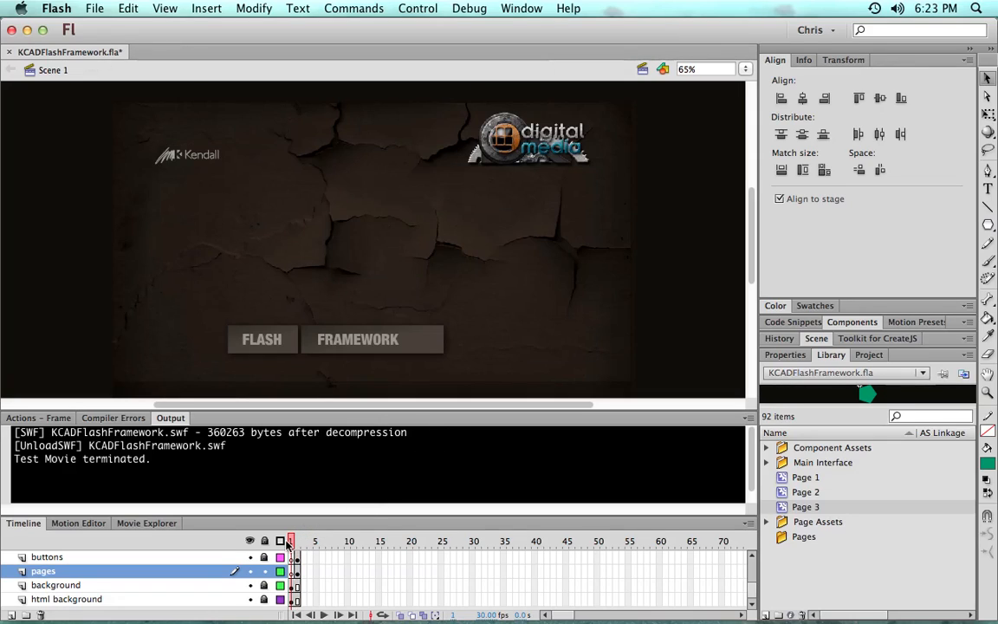
click(296, 542)
Set the document's publish target to AIR 3.4 for Android and open that target's settings
click(795, 355)
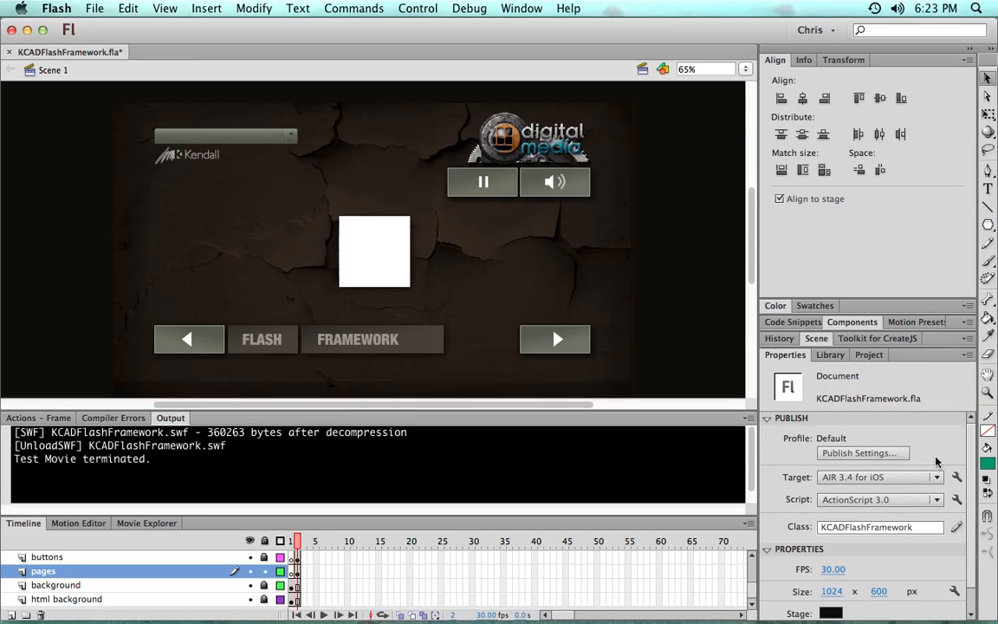
click(934, 477)
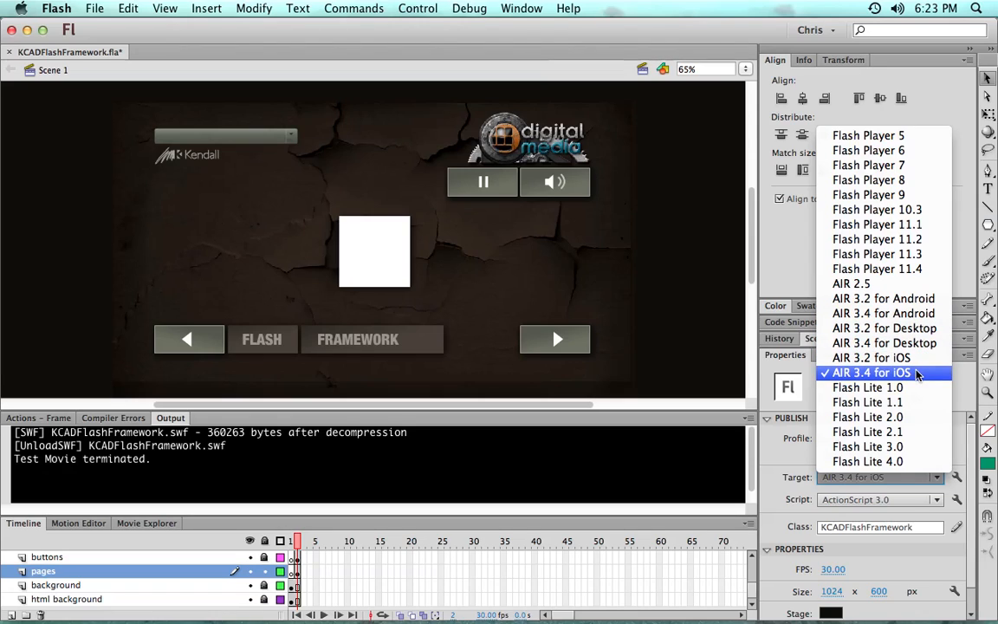
click(902, 314)
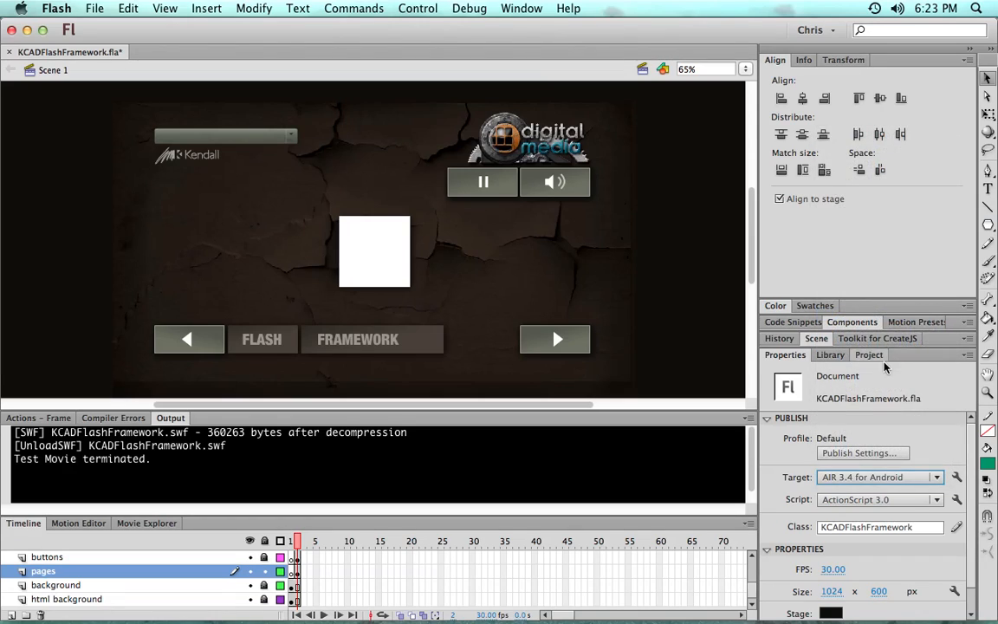
click(957, 477)
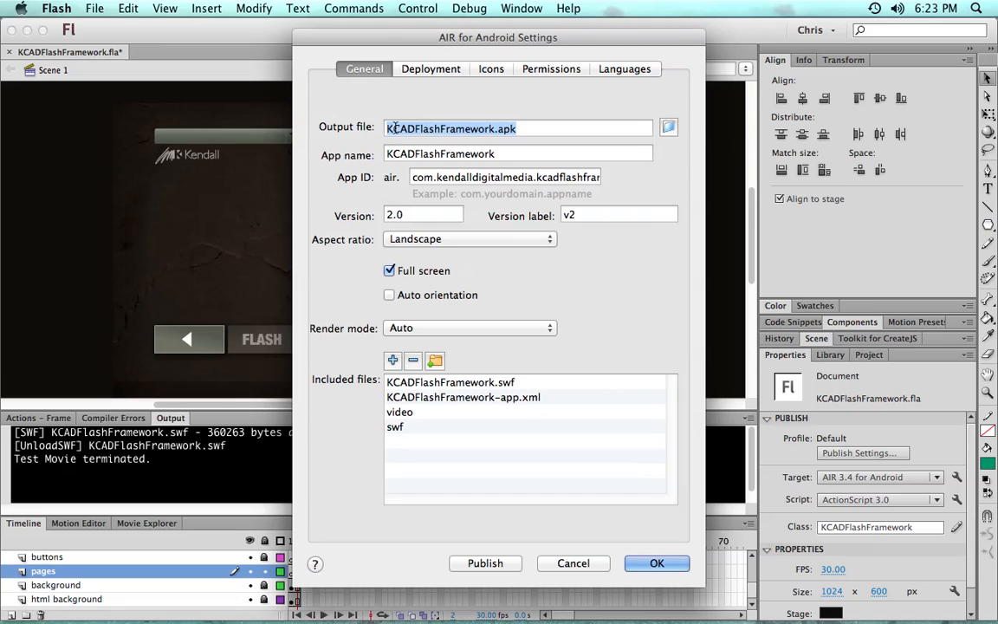
Review the Android icon assignments for the 36x36, 48x48 and 72x72 sizes
click(490, 72)
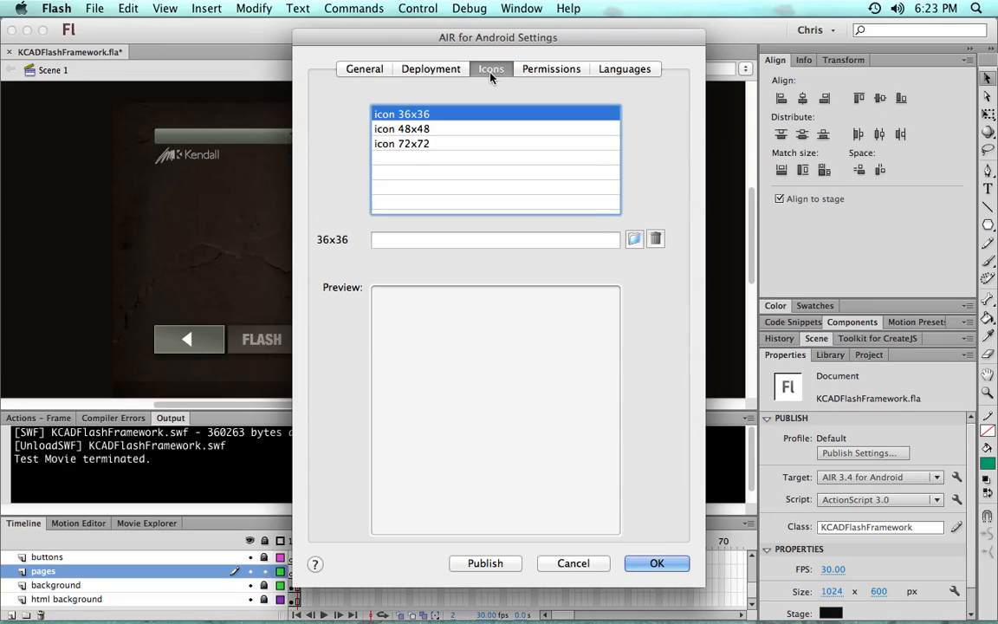
click(423, 130)
key(Down)
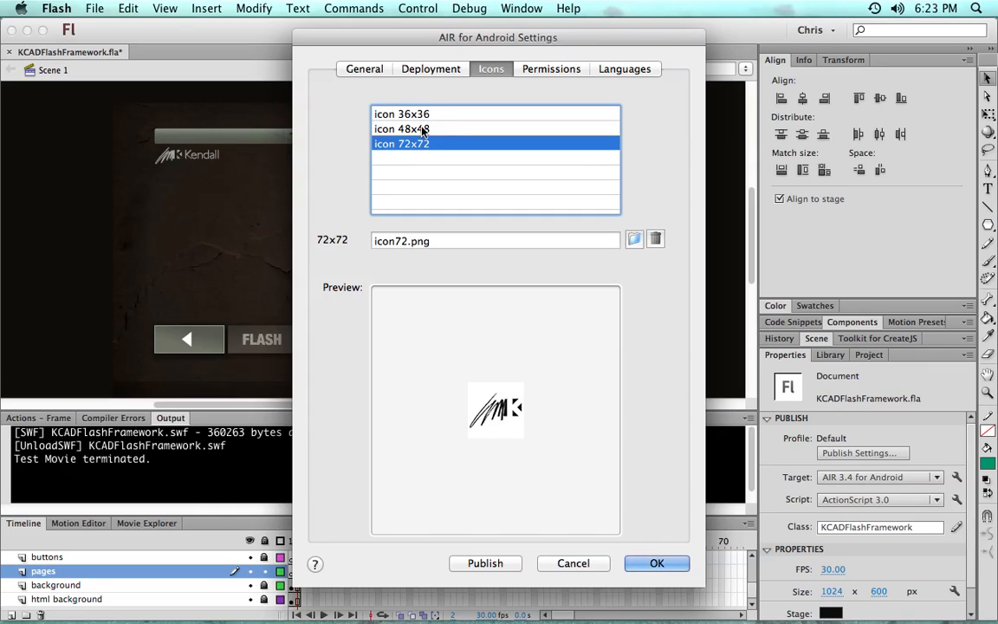
click(422, 129)
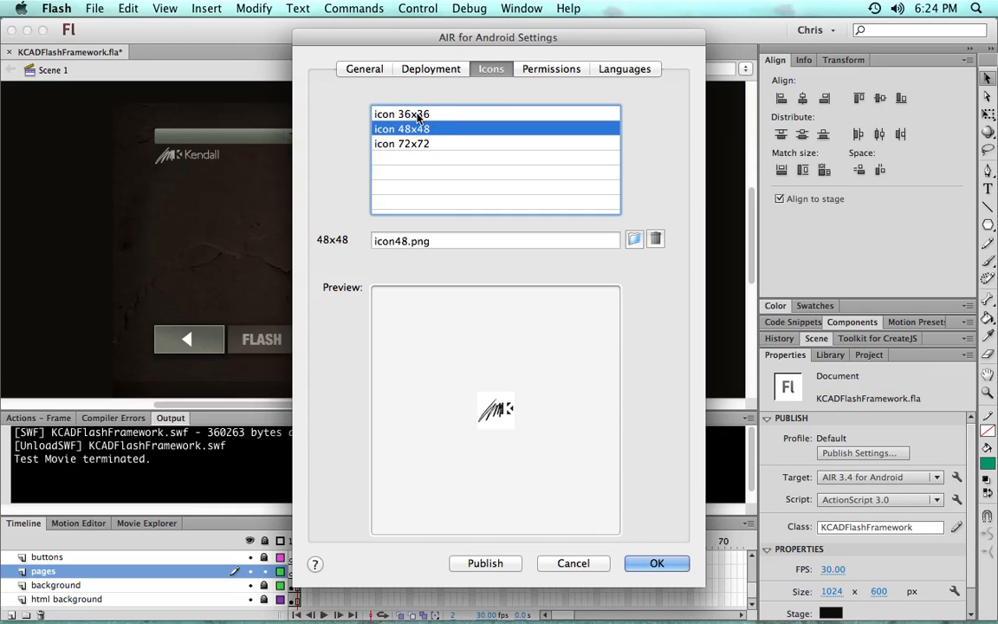
click(419, 116)
click(417, 129)
key(Down)
click(417, 129)
key(Down)
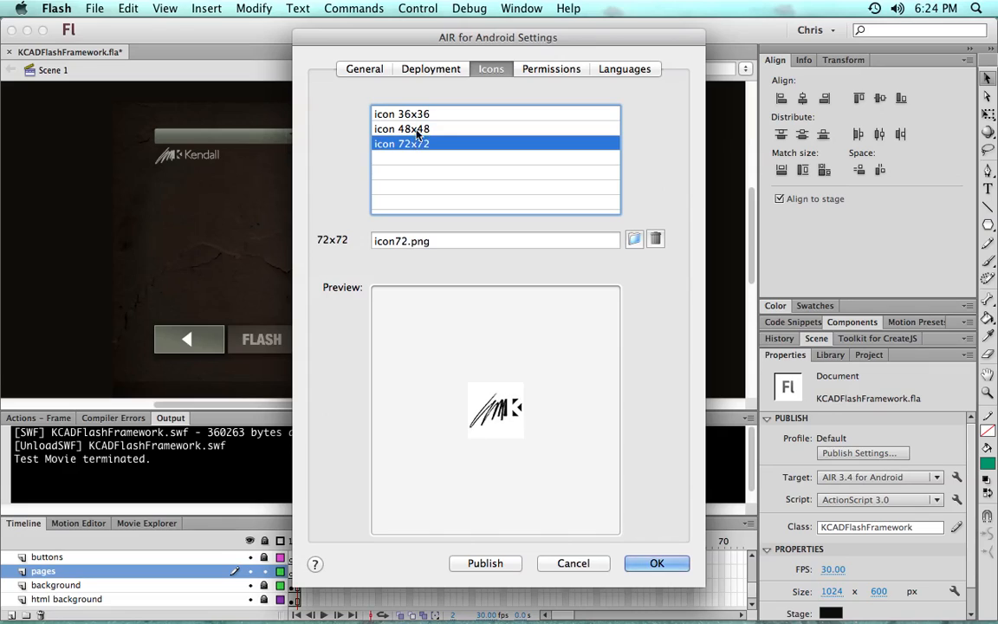
click(417, 130)
click(420, 115)
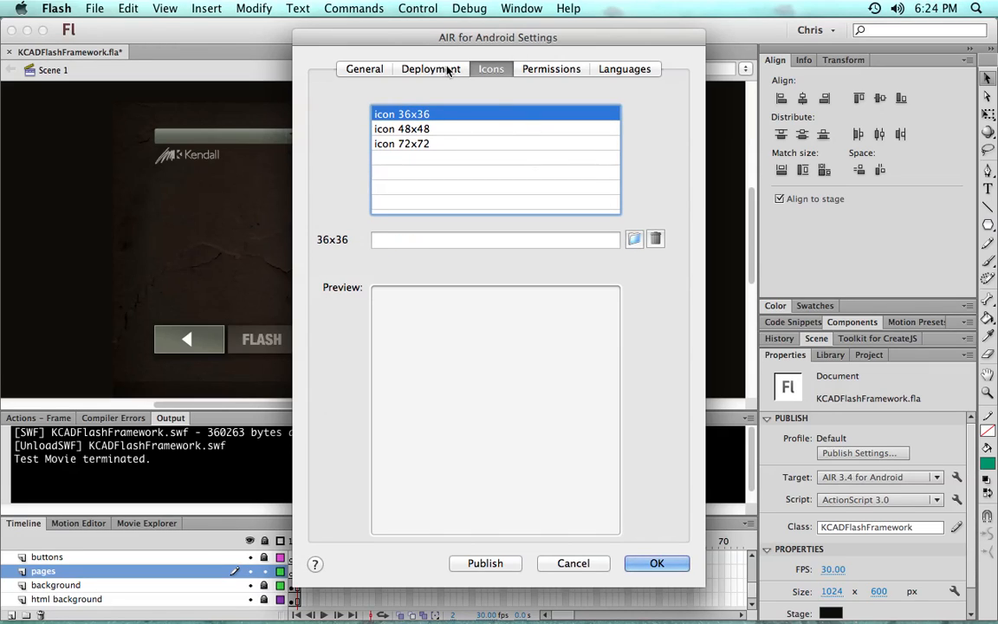
Assign icon36.png as the 36x36 Android icon and check its preview
click(633, 239)
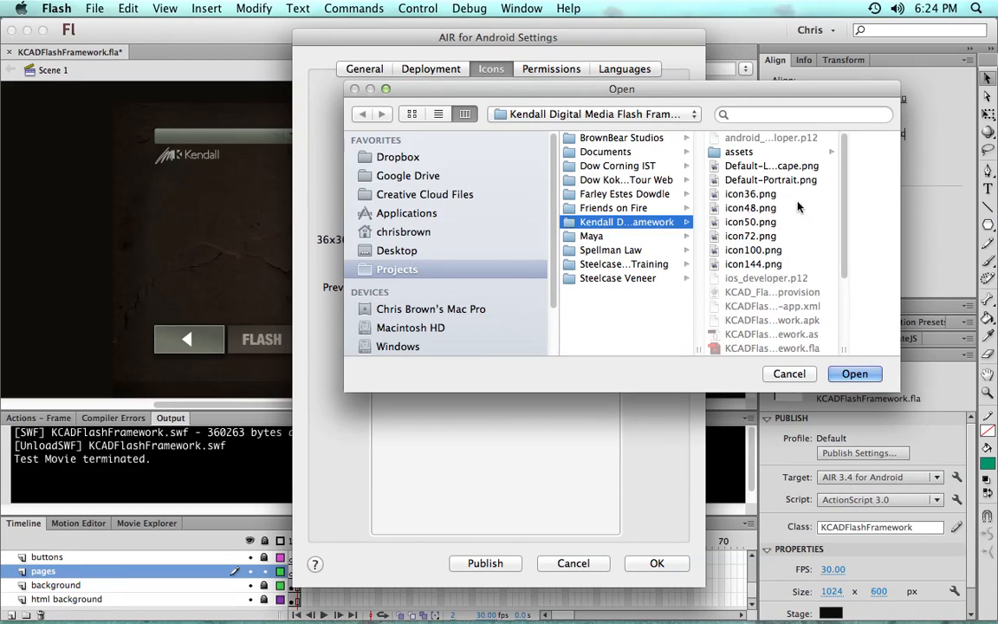
click(750, 194)
click(855, 374)
click(455, 130)
click(421, 113)
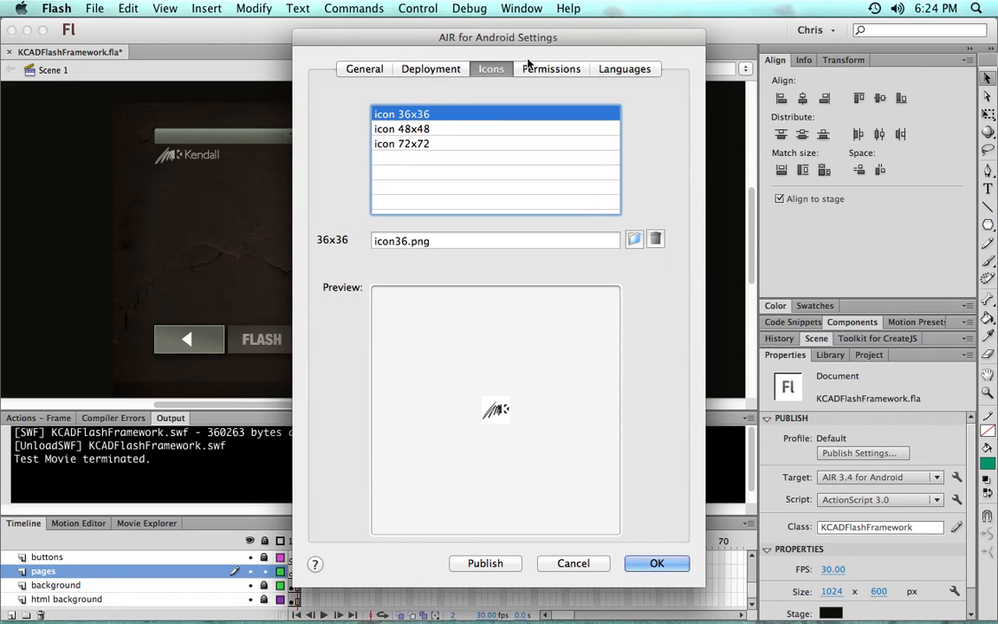
Inspect the Android deployment certificate path, enable remembering the password for this session and enter the certificate password
click(429, 69)
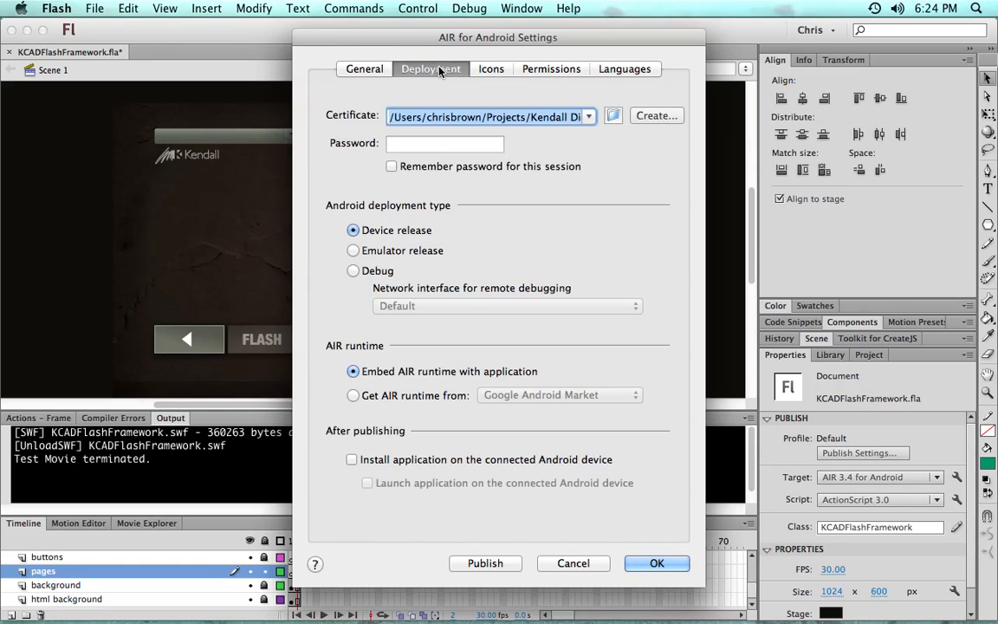
click(555, 117)
drag(571, 117, 667, 118)
drag(577, 116, 597, 118)
click(391, 166)
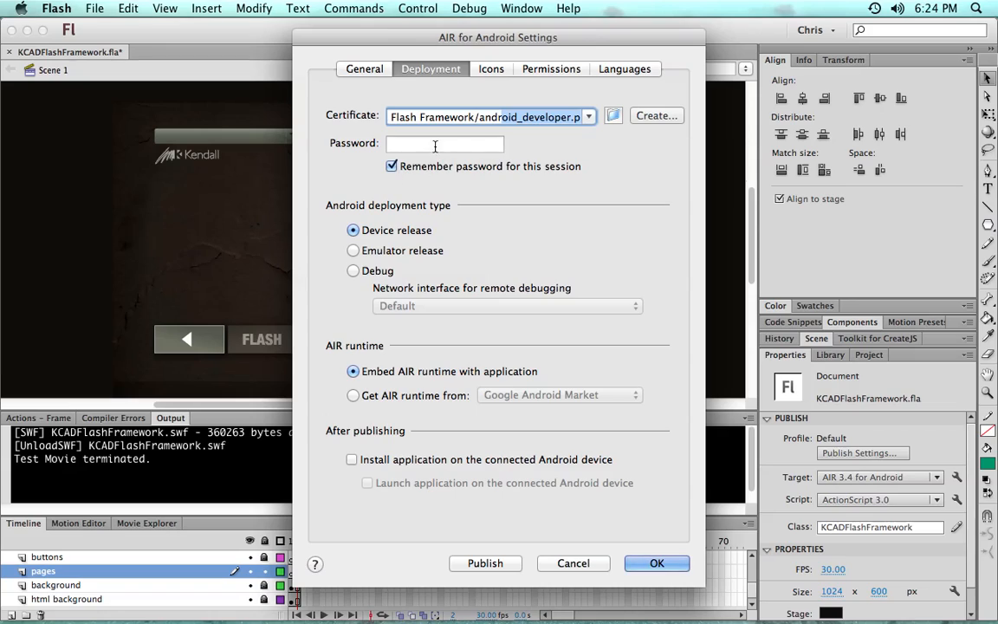
click(465, 143)
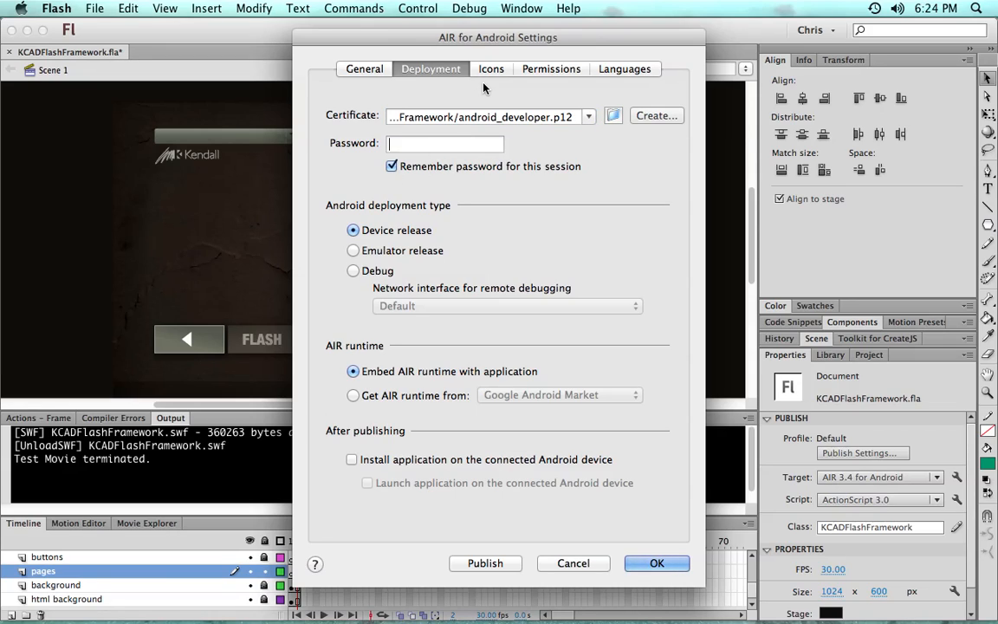
text(••••••)
Enable installing and launching the application on the connected Android device, and cancel the Android settings
click(352, 461)
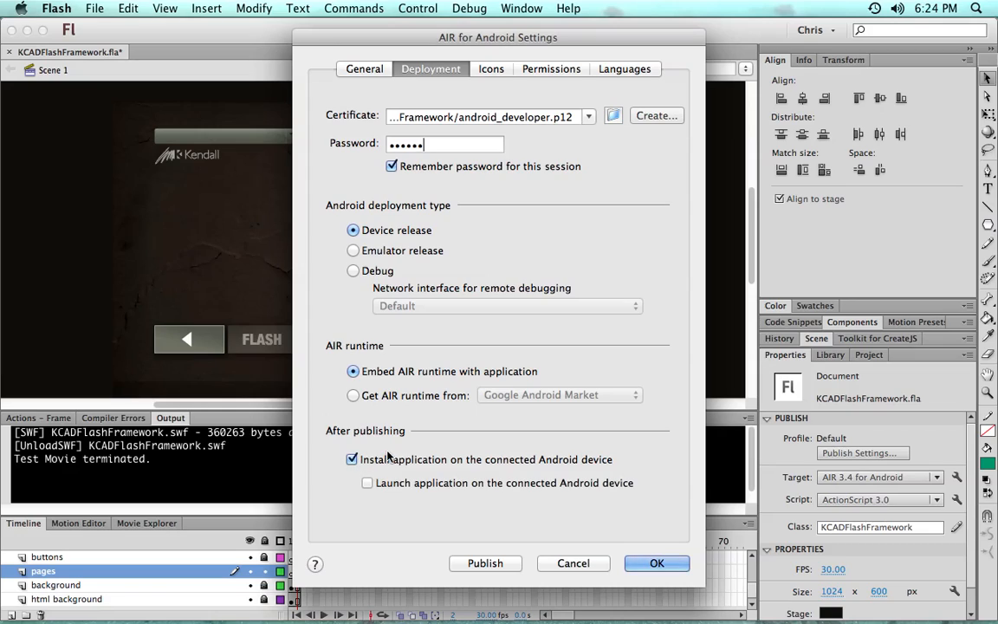
click(367, 483)
click(574, 564)
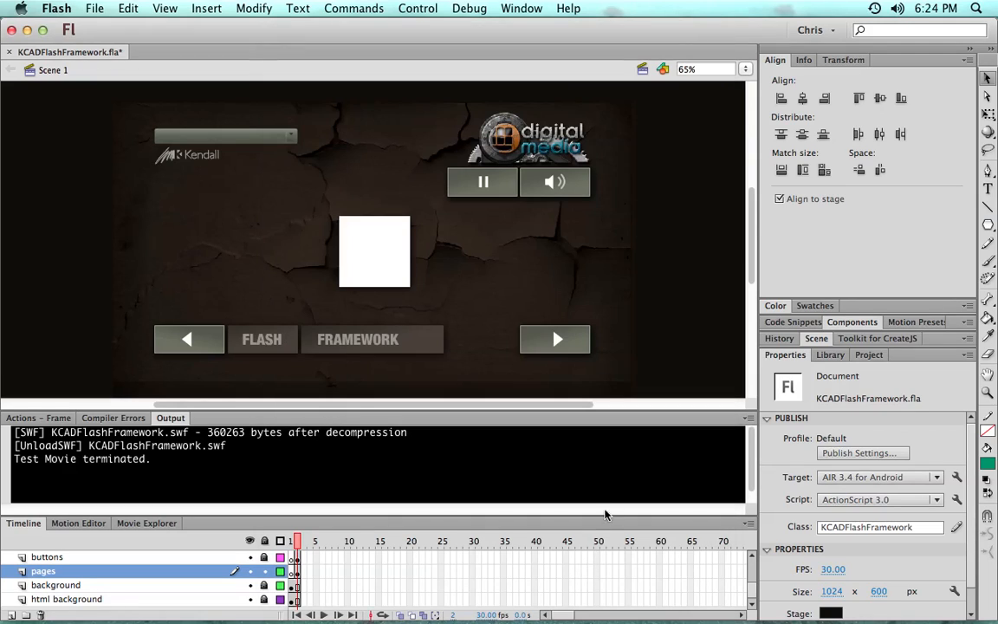
Set the publish target back to AIR 3.4 for iOS and open that target's settings
click(938, 484)
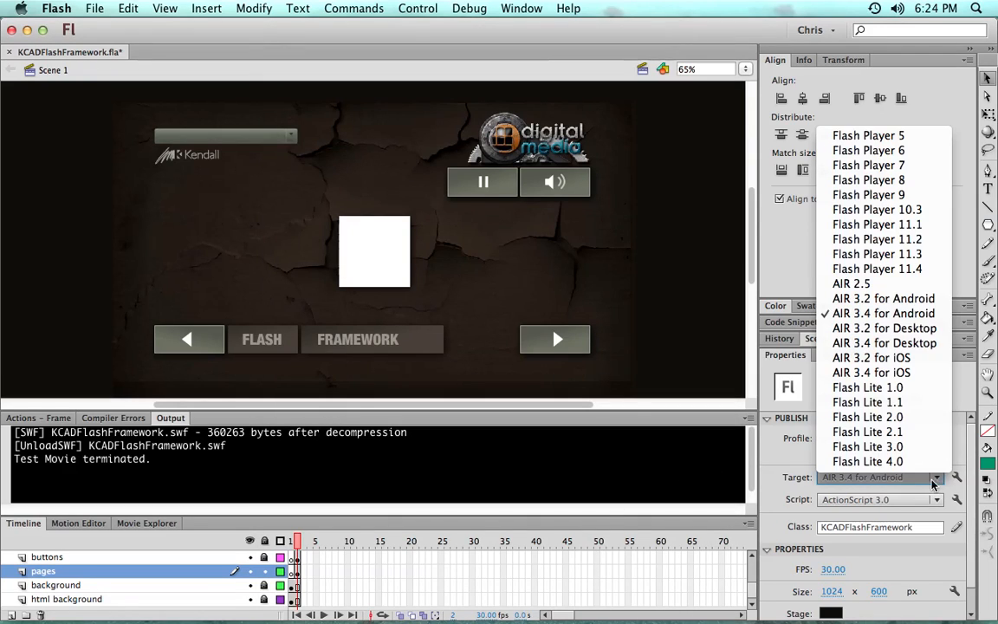
click(902, 374)
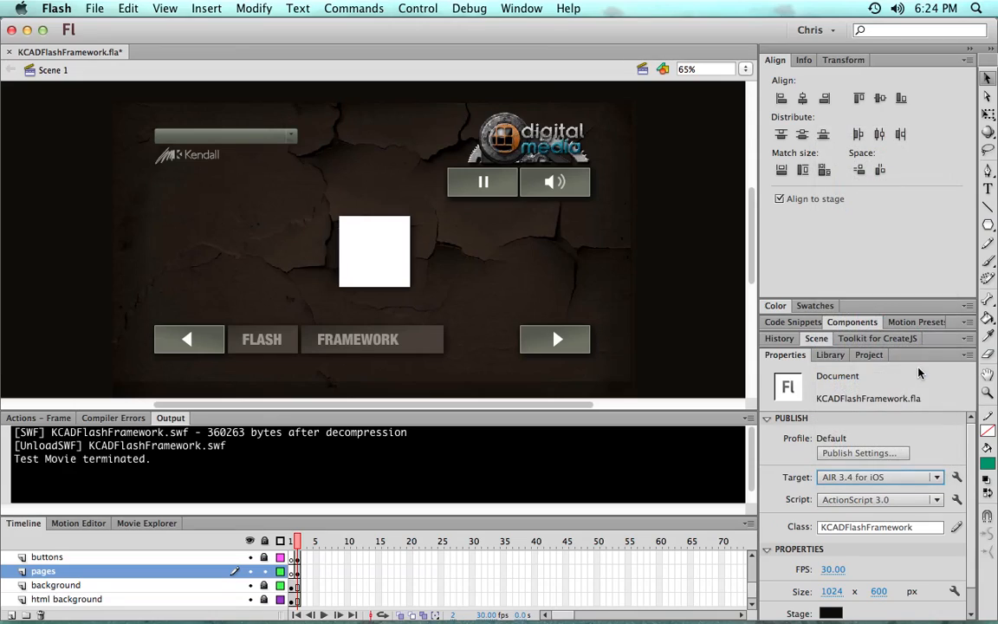
click(957, 478)
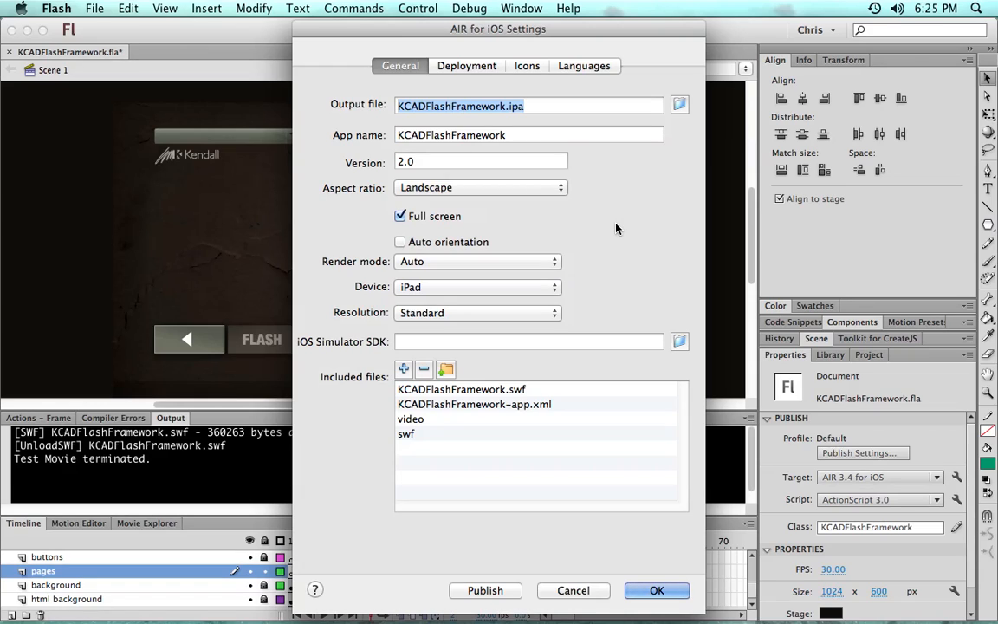
Review the iOS icon files assigned to the iPad sizes, from 48x48 up to 144x144
click(528, 67)
click(446, 165)
click(447, 179)
click(446, 193)
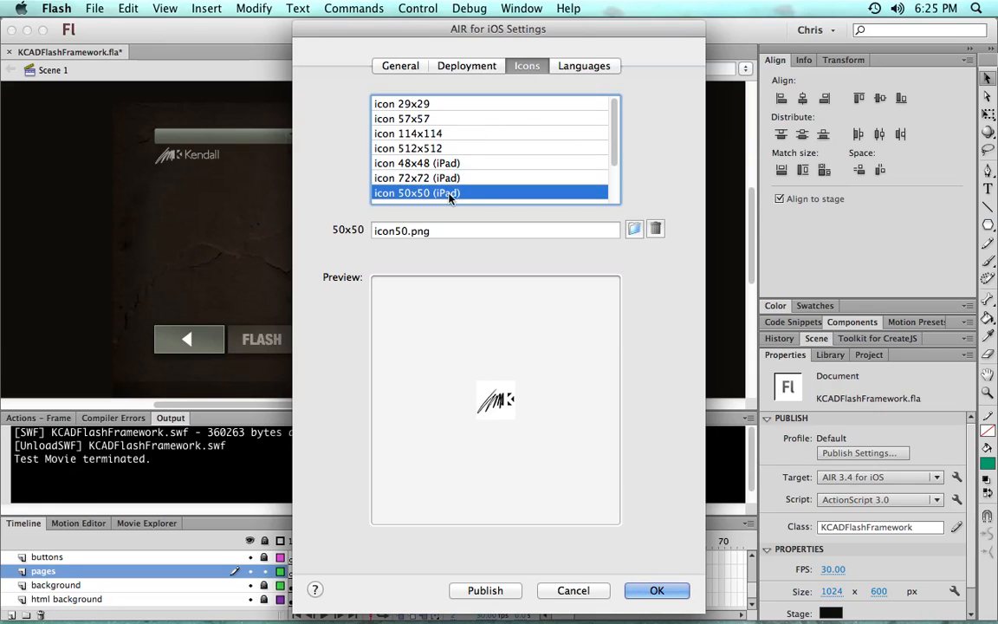
scroll(601, 184, down, 2)
click(601, 167)
click(601, 182)
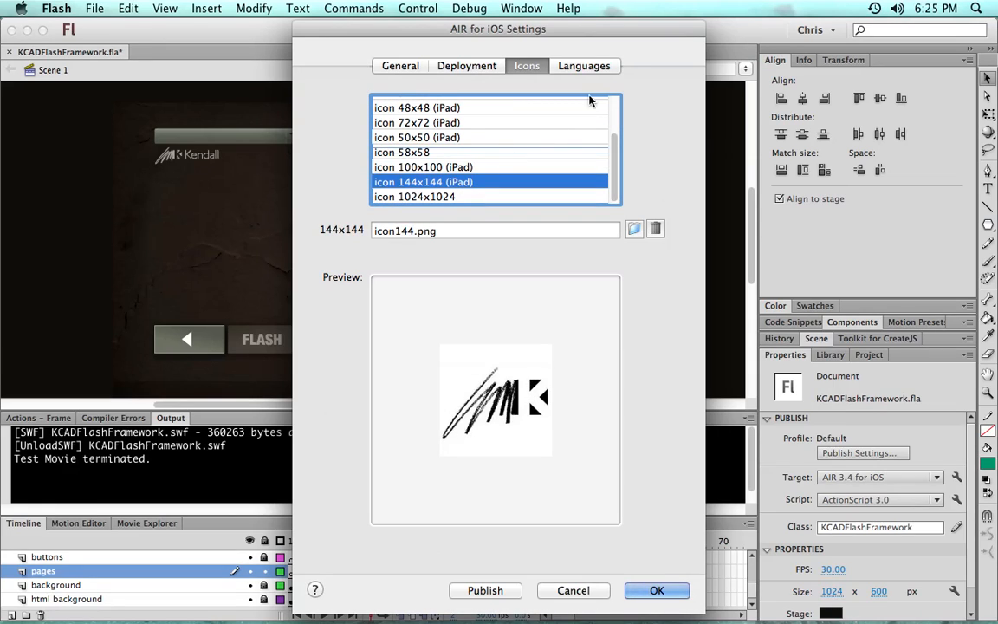
Examine the iOS language and deployment settings, including the full certificate path, and accept the dialog
click(584, 66)
click(475, 67)
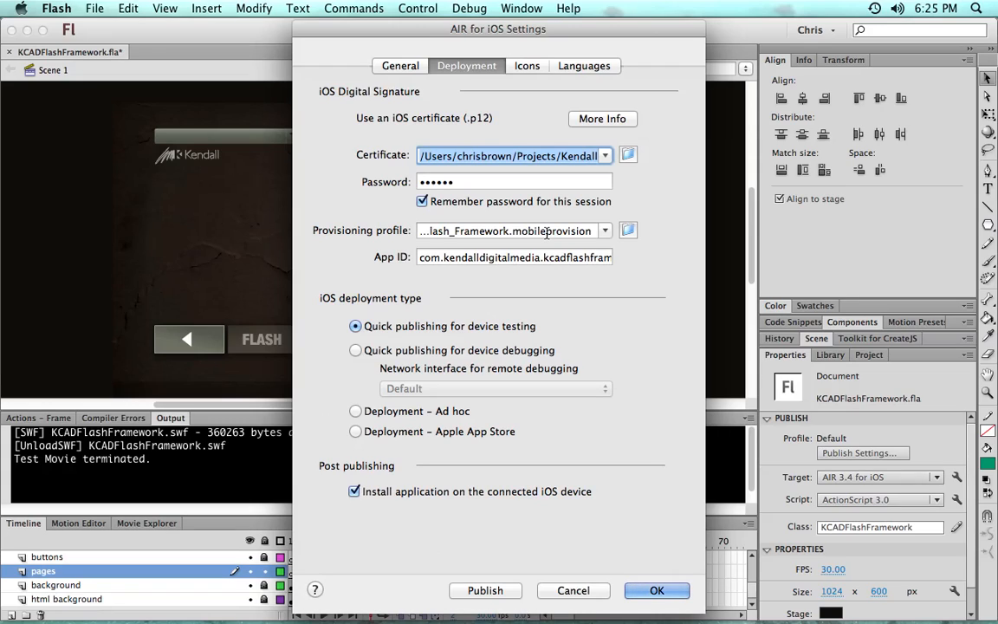
click(536, 156)
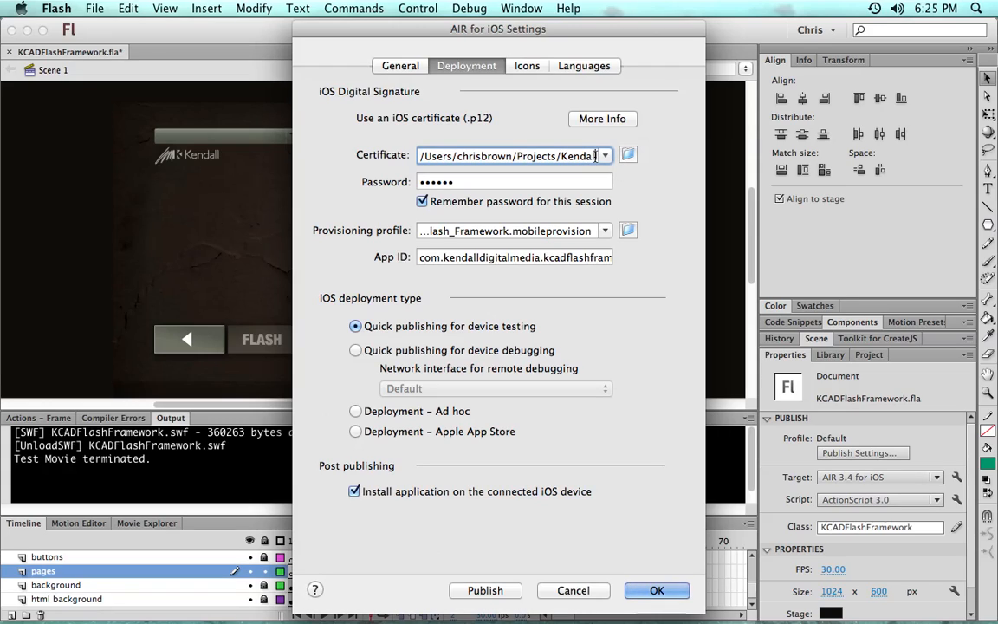
key(Right)
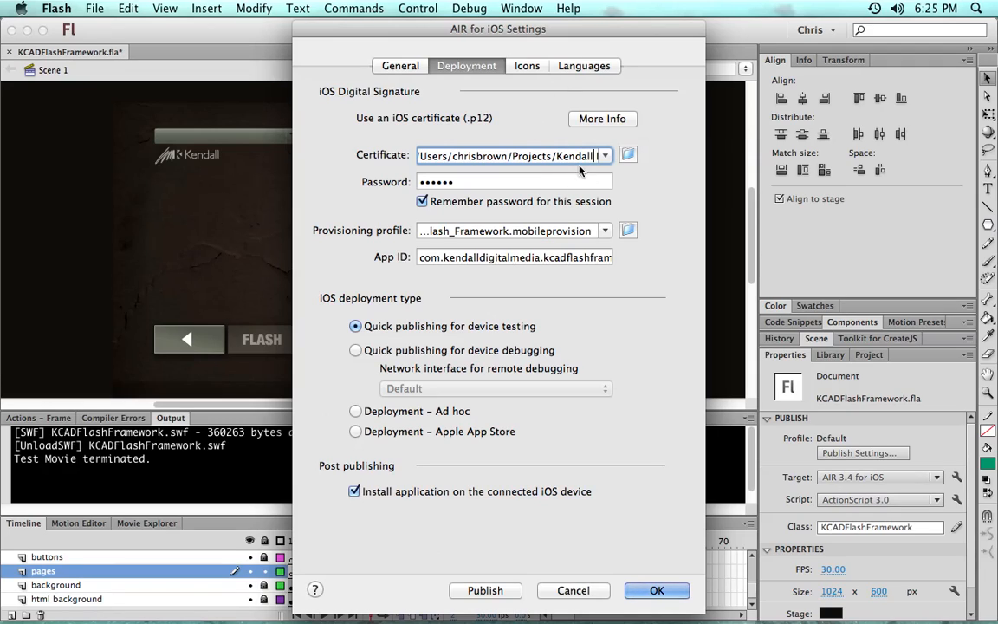
drag(579, 158, 624, 155)
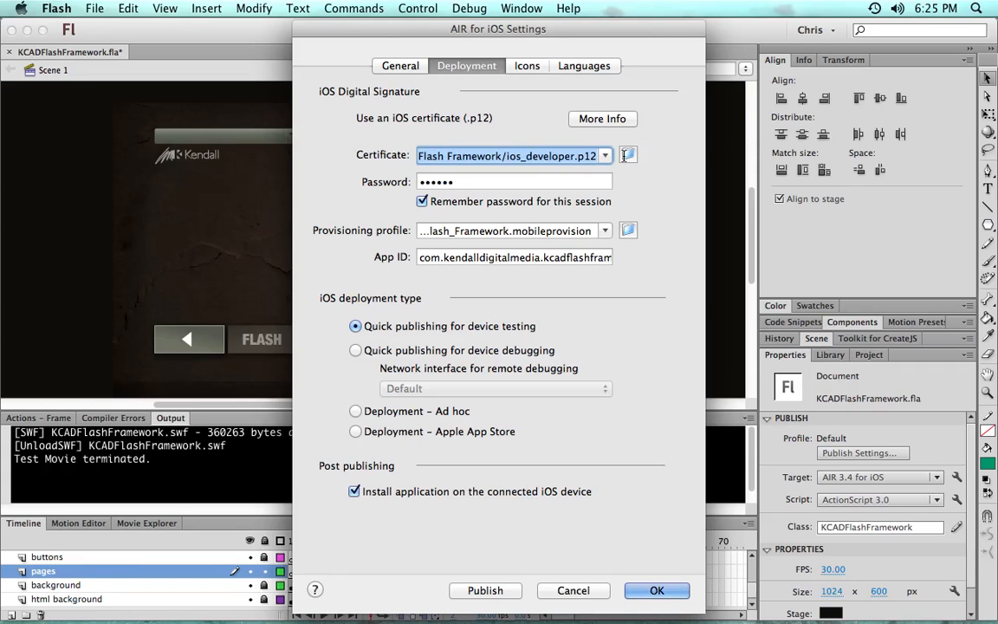
click(559, 156)
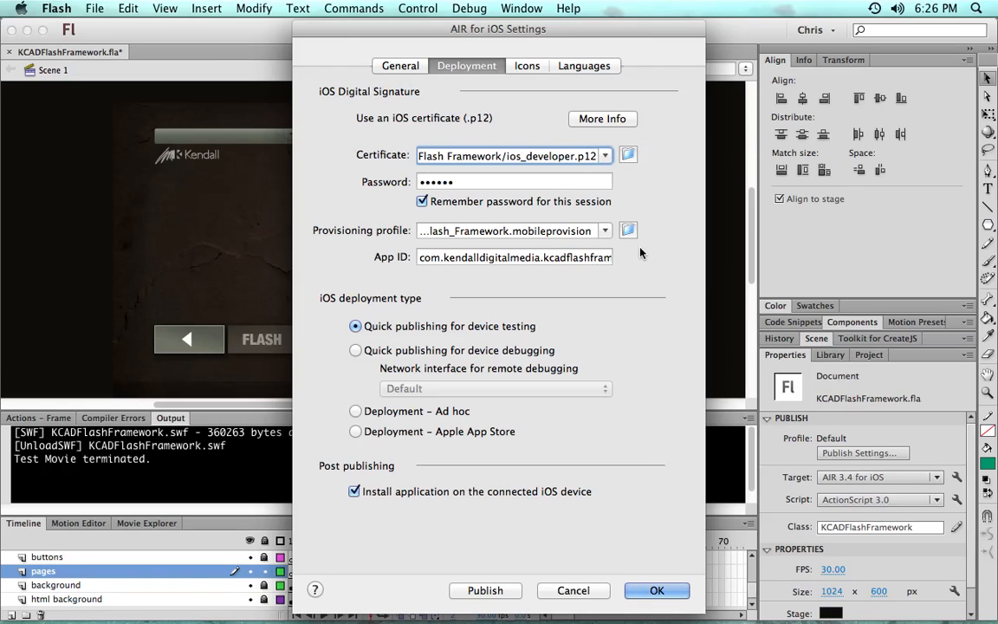
click(658, 591)
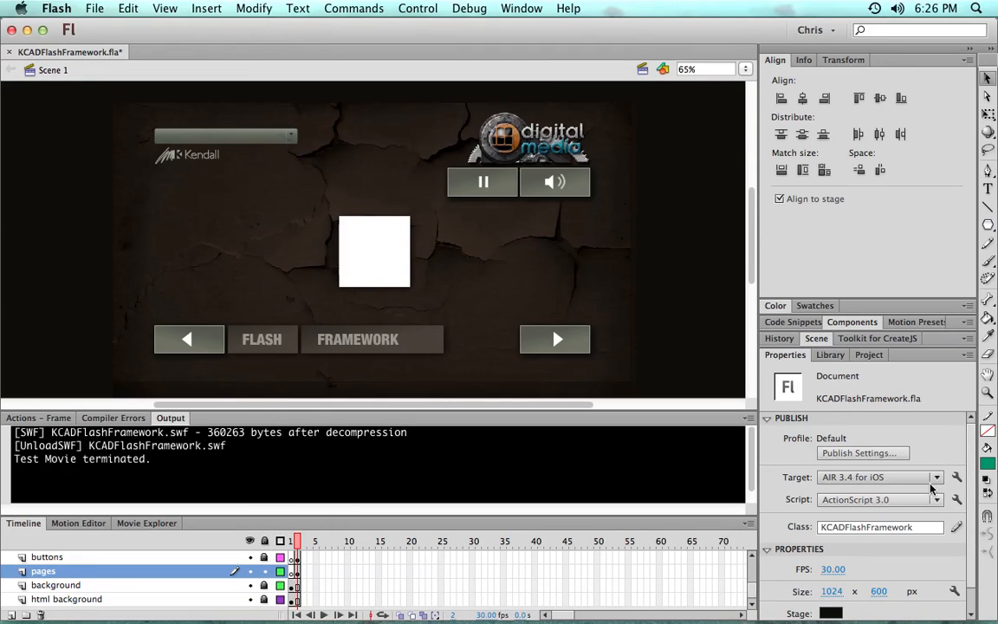
click(937, 479)
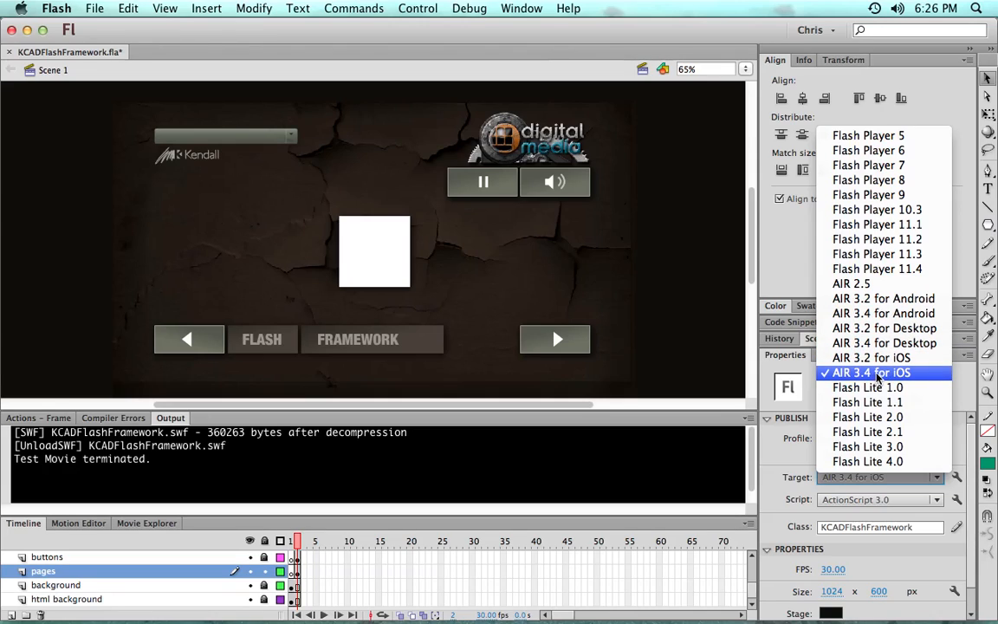
click(766, 401)
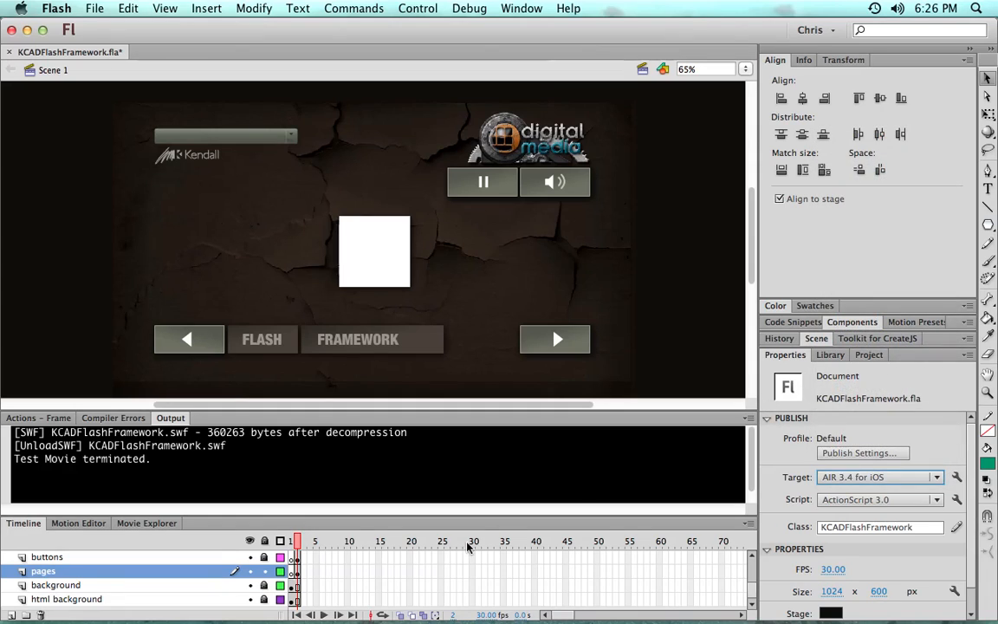
Switch to Finder to examine the published KCADFlashFramework files in the project folder, and return to Flash
click(26, 588)
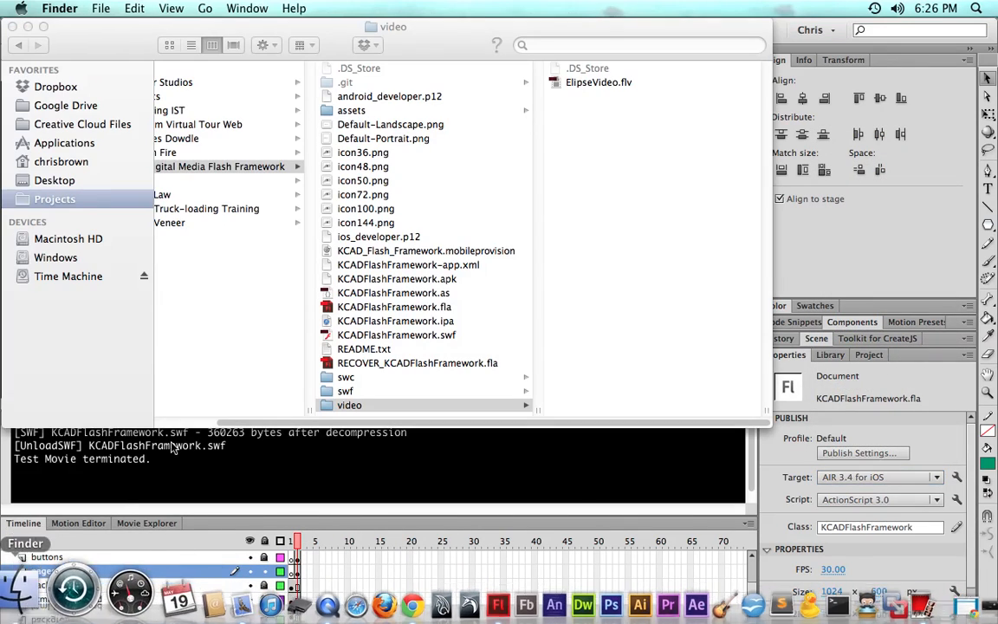
click(390, 335)
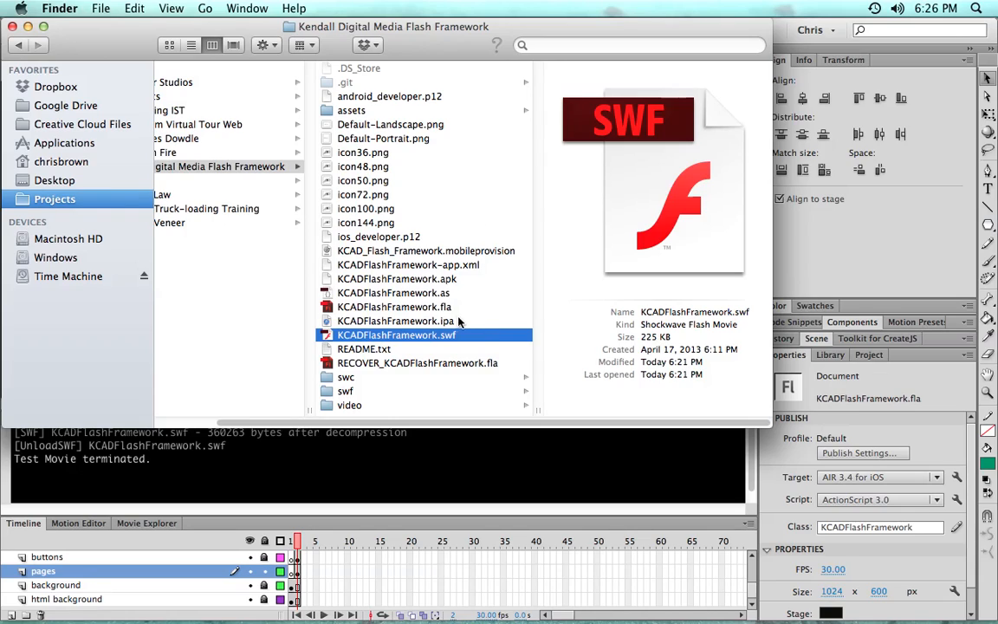
key(Up)
key(Up)
key(Up)
key(Up)
click(471, 337)
click(648, 468)
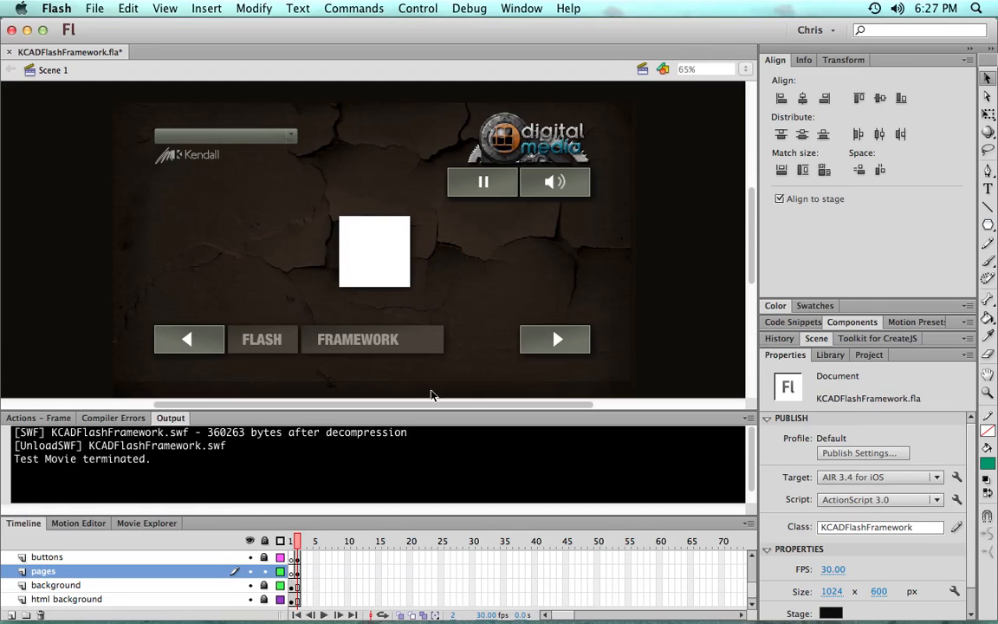
mouse_move(445, 590)
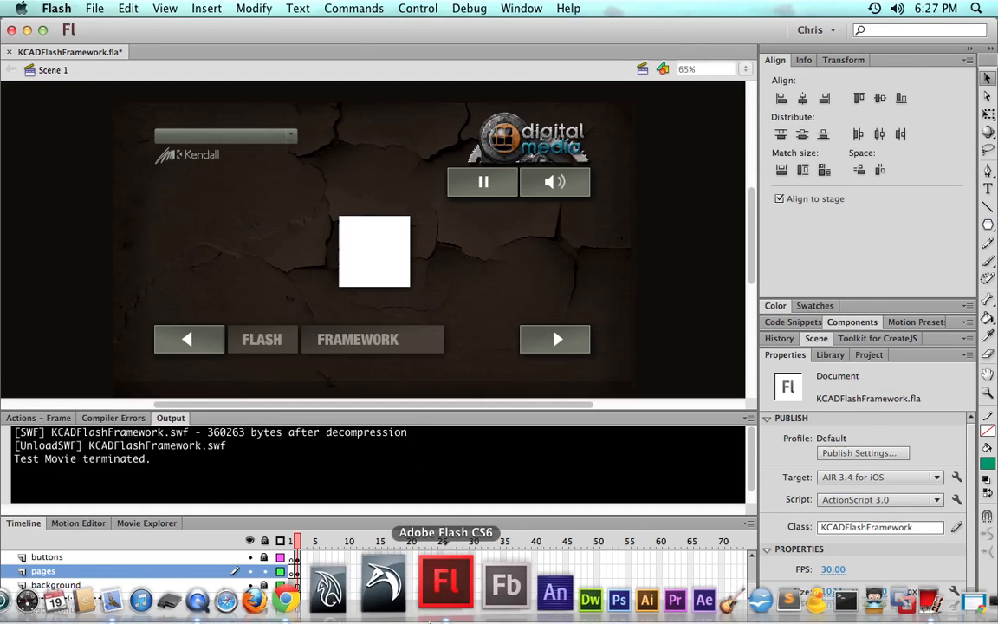